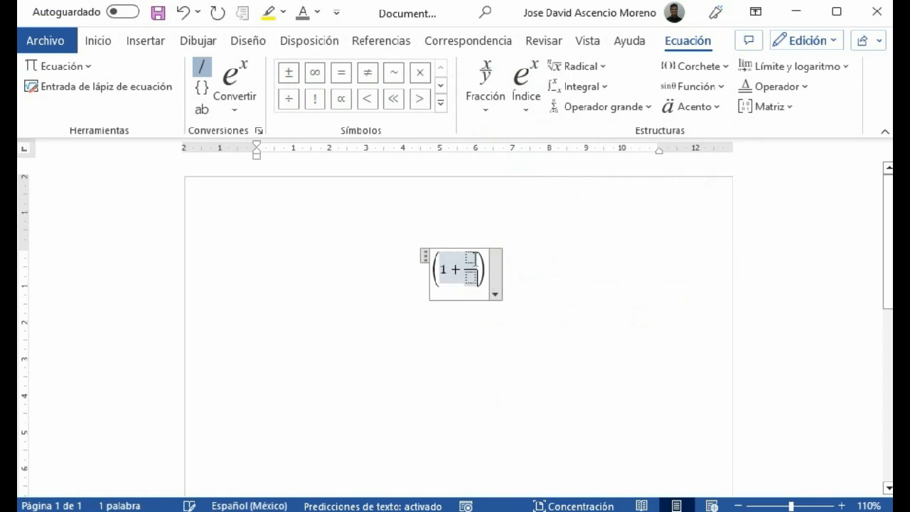
# Step: Fill the empty fraction with 1 over x and raise the parenthesised expression to the power x
pyautogui.write('1')
pyautogui.press('Down')
pyautogui.write('x')
pyautogui.moveTo(484, 272); pyautogui.dragTo(435, 270)
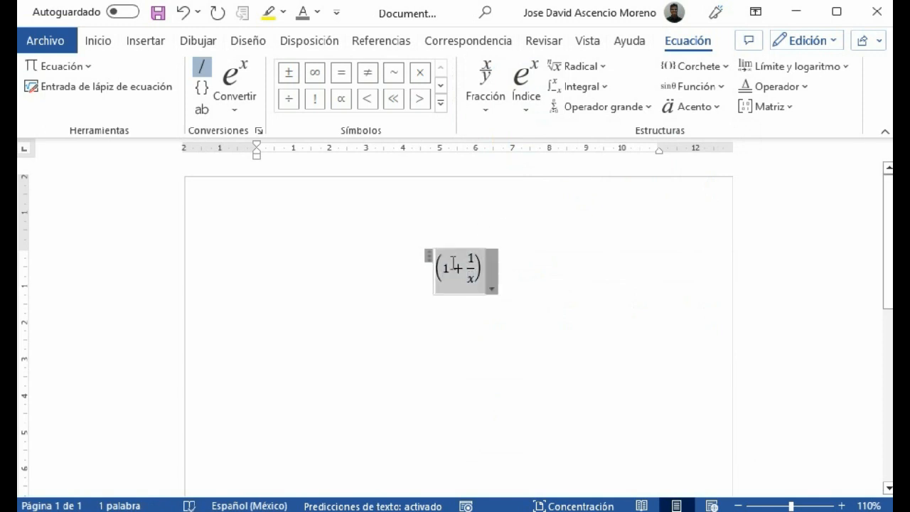
pyautogui.click(521, 93)
pyautogui.click(534, 178)
pyautogui.write('x')
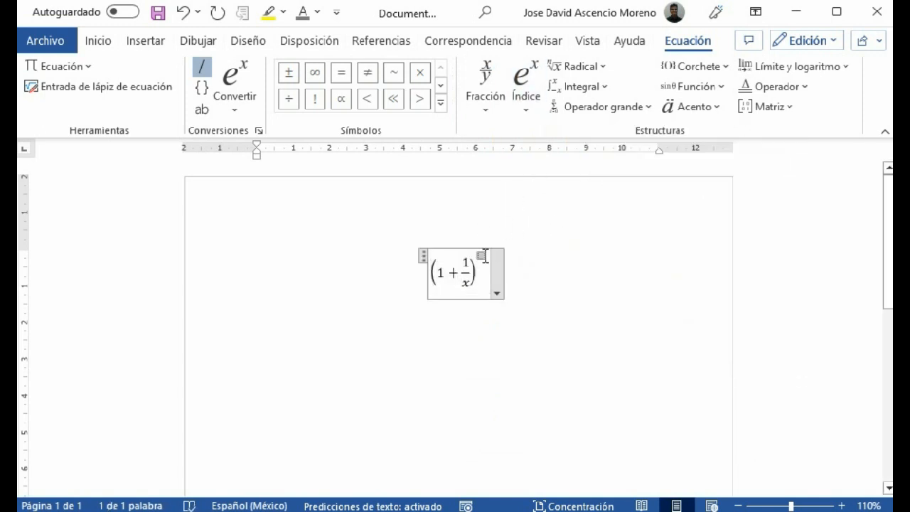
pyautogui.click(514, 274)
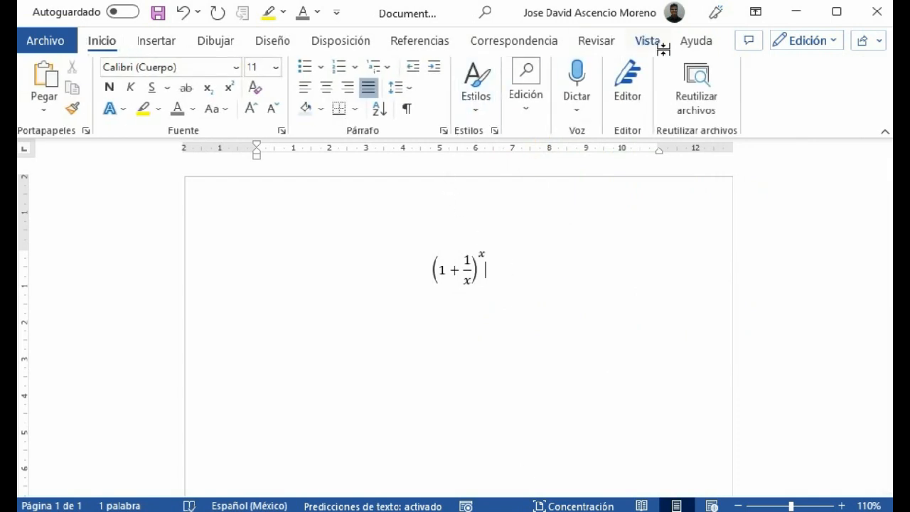
# Step: Extend the equation with a not-equal sign followed by e raised to the power x
pyautogui.click(522, 261)
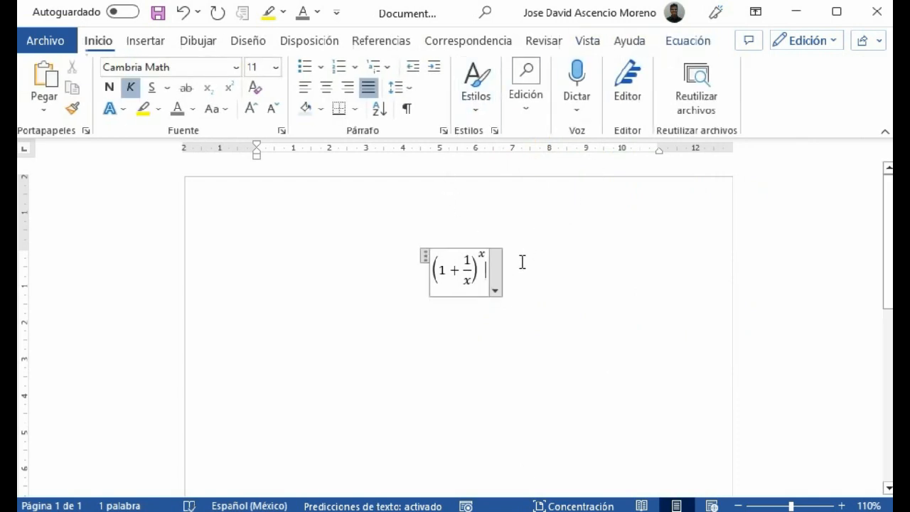
pyautogui.click(678, 46)
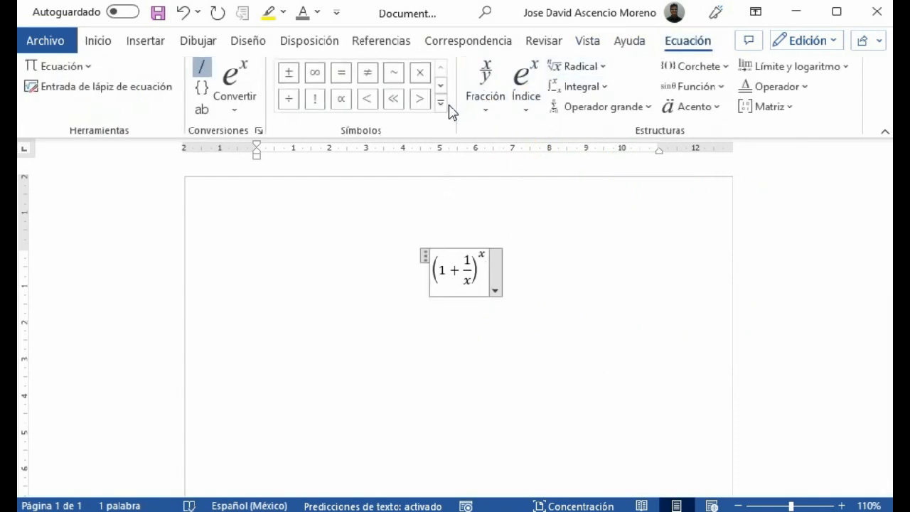
pyautogui.click(368, 72)
pyautogui.click(535, 89)
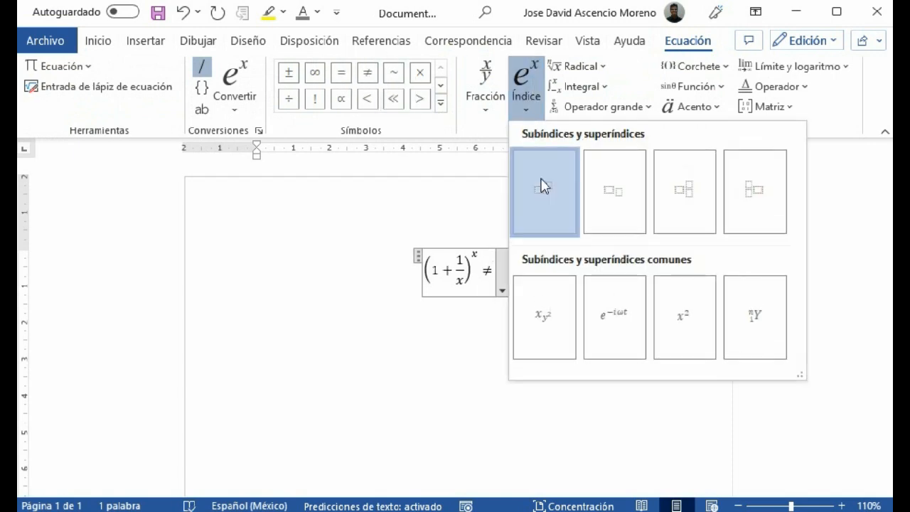
pyautogui.click(541, 186)
pyautogui.write('e')
pyautogui.click(503, 266)
pyautogui.write('x')
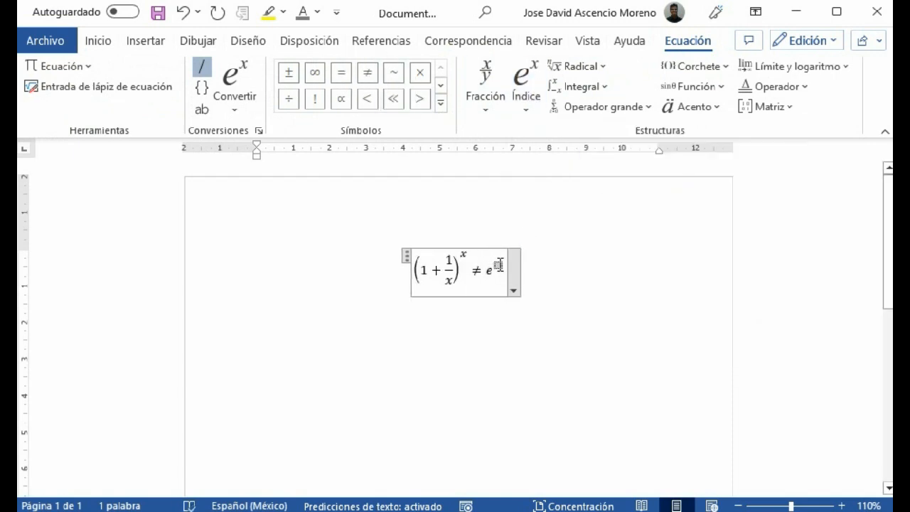
pyautogui.click(535, 274)
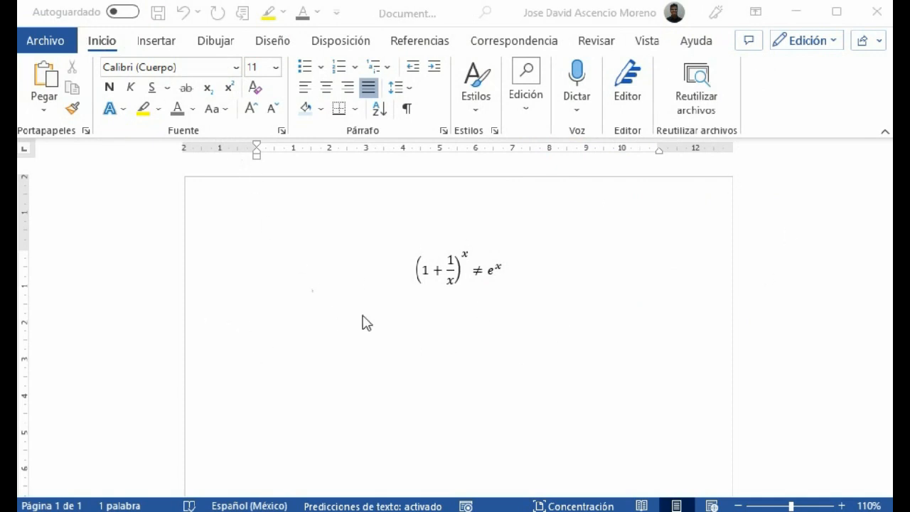
# Step: Add the Equation command to the Quick Access Toolbar and show that toolbar below the ribbon
pyautogui.click(160, 42)
pyautogui.click(839, 103)
pyautogui.rightClick(832, 157)
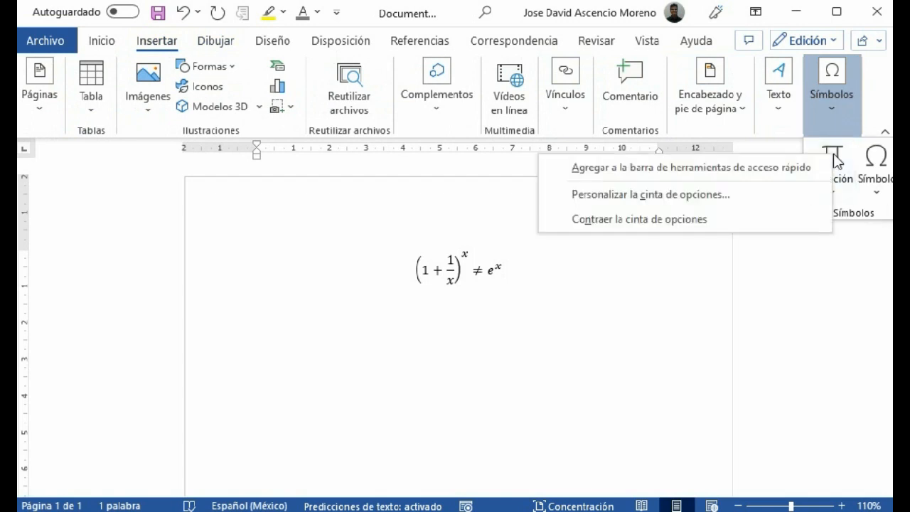
pyautogui.click(763, 168)
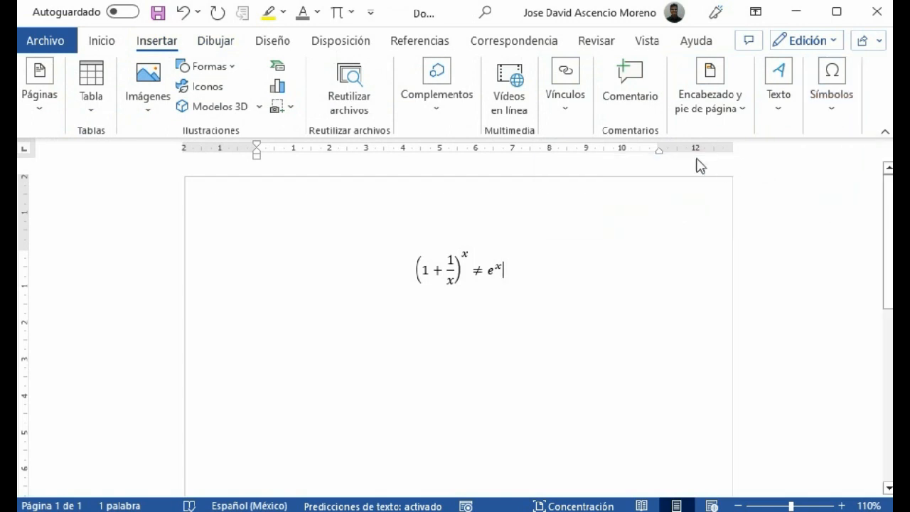
pyautogui.rightClick(269, 16)
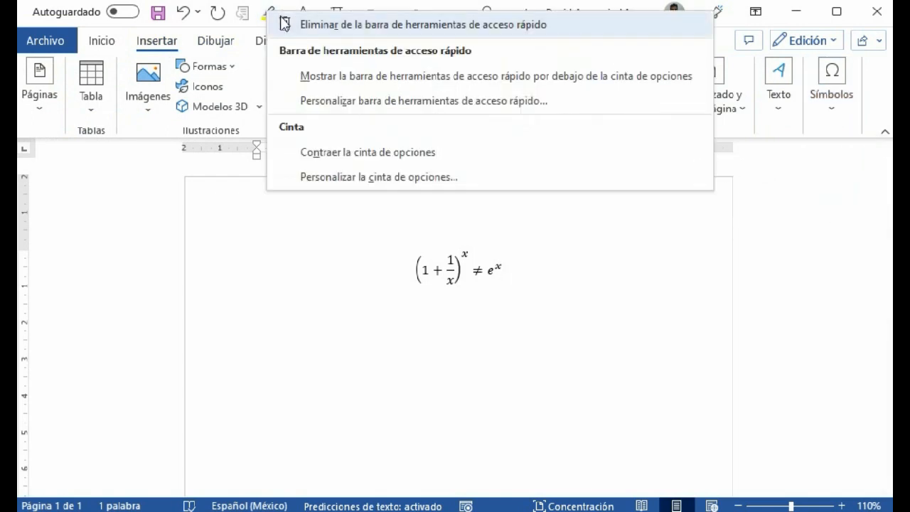
pyautogui.click(336, 77)
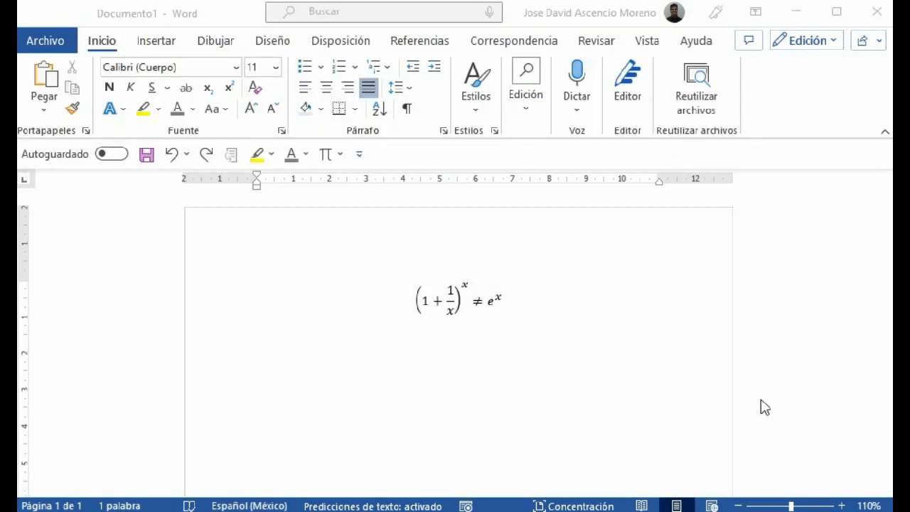
# Step: Delete the whole equation from the document
pyautogui.click(762, 400)
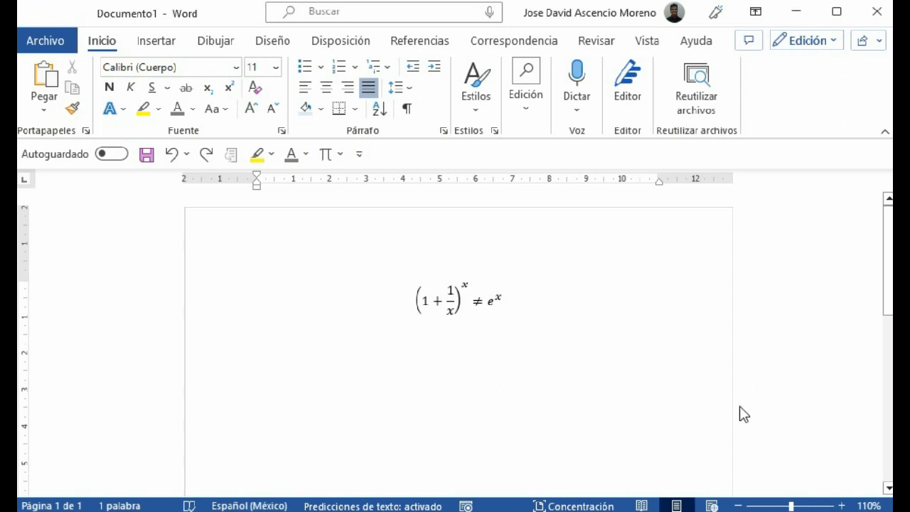
pyautogui.click(133, 314)
pyautogui.press('Delete')
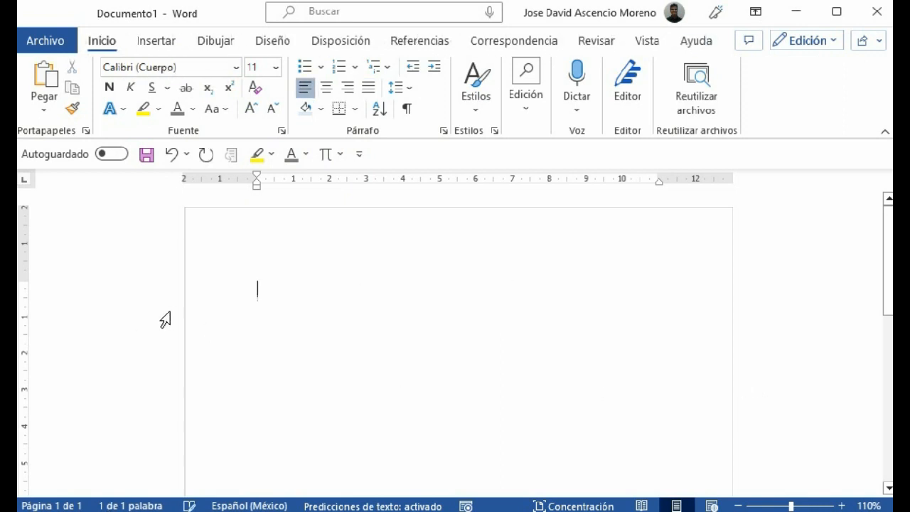
# Step: Insert a new equation and enter the Greek letter α with the code \alpha
pyautogui.click(326, 153)
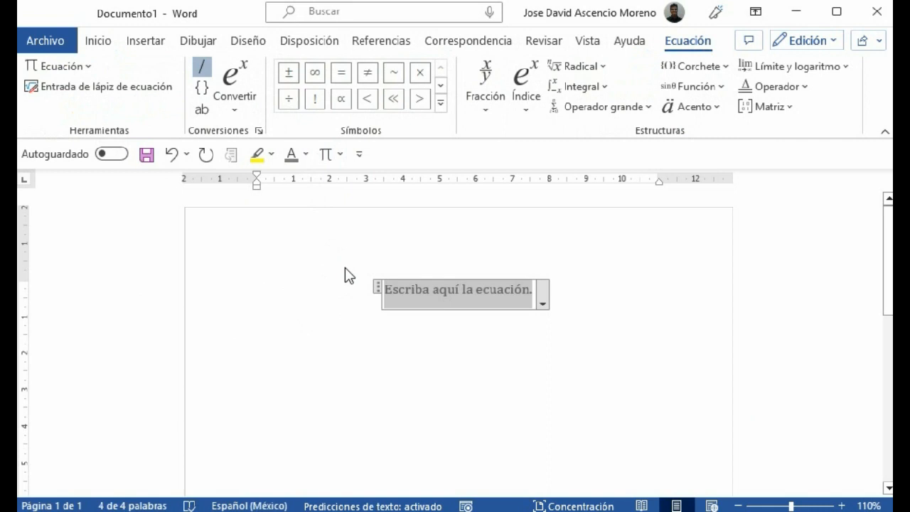
pyautogui.write('\\')
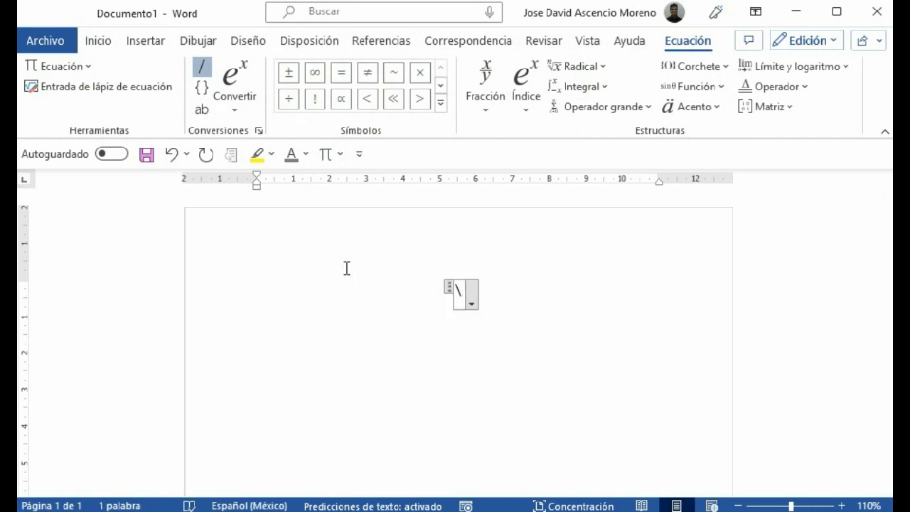
pyautogui.write('alpha')
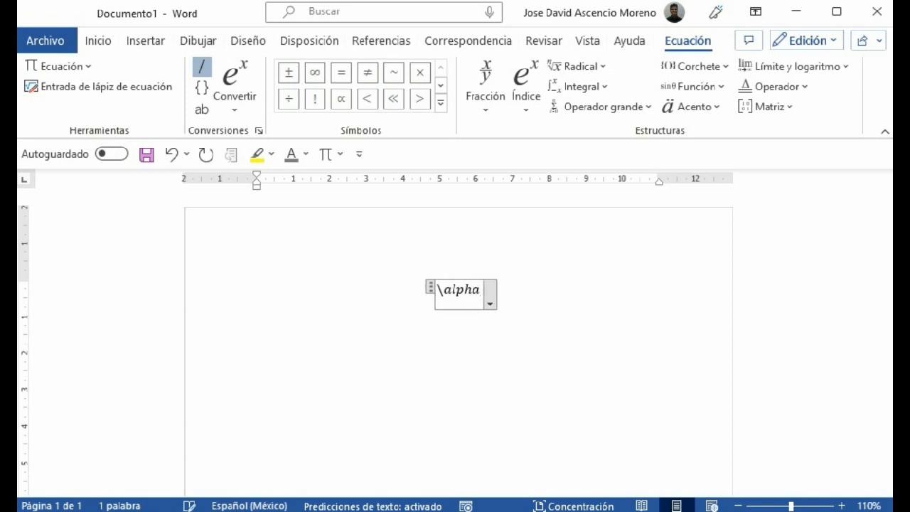
pyautogui.press('space')
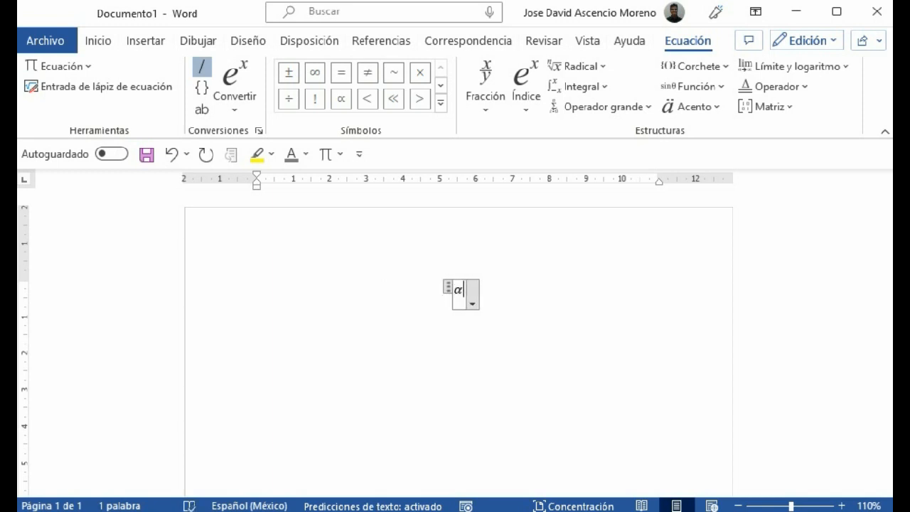
# Step: Replace the equation's content with L subscript α, using the linear code L_\alpha
pyautogui.tripleClick(512, 294)
pyautogui.write('L')
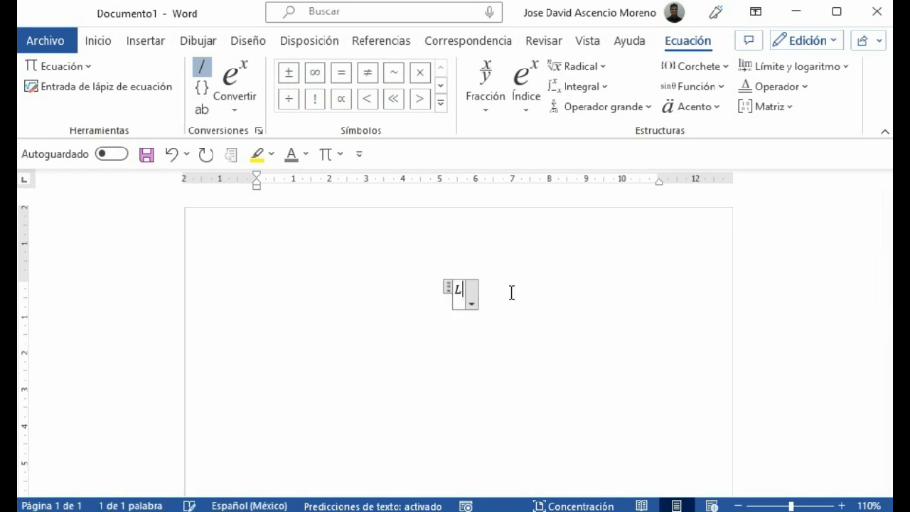
pyautogui.write('_')
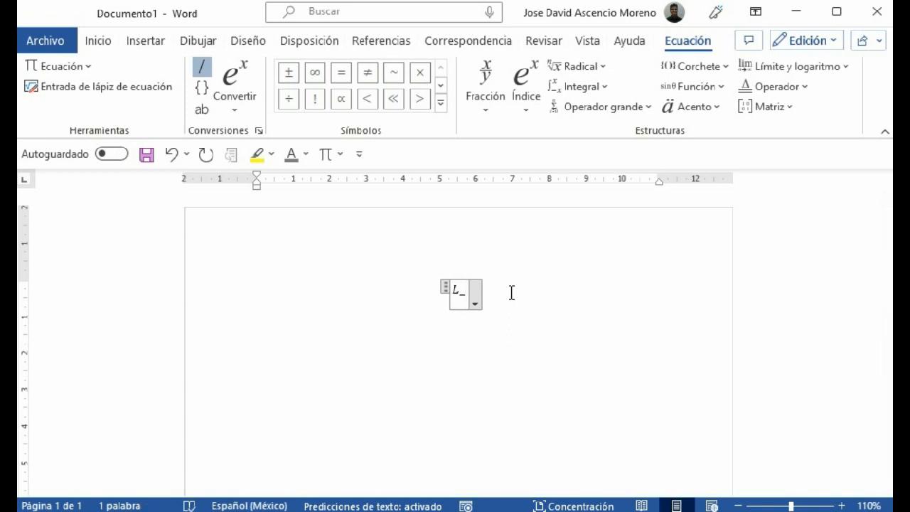
pyautogui.write('\\alpha')
pyautogui.press('space')
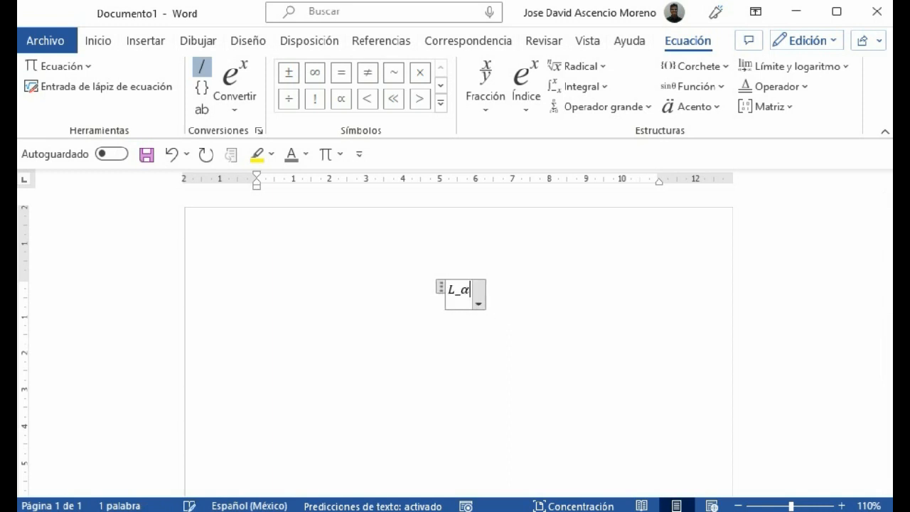
pyautogui.press('space')
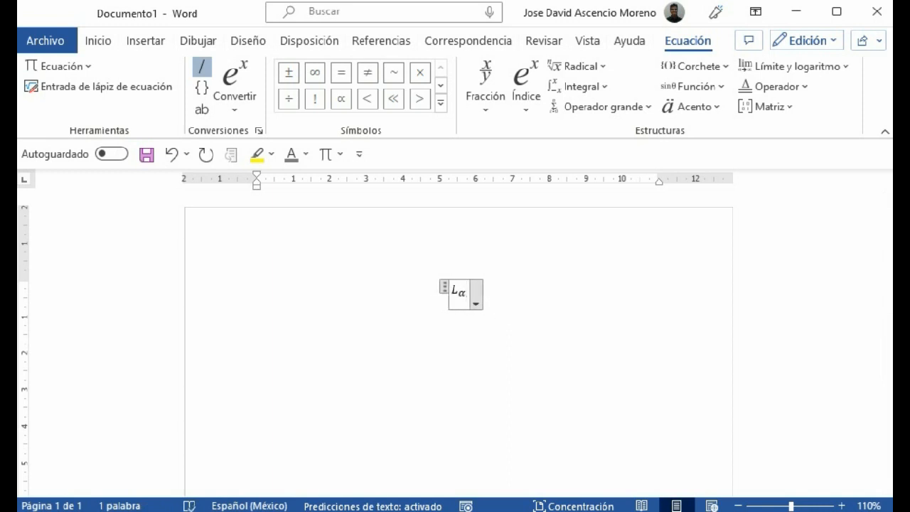
# Step: Add the term + L subscript β to the equation, using the code L_\beta
pyautogui.write('+L_')
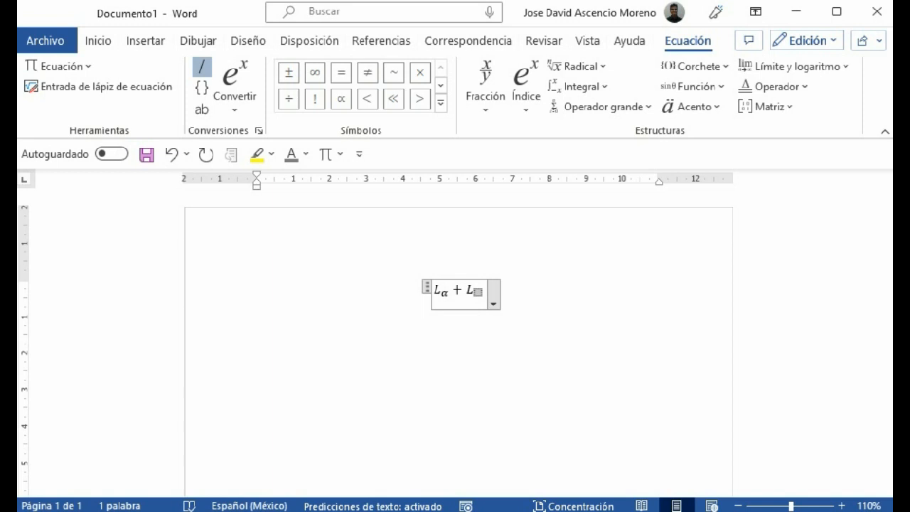
pyautogui.write('\\')
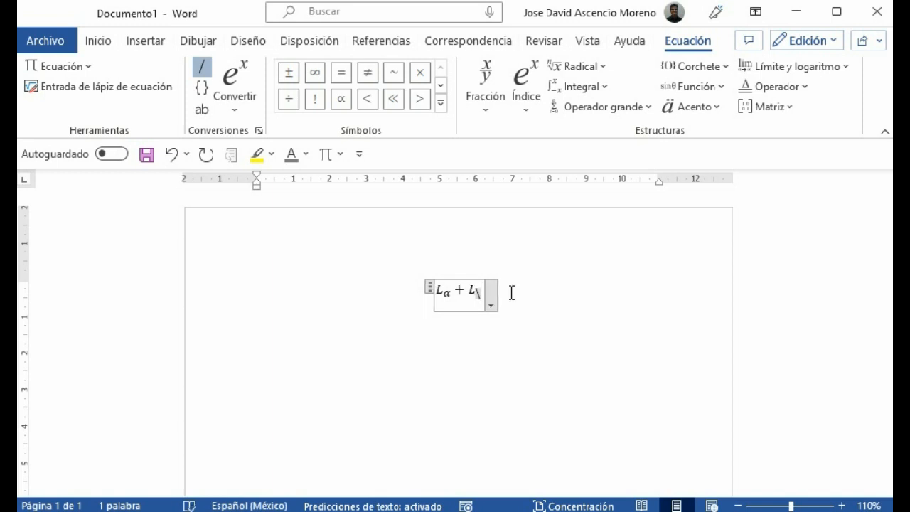
pyautogui.write('beta')
pyautogui.press('Right')
# Step: Append + Ω raised to the power ω, using the codes \Omega and \omega, and leave the equation
pyautogui.write('+')
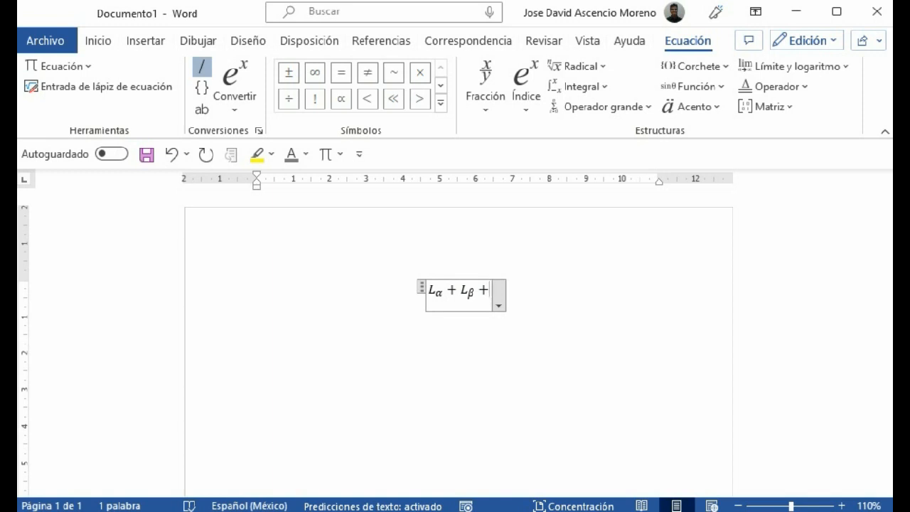
pyautogui.write('\\')
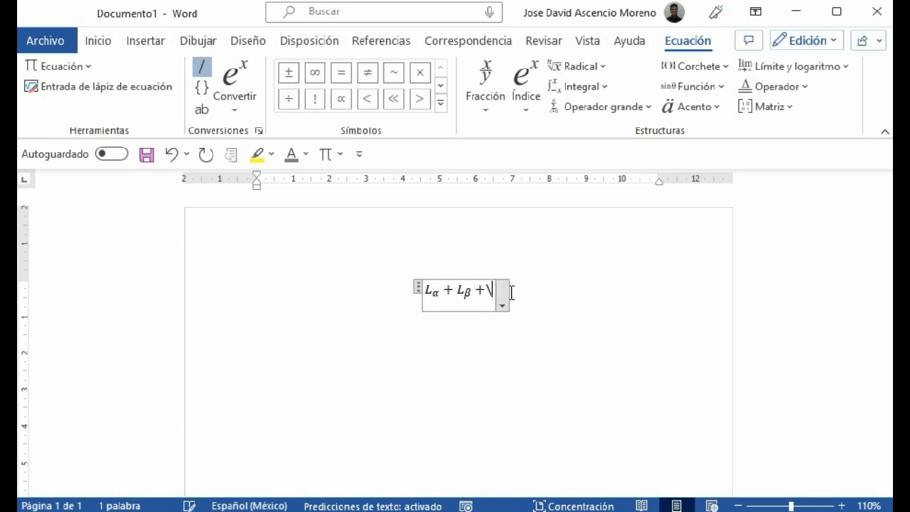
pyautogui.write('Omega ')
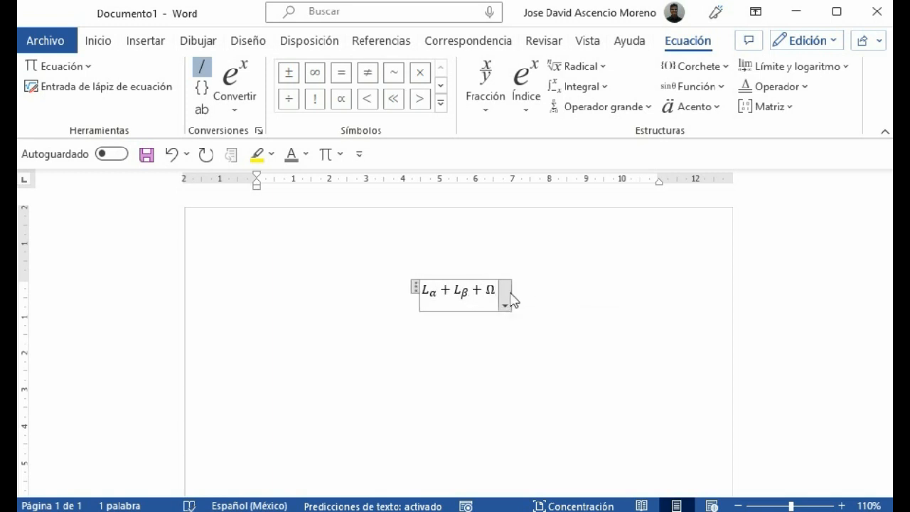
pyautogui.write('^')
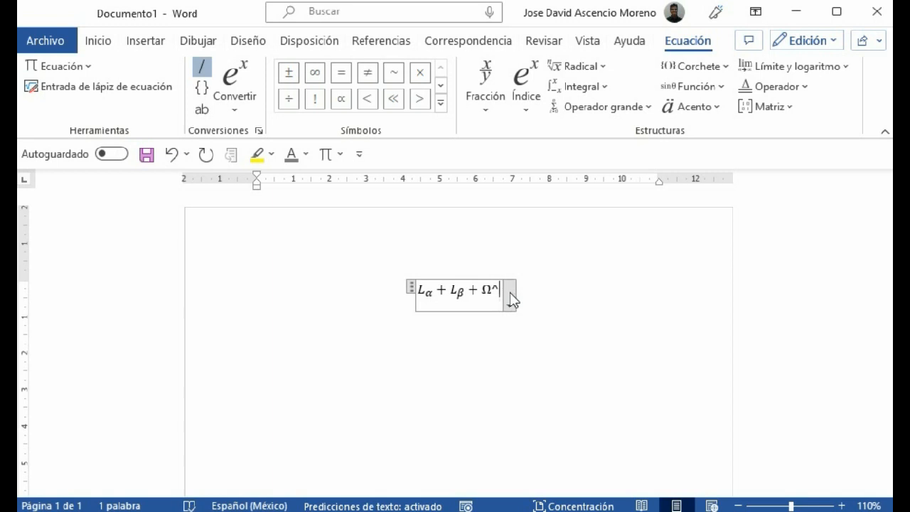
pyautogui.press('Left')
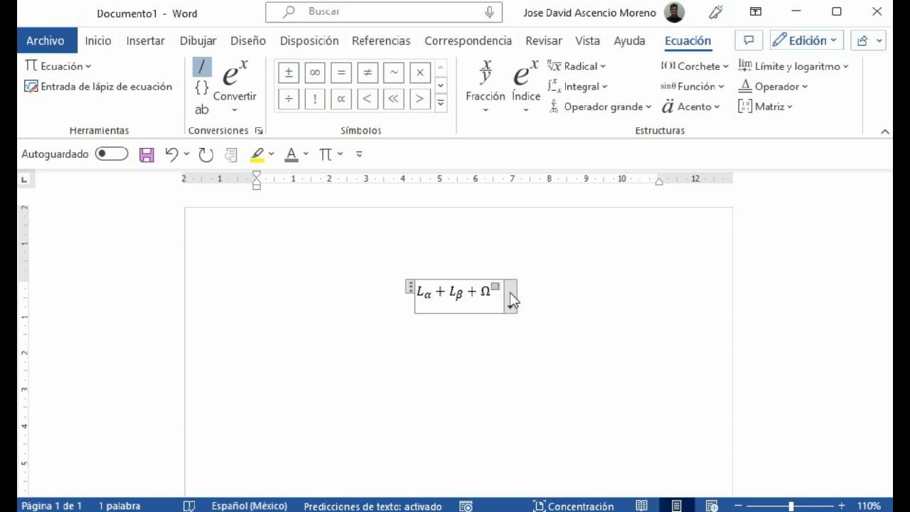
pyautogui.write('\\omega')
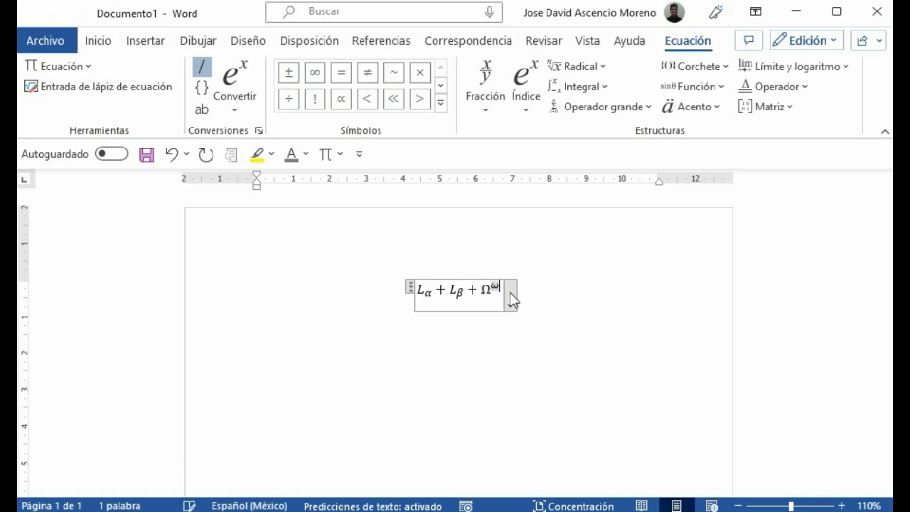
pyautogui.click(686, 268)
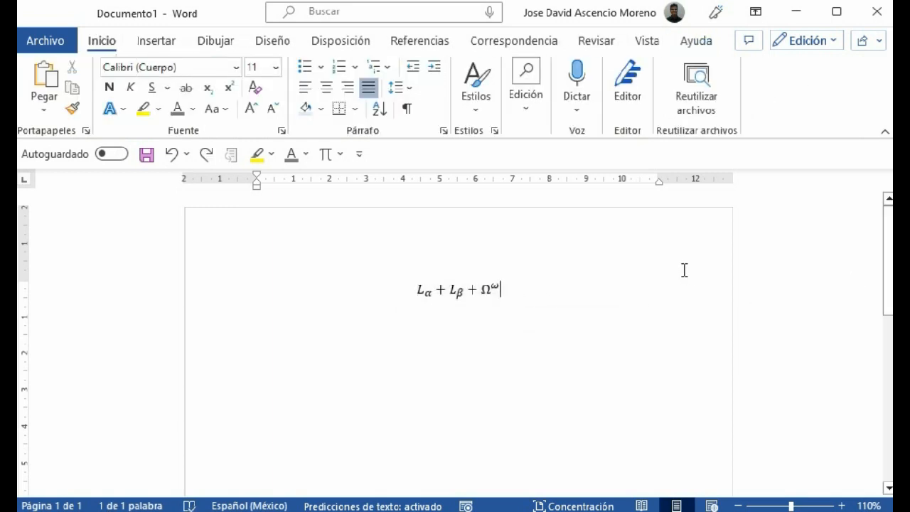
# Step: Replace the existing equation with a new one containing double-struck ℝ and ℕ, using the codes \doubleR and \doubleN
pyautogui.click(335, 277)
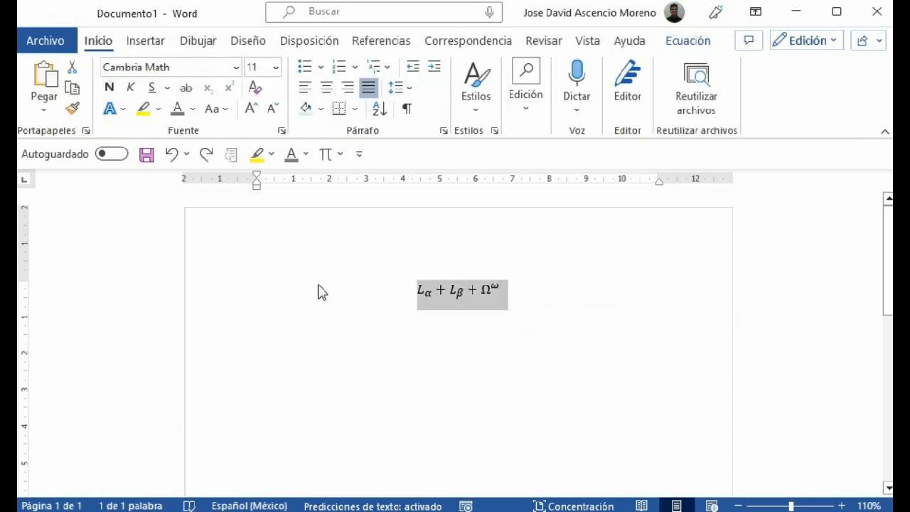
pyautogui.press('Delete')
pyautogui.click(331, 156)
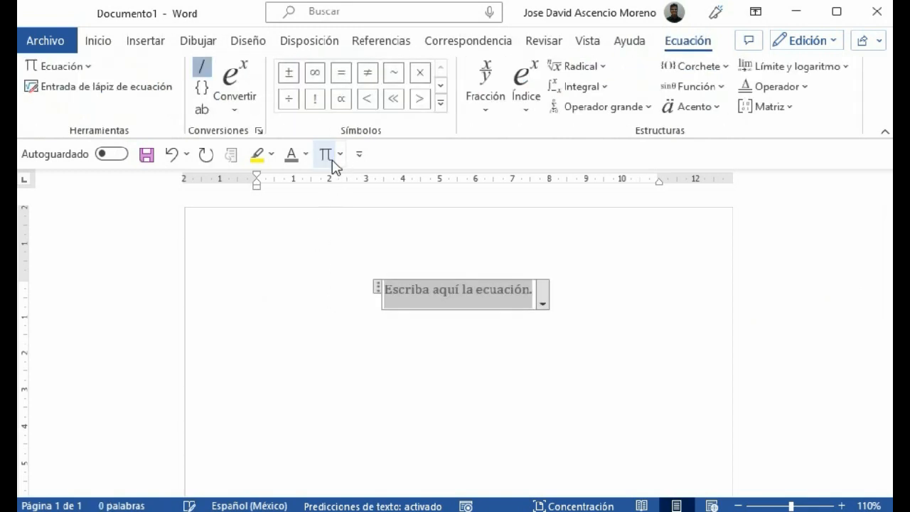
pyautogui.write('\\double')
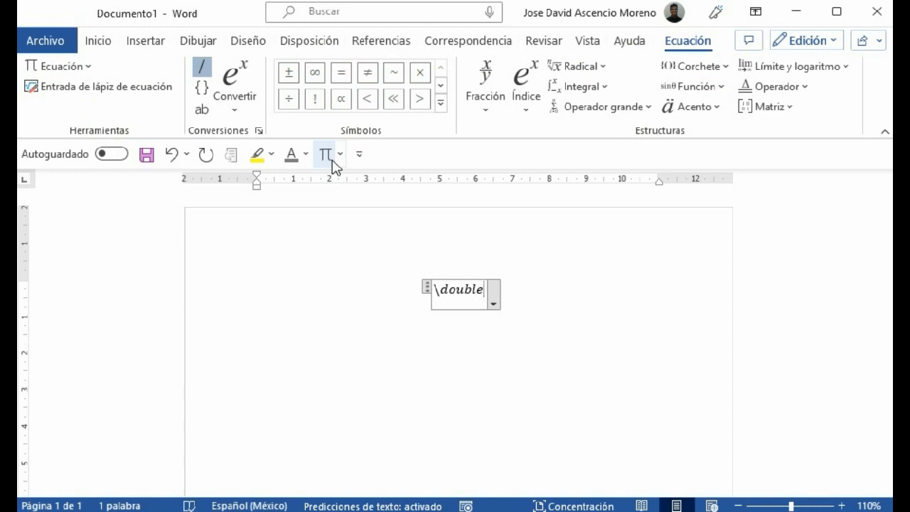
pyautogui.write('R \\d')
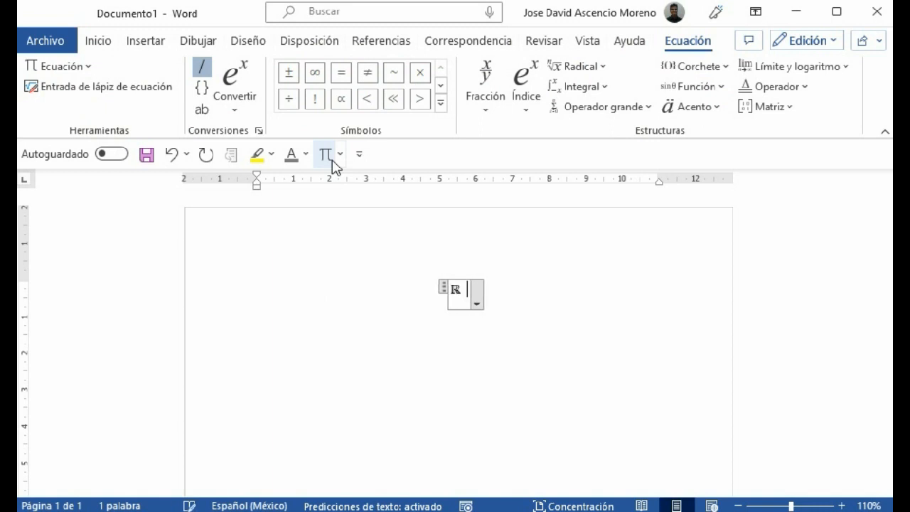
pyautogui.write('ouble')
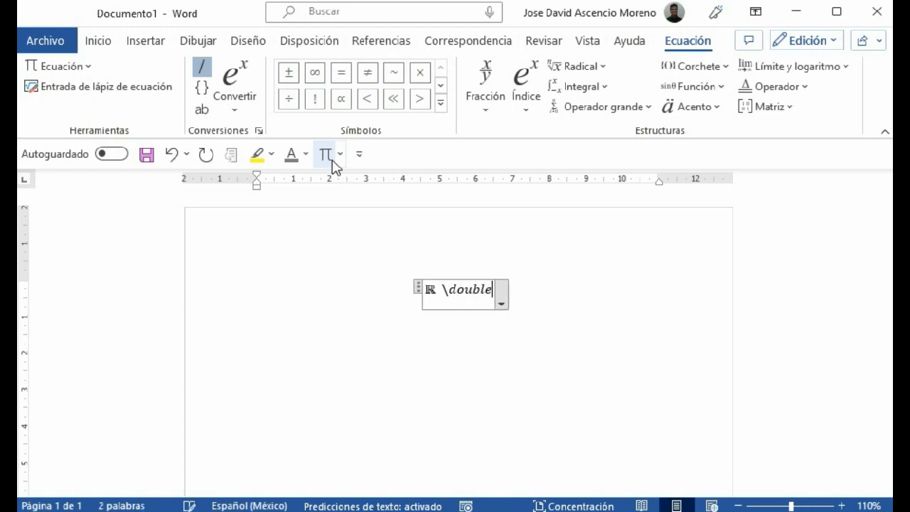
pyautogui.write('N')
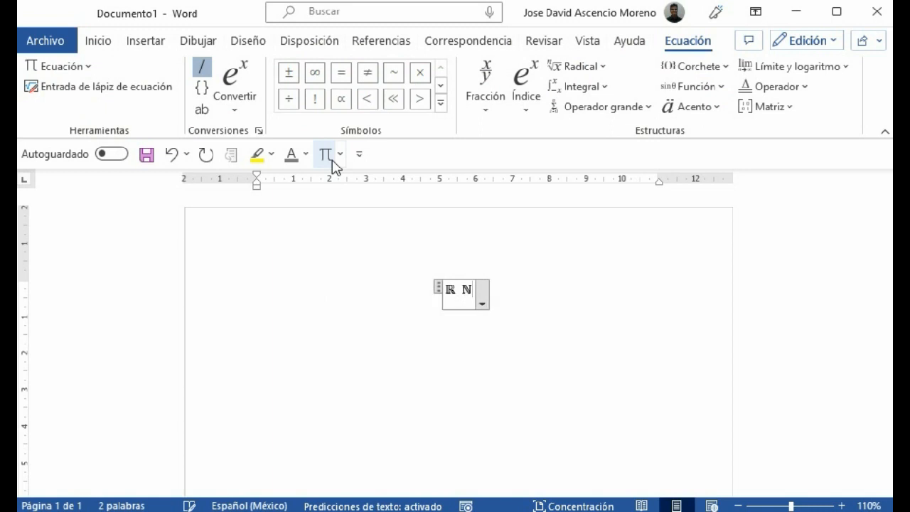
# Step: Extend the equation to x ∈ ℝ, y ∈ ℕ, using the code \in for the membership symbols, and leave the equation
pyautogui.press('Home')
pyautogui.write('x\\in')
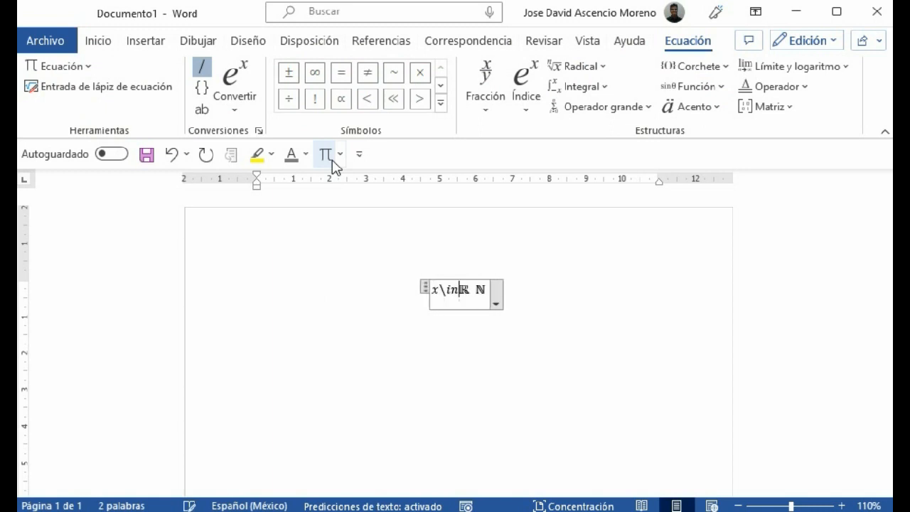
pyautogui.press('Right')
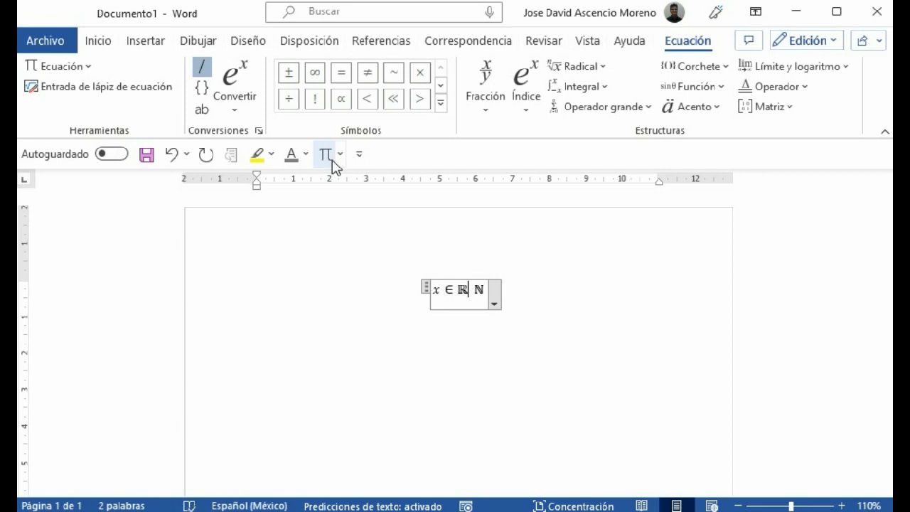
pyautogui.write(',y\\in')
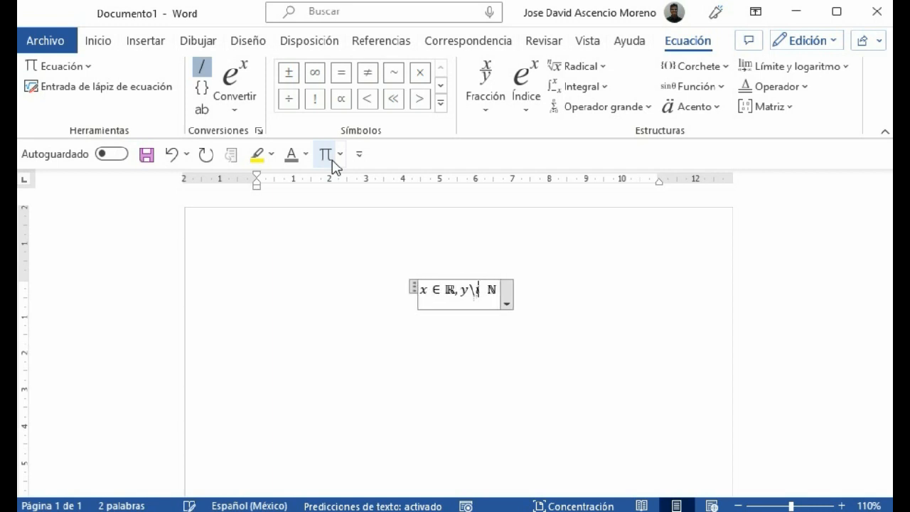
pyautogui.press('Right')
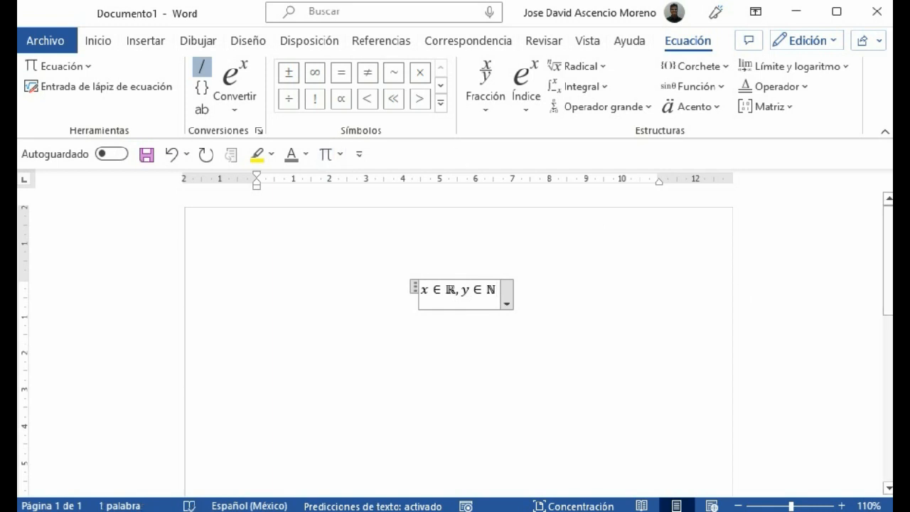
pyautogui.click(697, 321)
# Step: Replace the equation with a new one for the limit of 1/x as x→0, built from the linear code lim _x
pyautogui.hotkey('ctrl', 'a')
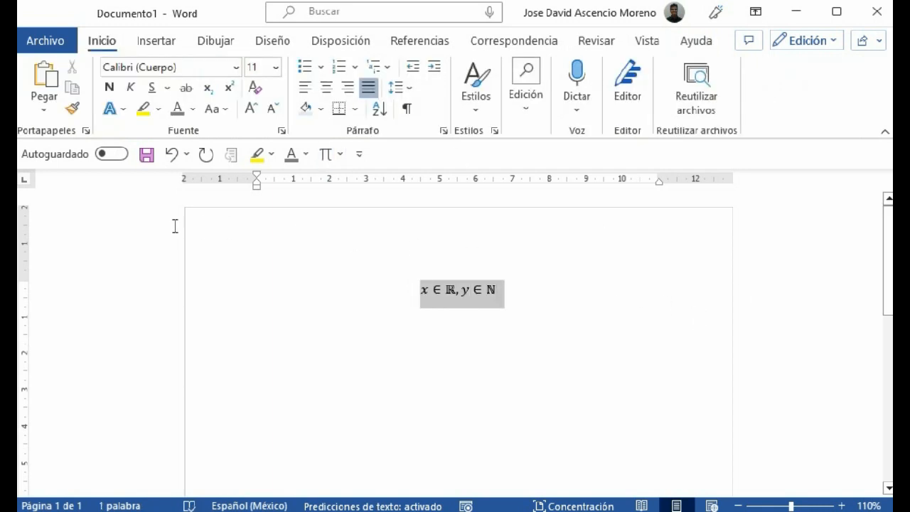
pyautogui.press('Delete')
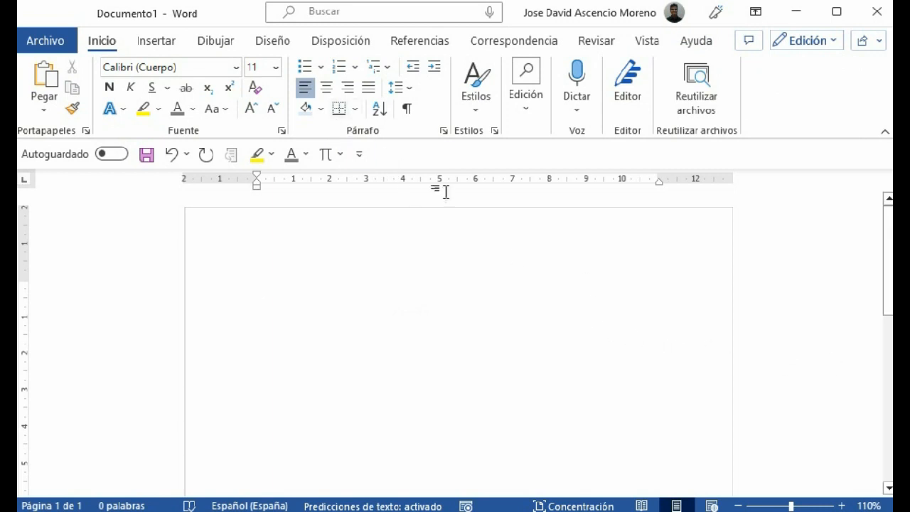
pyautogui.click(329, 156)
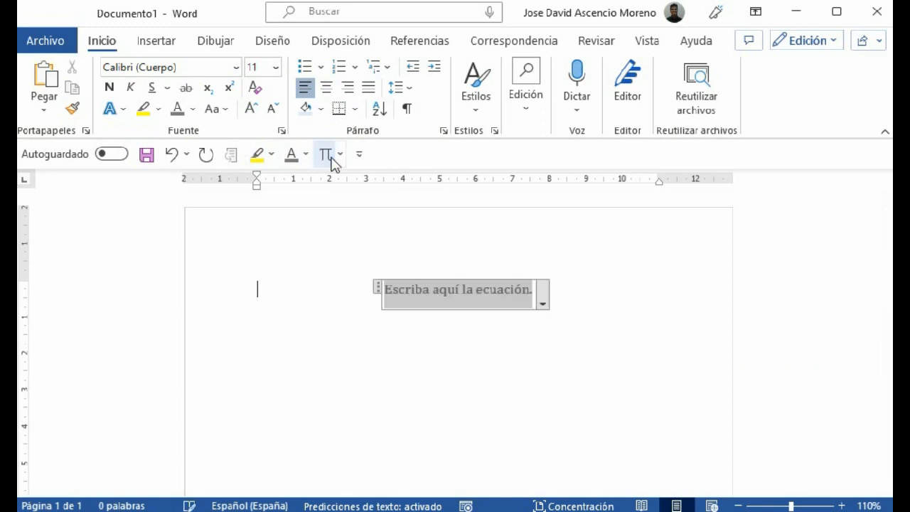
pyautogui.write('lim')
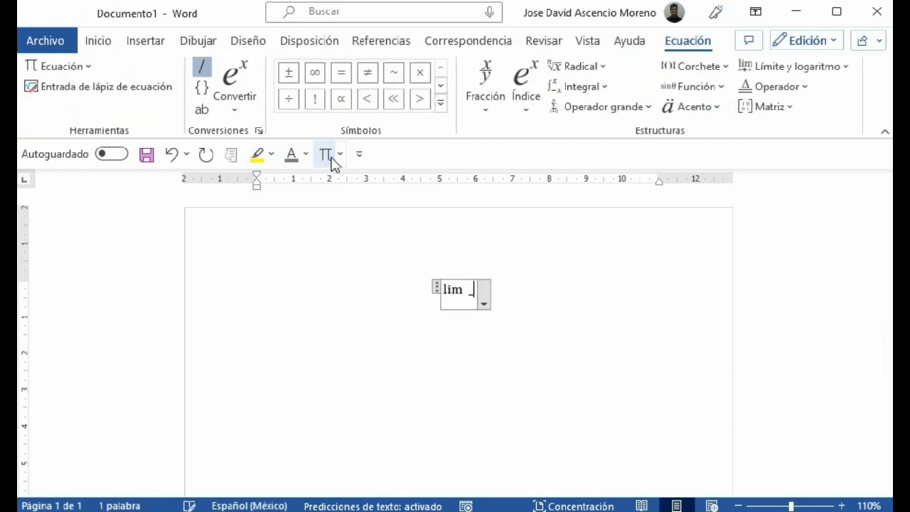
pyautogui.write(' _x')
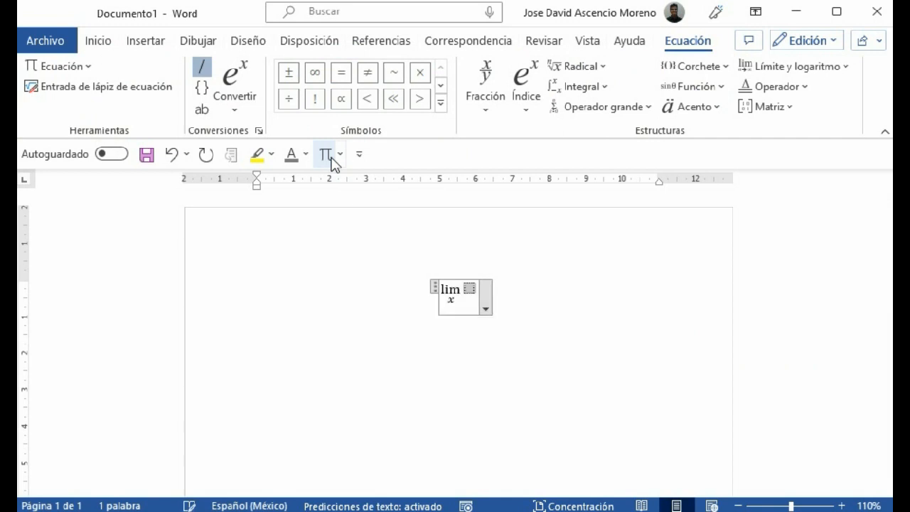
pyautogui.press('Left')
pyautogui.write('->')
pyautogui.write('0')
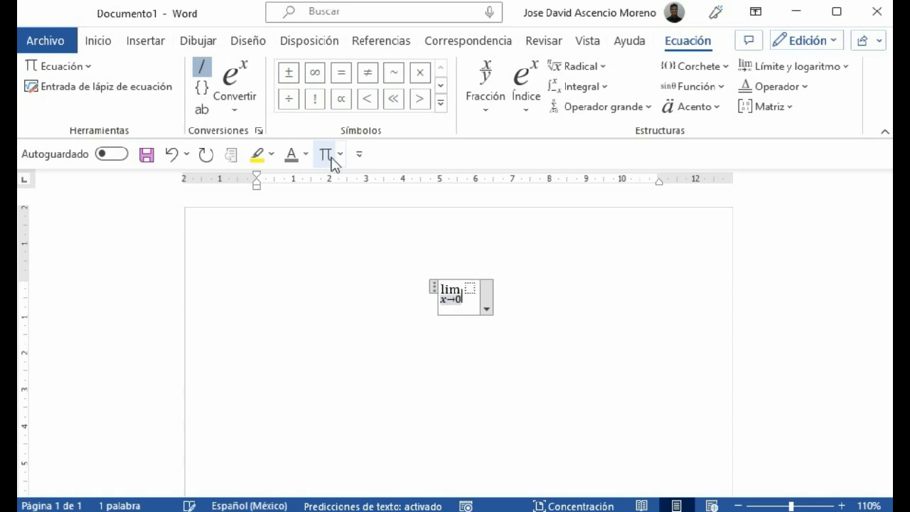
pyautogui.press('Right')
pyautogui.write('1/x')
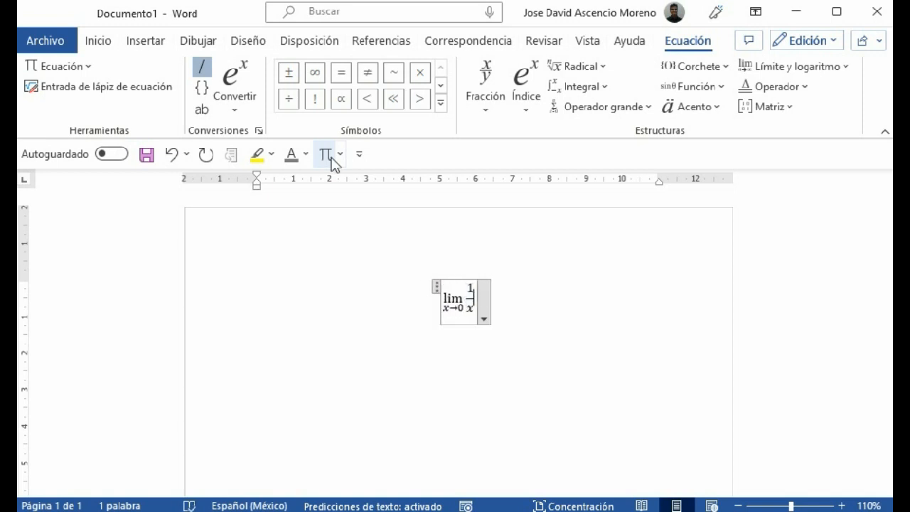
# Step: Replace the limit with a new equation for the indefinite integral of 1/x dx, using the code \int
pyautogui.hotkey('ctrl', 'a')
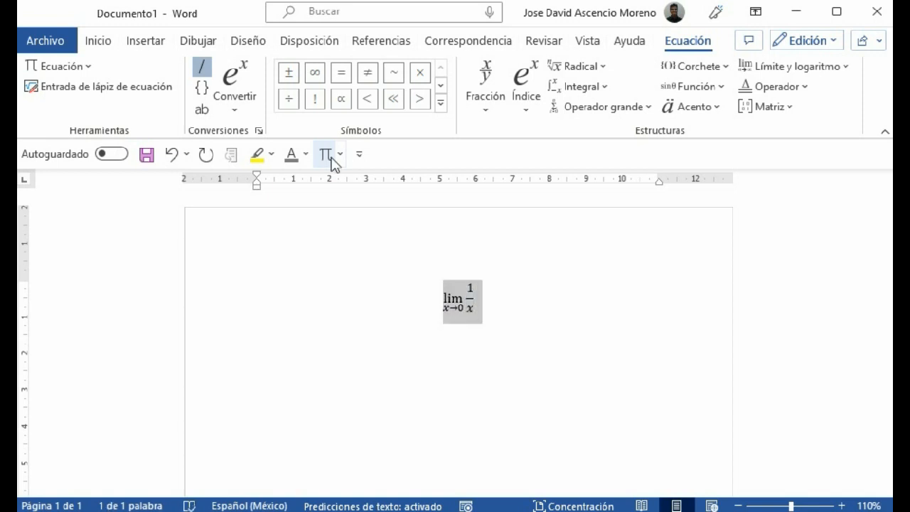
pyautogui.press('Delete')
pyautogui.click(328, 155)
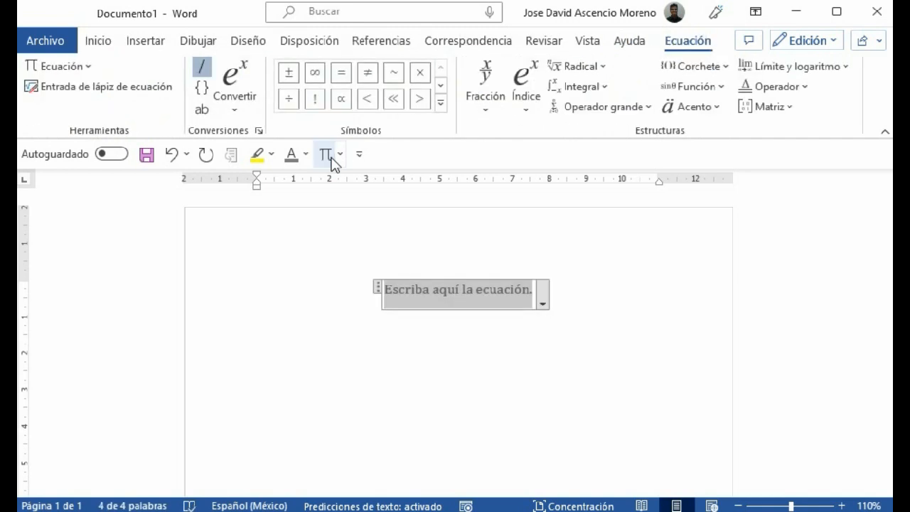
pyautogui.write('\\int')
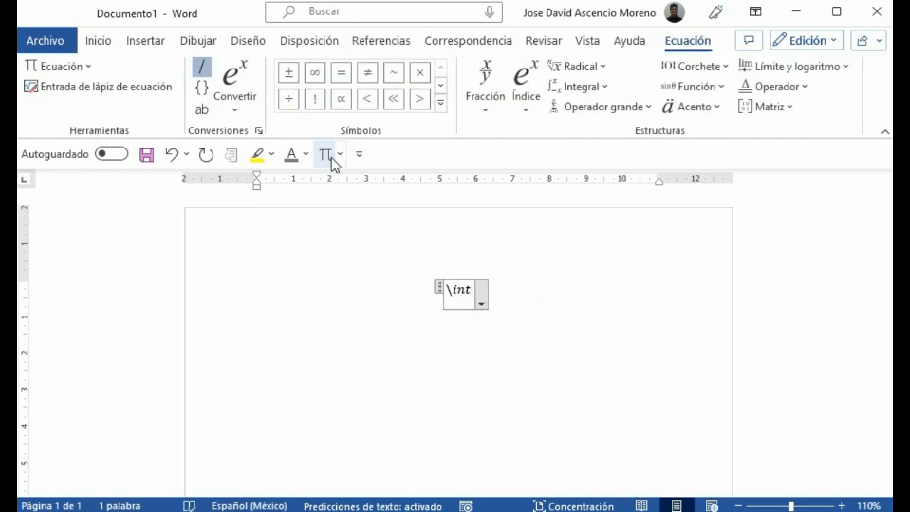
pyautogui.press('space')
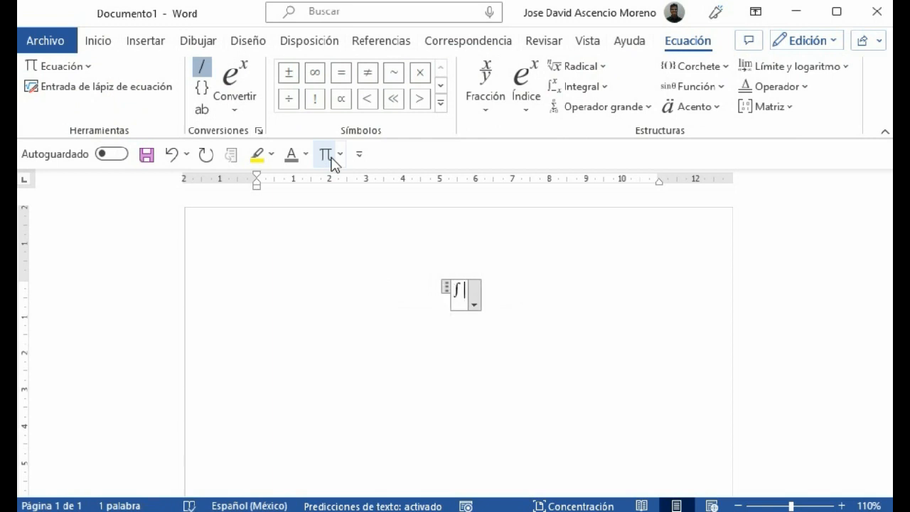
pyautogui.press('space')
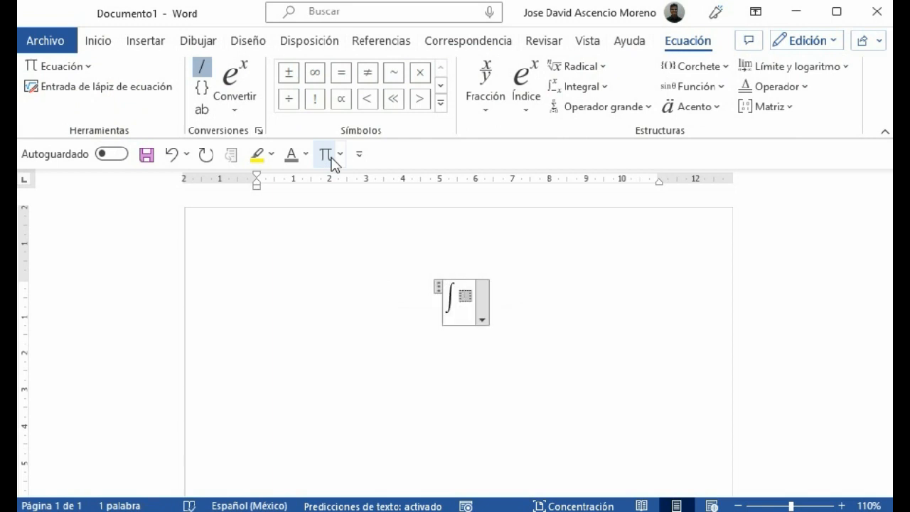
pyautogui.write('1/x dx')
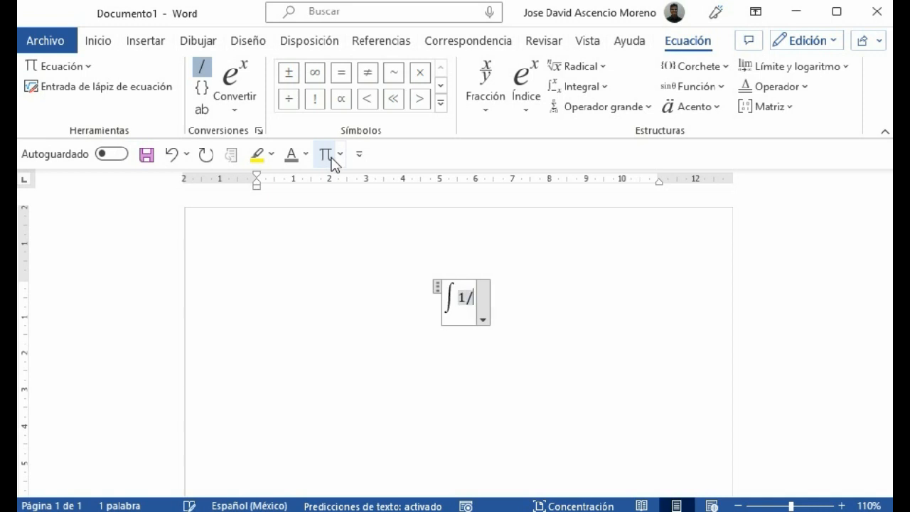
# Step: Replace the integral with the definite integral of f(x)dx from a to b, using the codes \int and _a^b
pyautogui.hotkey('shift', 'Left')
pyautogui.hotkey('shift', 'Left')
pyautogui.hotkey('shift', 'Left')
pyautogui.hotkey('shift', 'Left')
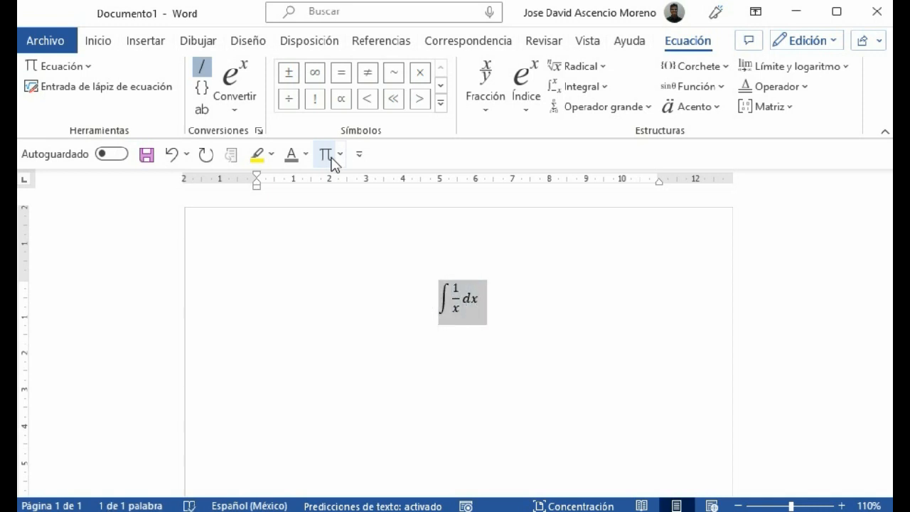
pyautogui.write('\\int')
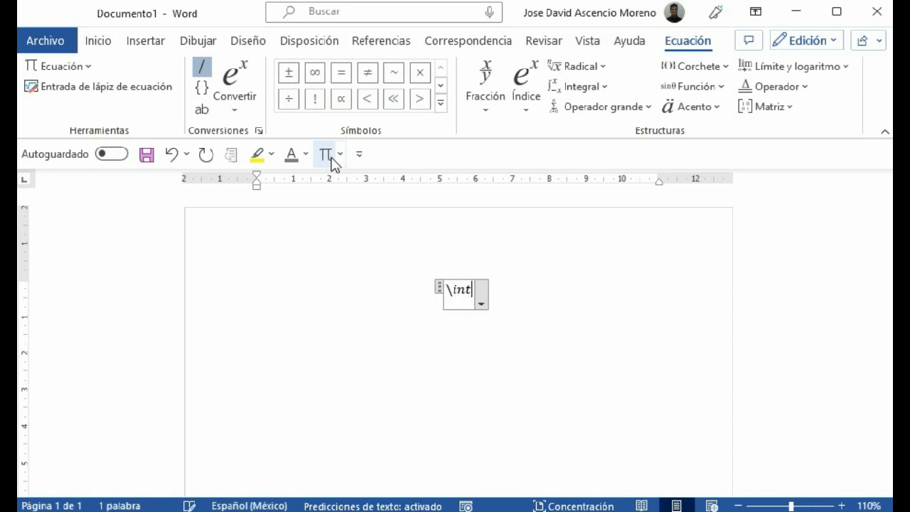
pyautogui.press('space')
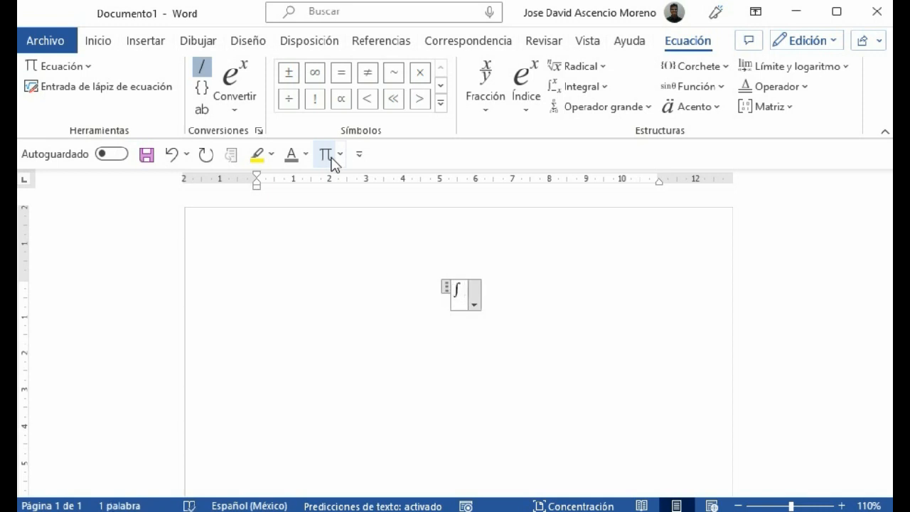
pyautogui.write('_a')
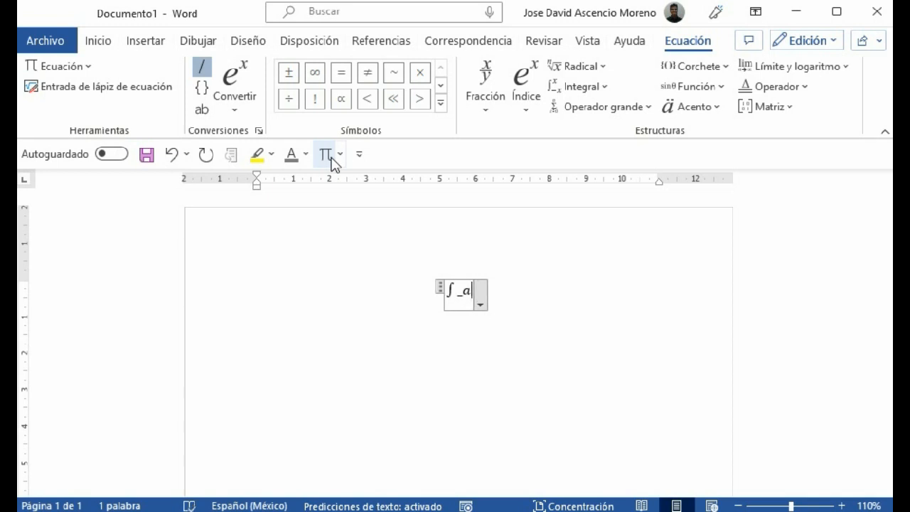
pyautogui.write('^b')
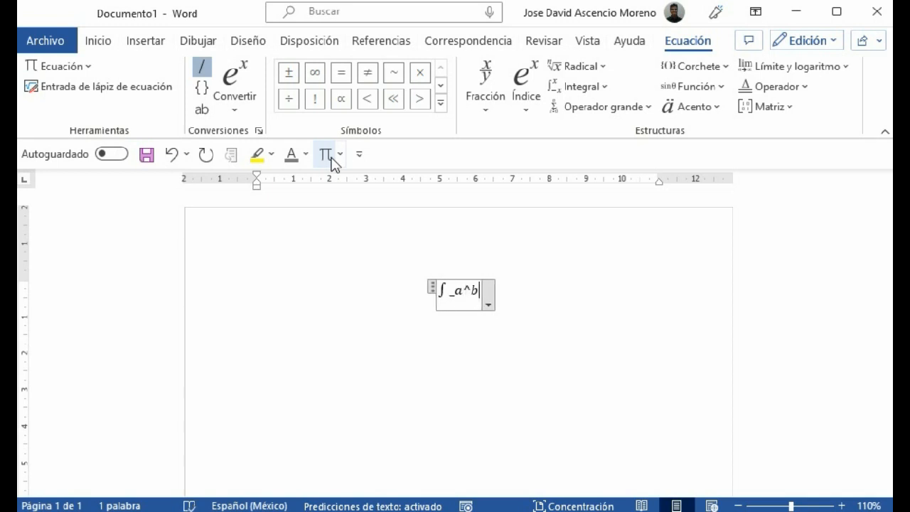
pyautogui.press('space')
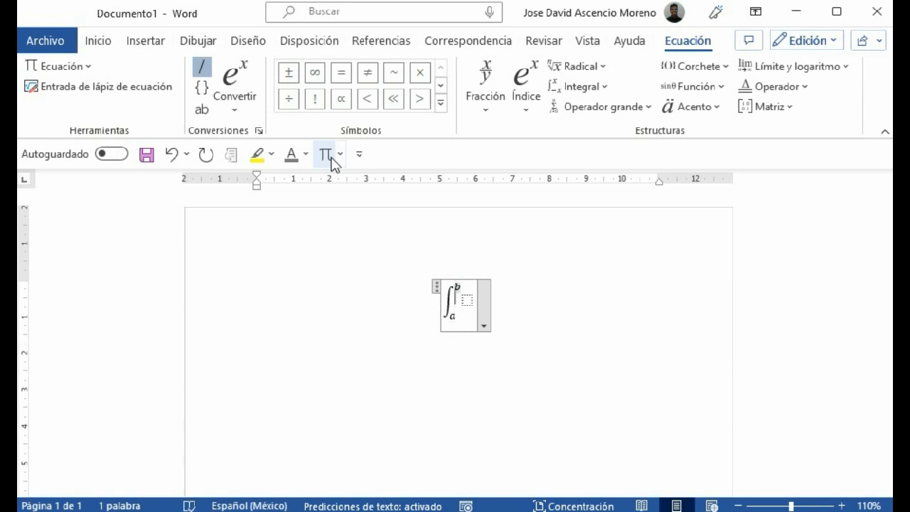
pyautogui.write('f(x)dx')
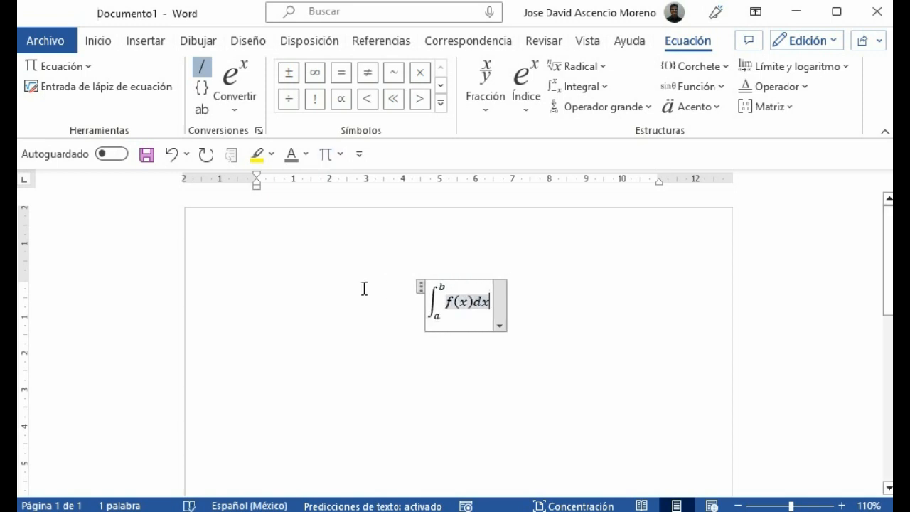
# Step: Replace the definite integral with a new equation for the summation of i/n without limits, using the code \sum
pyautogui.moveTo(386, 292); pyautogui.dragTo(505, 297)
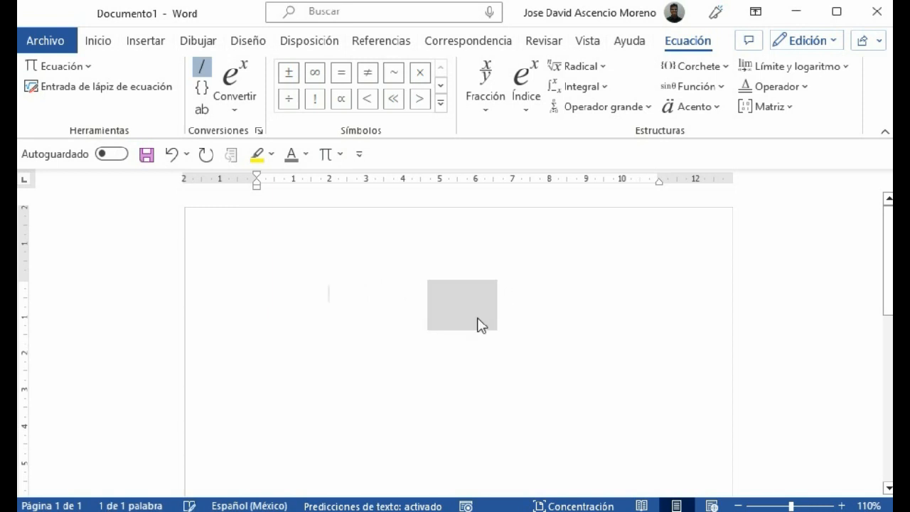
pyautogui.press('Delete')
pyautogui.click(325, 154)
pyautogui.write('\\')
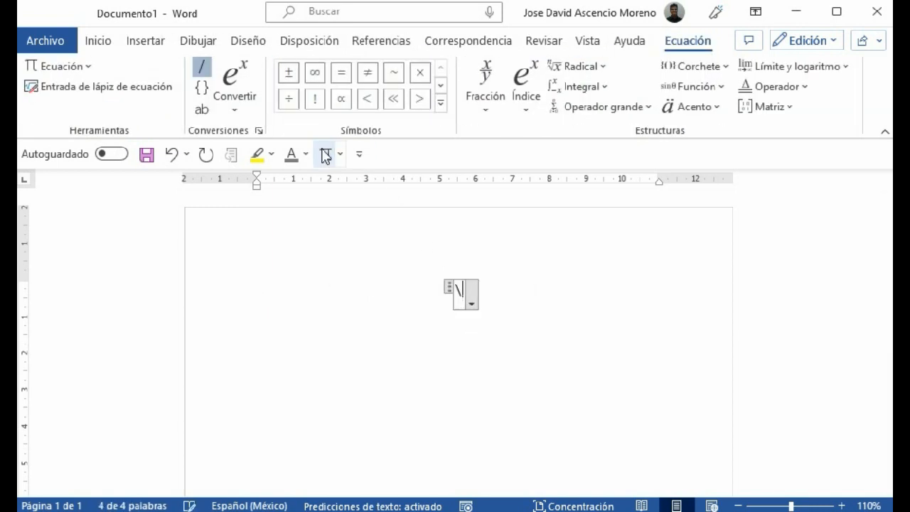
pyautogui.write('sum  ')
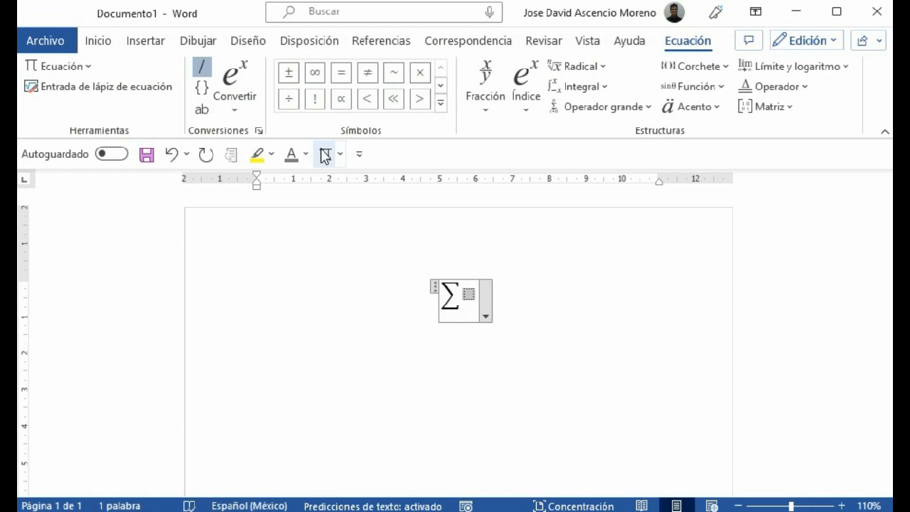
pyautogui.write('i/n')
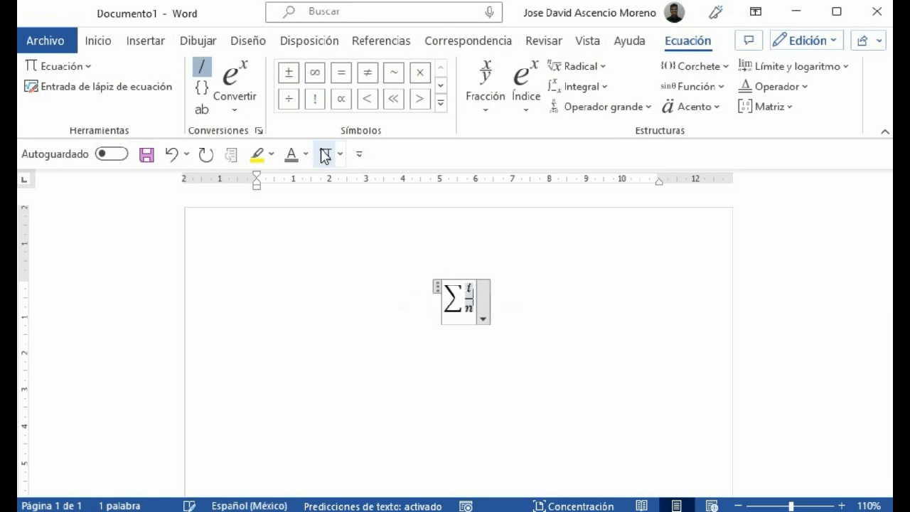
# Step: Replace the equation with a summation whose limits run from i=1 to n, using the codes \sum and _i^n
pyautogui.hotkey('shift', 'Left')
pyautogui.hotkey('shift', 'Left')
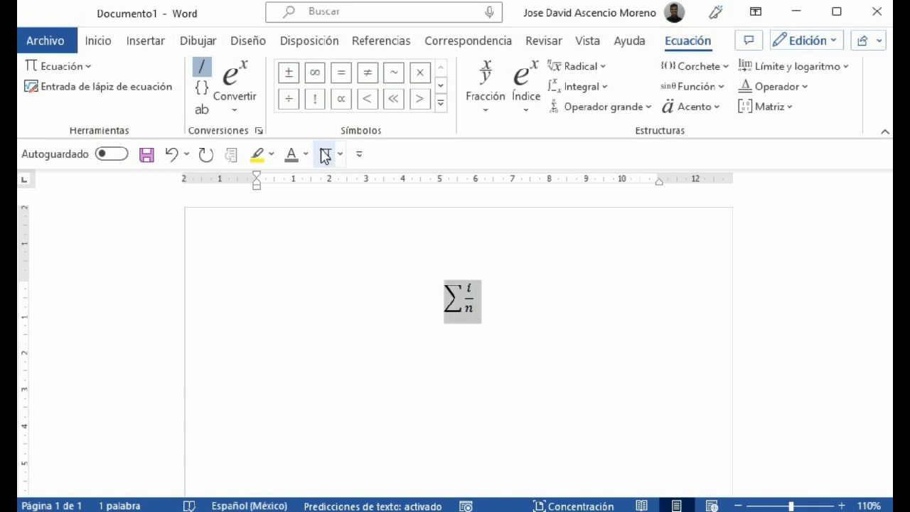
pyautogui.write('\\sum')
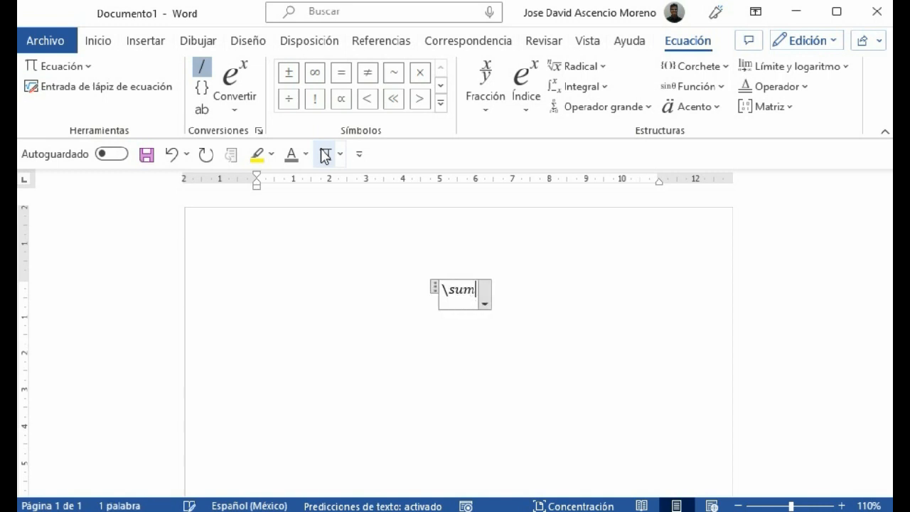
pyautogui.write('_')
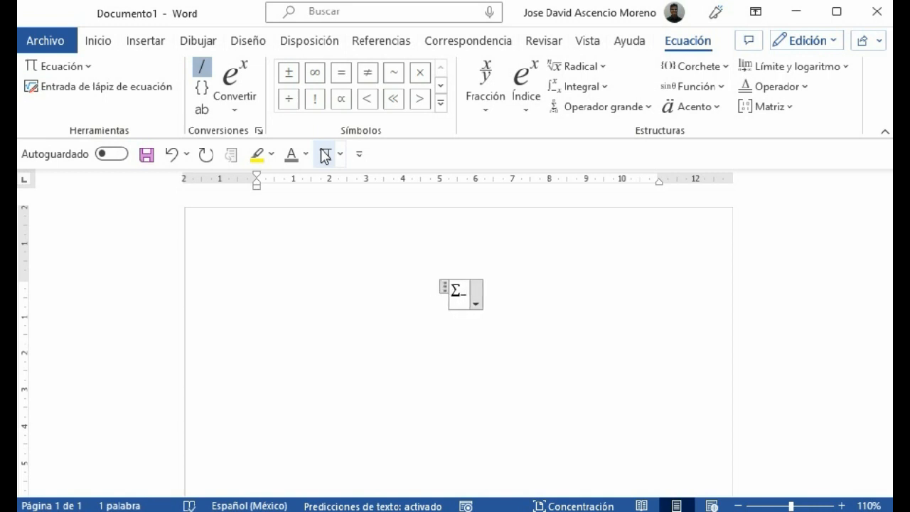
pyautogui.write('i^n')
pyautogui.press('space')
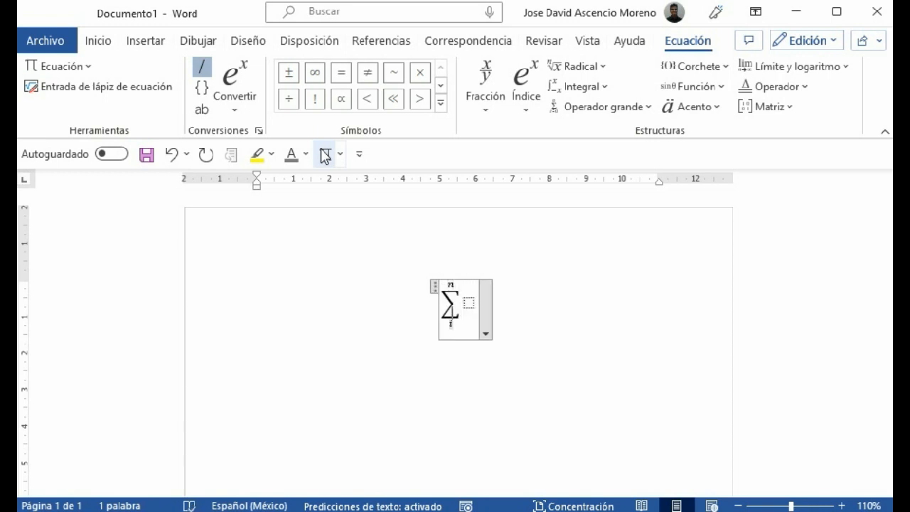
pyautogui.write('=1')
# Step: Fill the summation's operand with the parenthesised difference of a with subscript i+1 minus a with subscript i
pyautogui.press('Right')
pyautogui.press('Right')
pyautogui.press('Right')
pyautogui.write('()')
pyautogui.press('Left')
pyautogui.write('a_(i+1)')
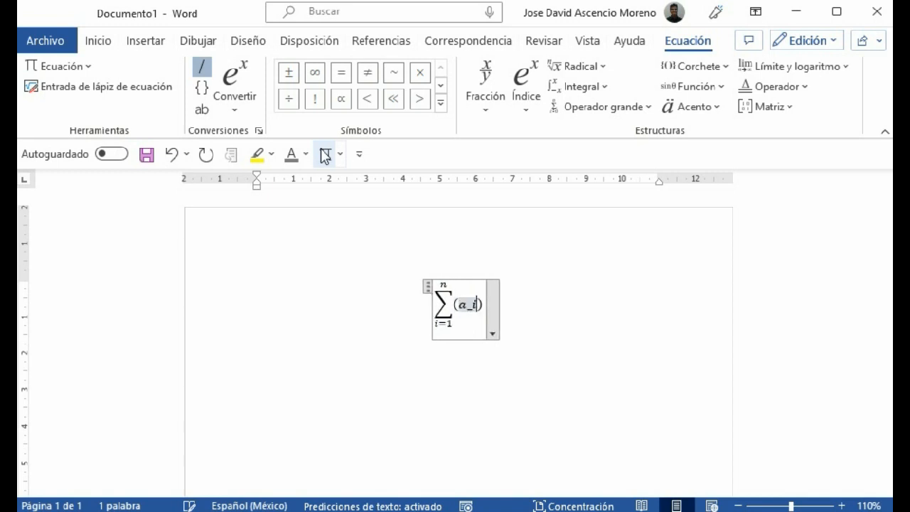
pyautogui.press('Left')
pyautogui.write('+1')
pyautogui.press('Right')
pyautogui.write('-')
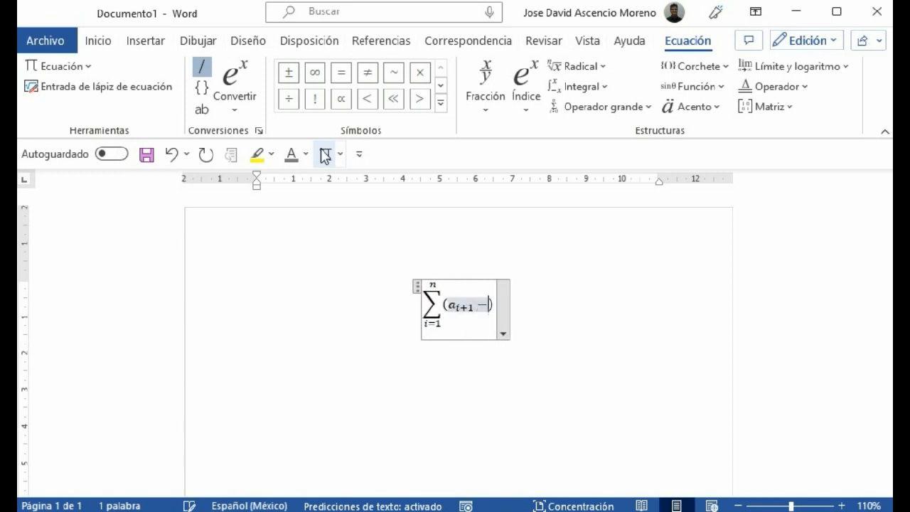
pyautogui.write('a_i')
pyautogui.press('Right')
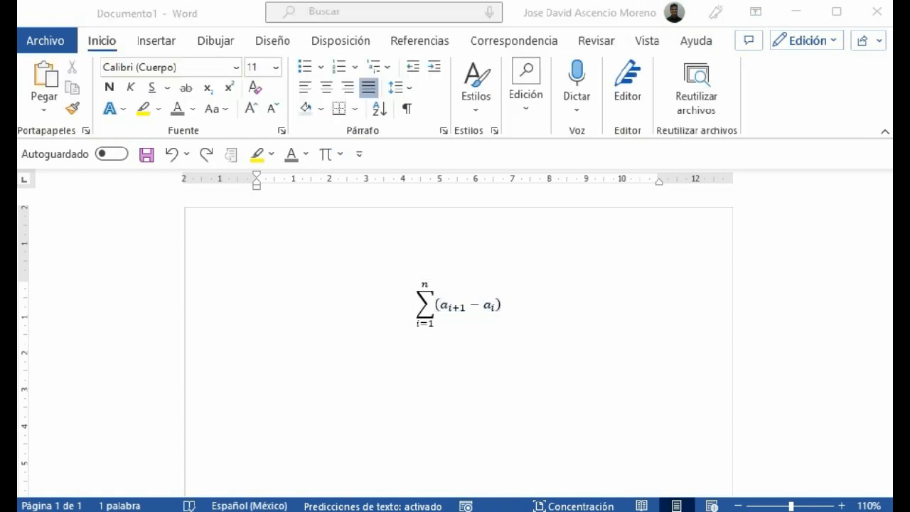
# Step: Replace the summation with a new equation holding only an opening brace, using {\right, and give it three stacked rows
pyautogui.moveTo(416, 314); pyautogui.dragTo(514, 315)
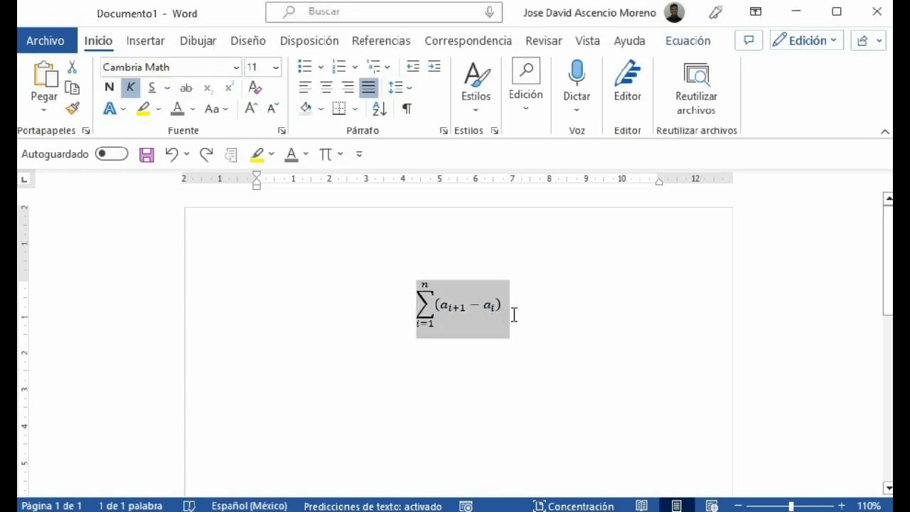
pyautogui.press('Delete')
pyautogui.click(325, 154)
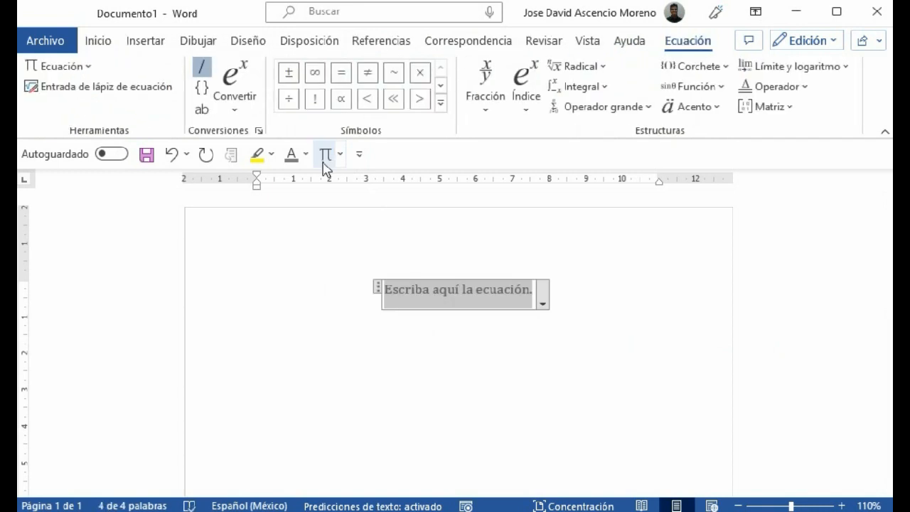
pyautogui.write('{\right')
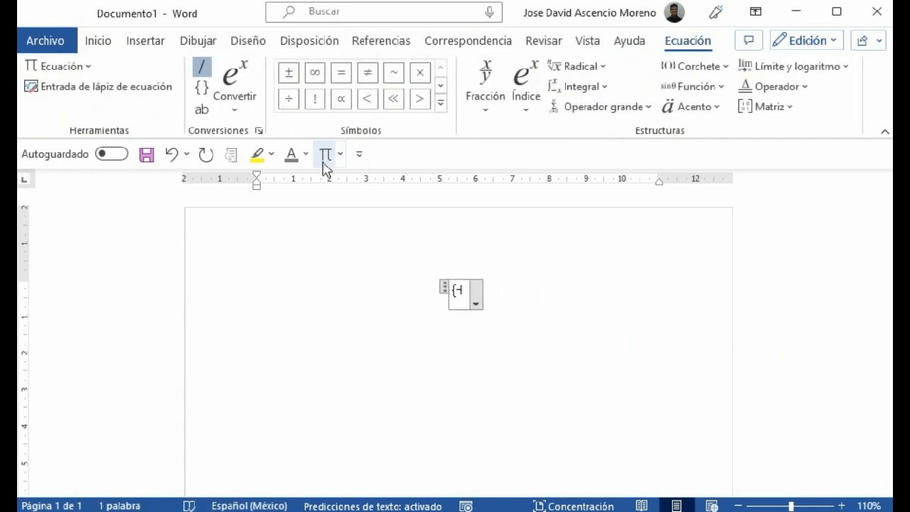
pyautogui.press('Left')
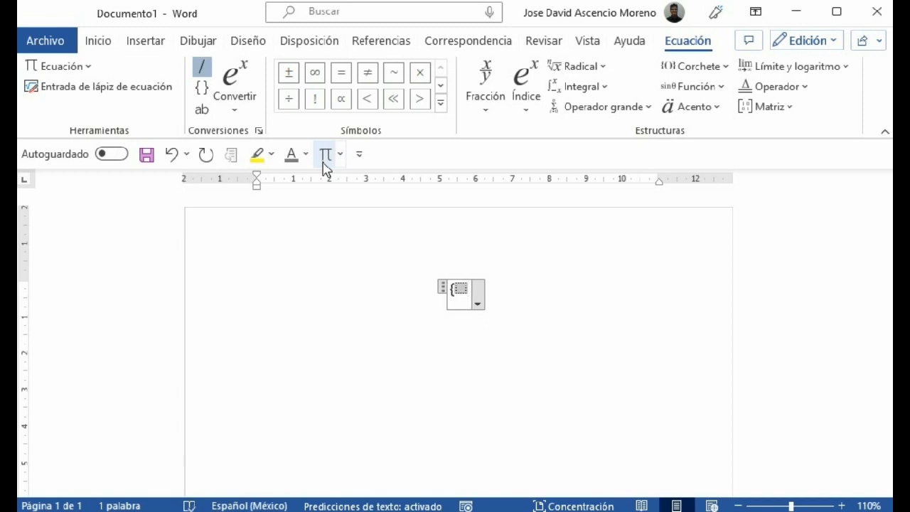
pyautogui.press('Return')
pyautogui.press('Return')
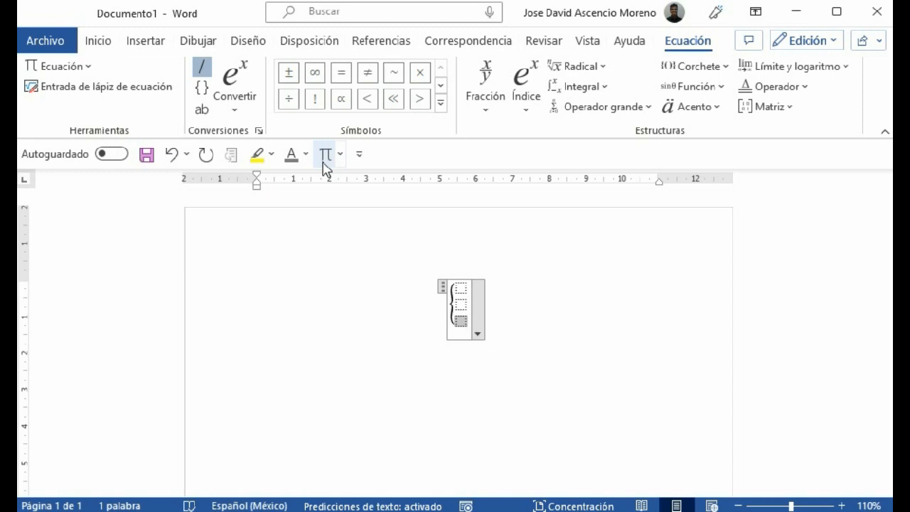
# Step: Replace the brace with a new equation that has only a closing square bracket around an empty placeholder, using \left and ]
pyautogui.hotkey('ctrl', 'a')
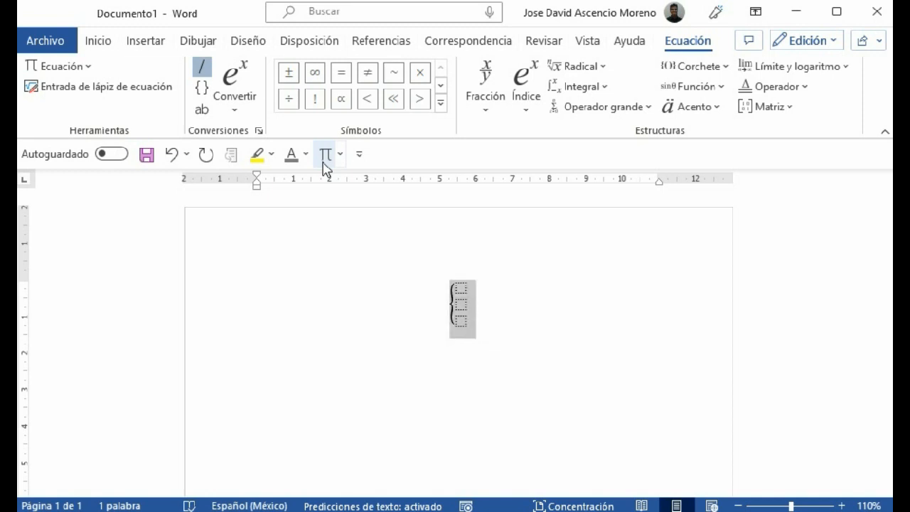
pyautogui.press('Delete')
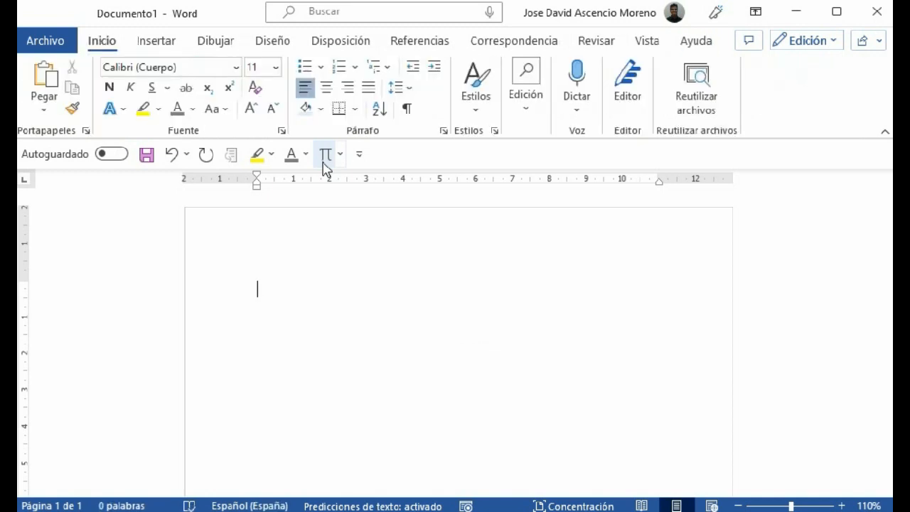
pyautogui.click(324, 155)
pyautogui.write('\\left')
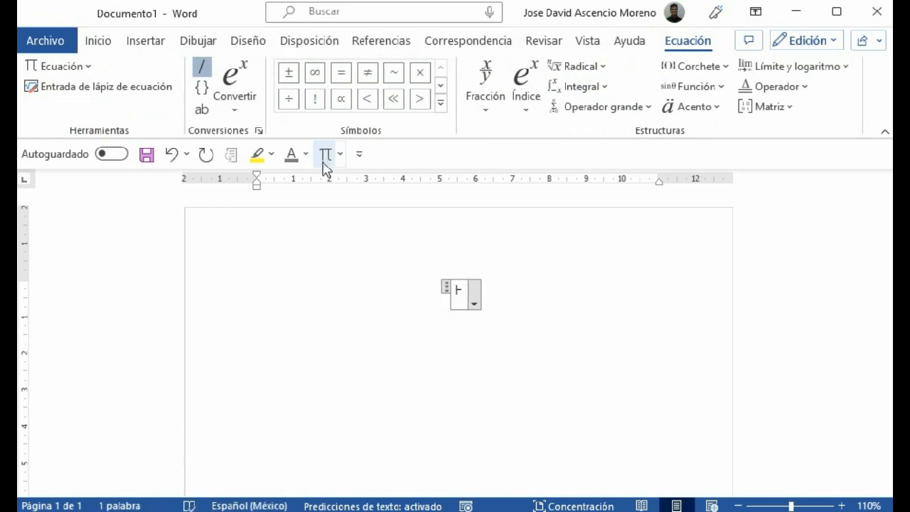
pyautogui.write(' ]')
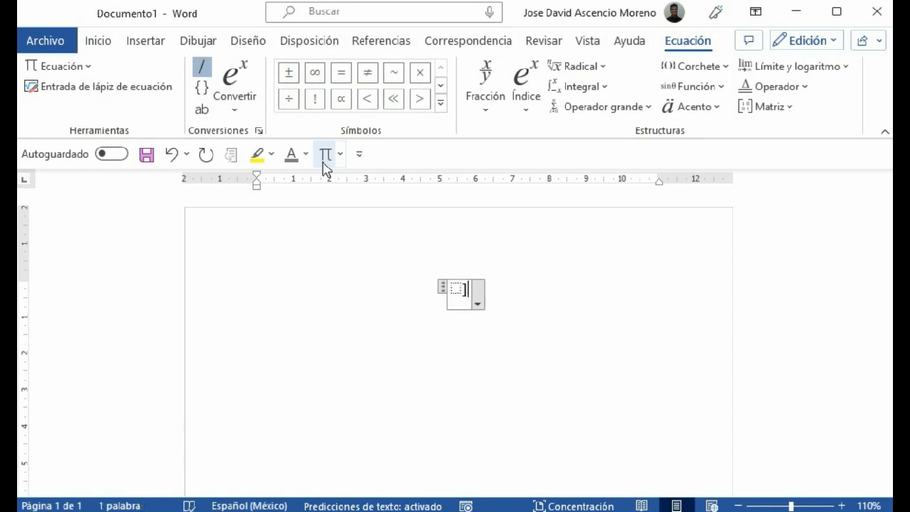
pyautogui.press('Left')
# Step: Replace the bracket with a new equation holding only a closing vertical bar with subscript x, using \left and |
pyautogui.hotkey('ctrl', 'a')
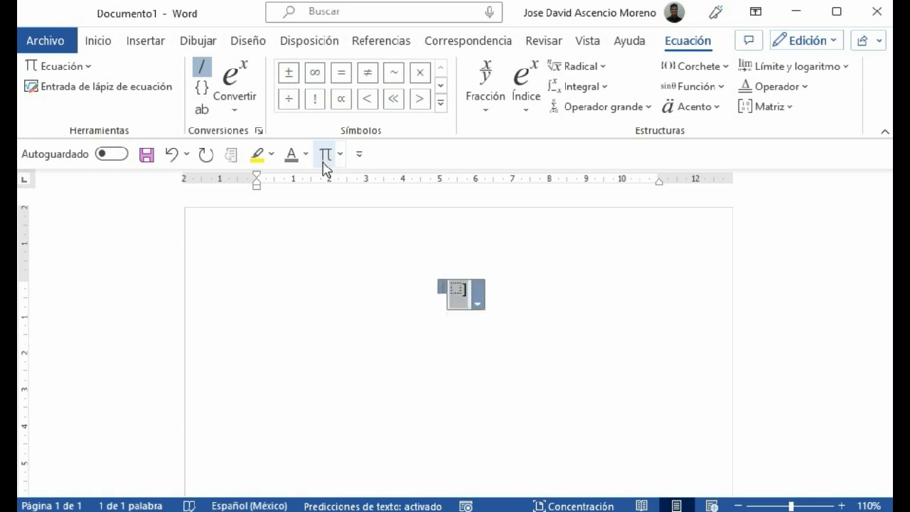
pyautogui.press('Delete')
pyautogui.click(324, 162)
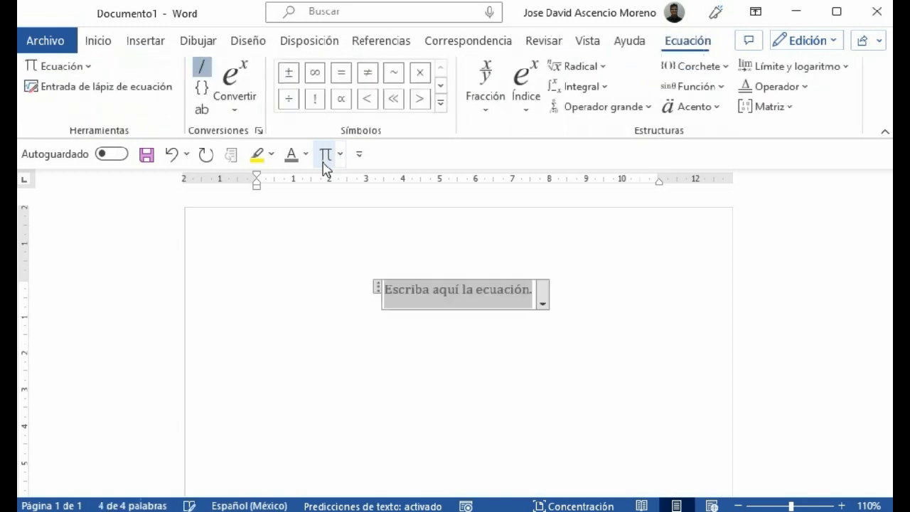
pyautogui.write('\\left')
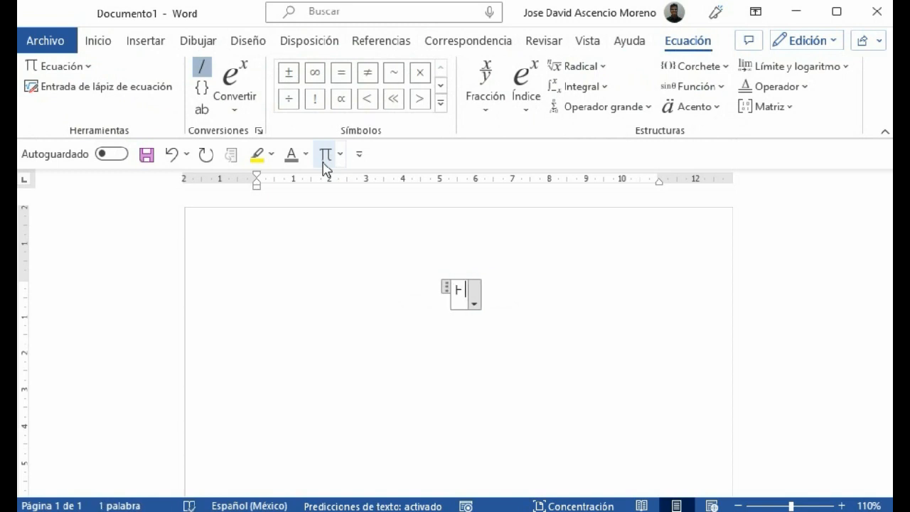
pyautogui.write(' |')
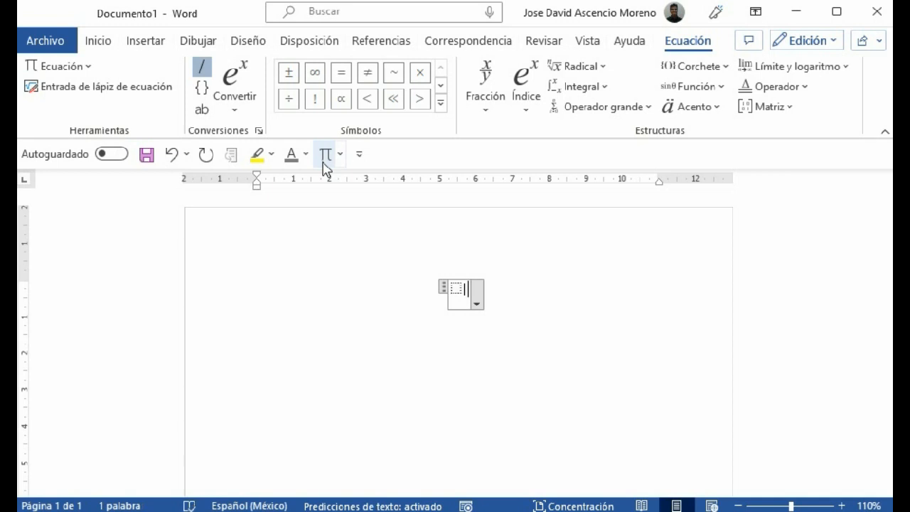
pyautogui.write('x')
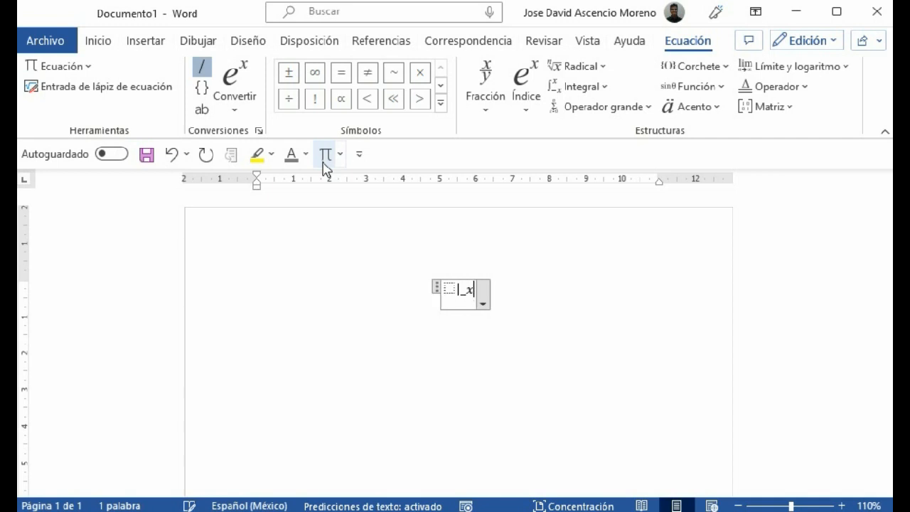
# Step: Enter the fraction dy/dx before the evaluation bar and complete the bar's subscript as x=π with the code \pi
pyautogui.write('d')
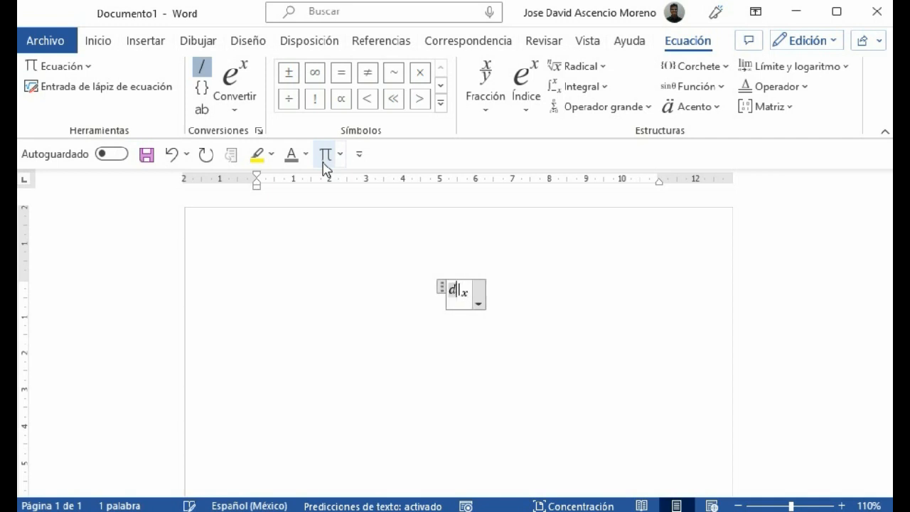
pyautogui.write('y/dx')
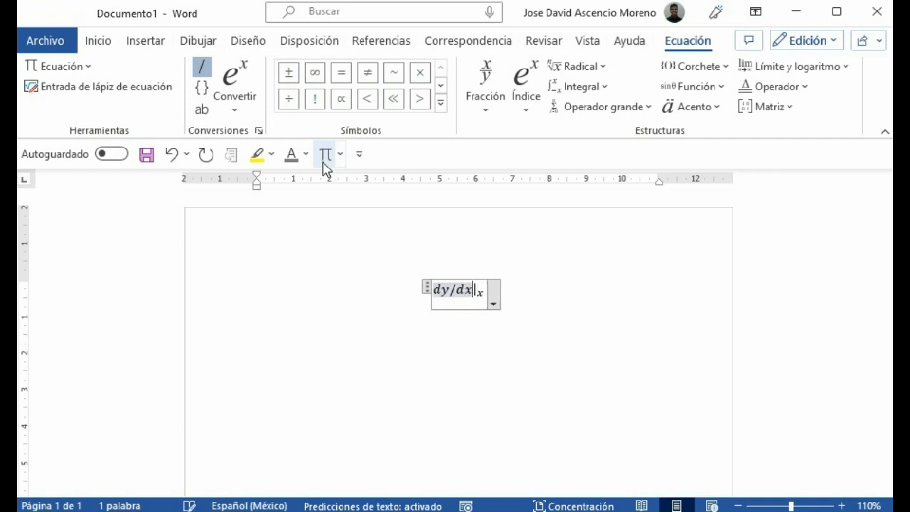
pyautogui.press('Right')
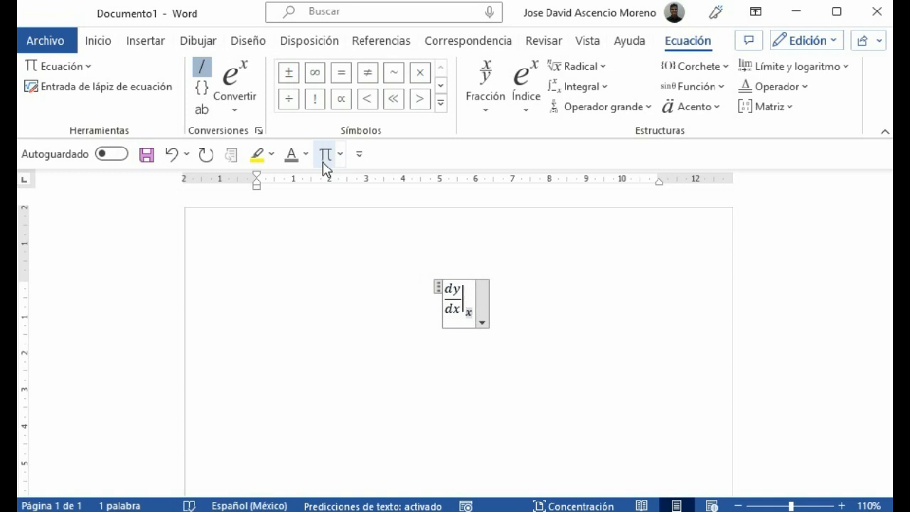
pyautogui.write('=\\pi')
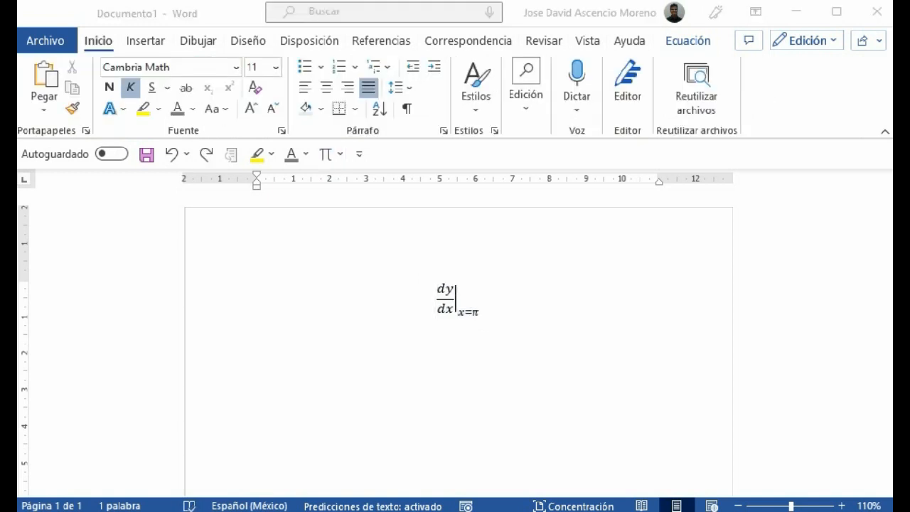
# Step: Make the derivative equation inline, put the text "Evaluando" in front of it and centre the line
pyautogui.click(538, 378)
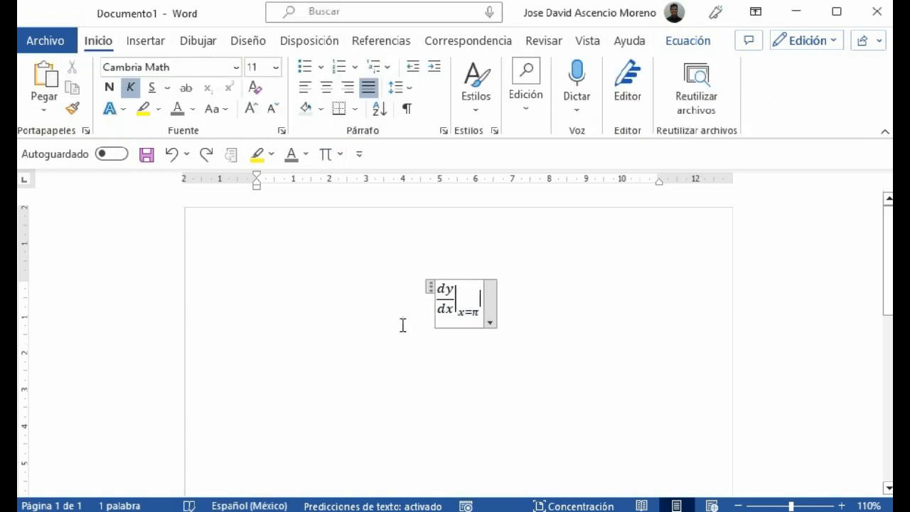
pyautogui.press('Right')
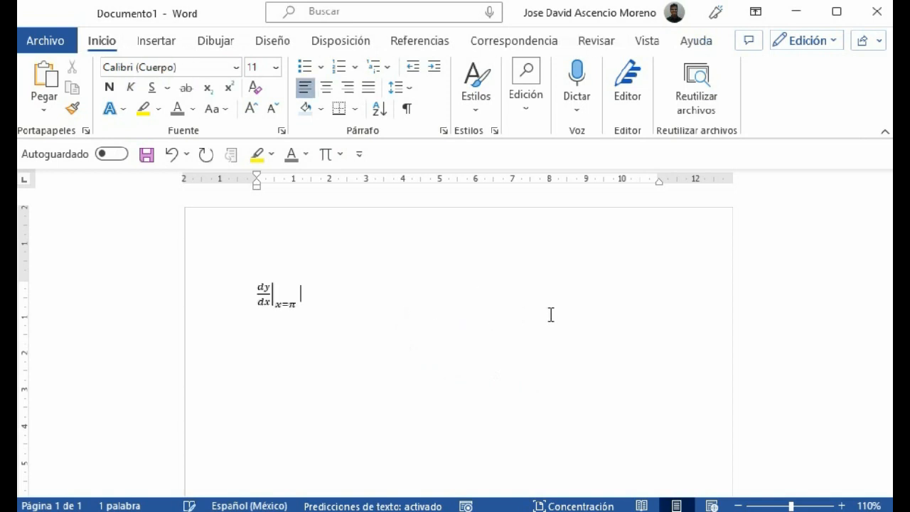
pyautogui.press('BackSpace')
pyautogui.click(426, 315)
pyautogui.write('Evaluando')
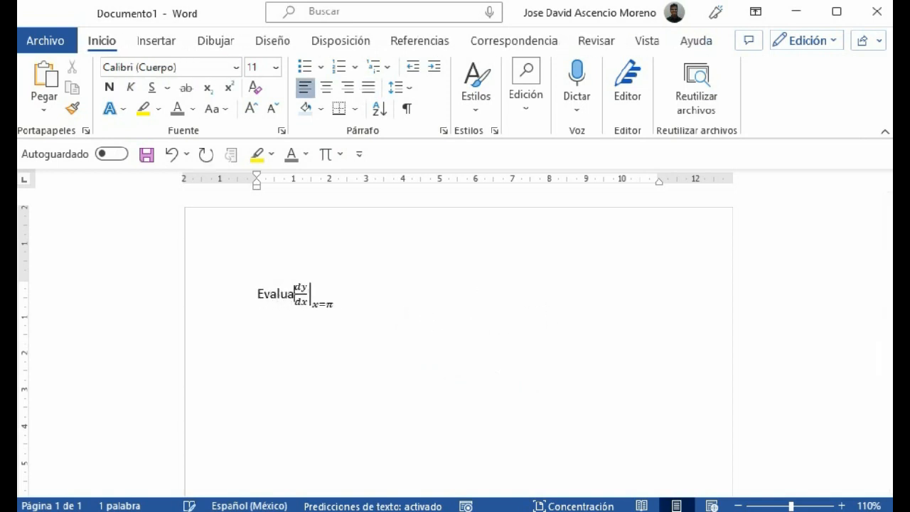
pyautogui.hotkey('ctrl', 't')
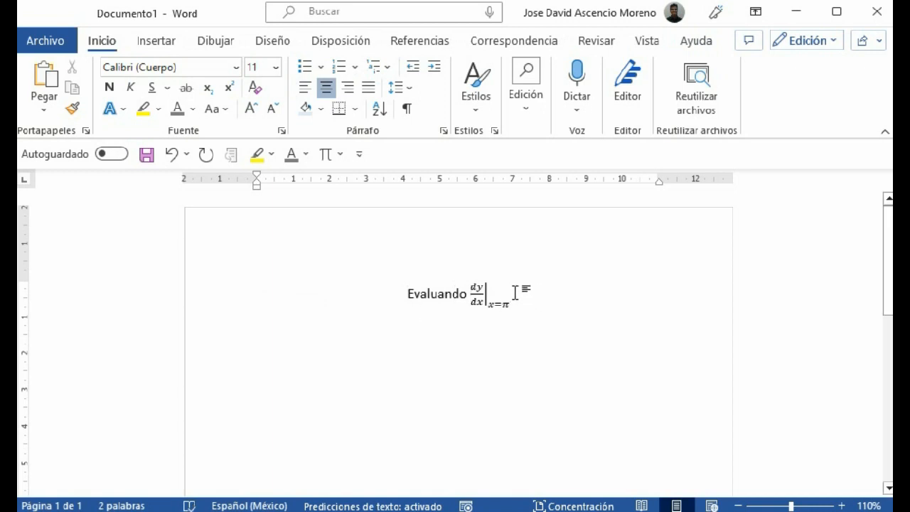
# Step: Replace the line with the equation "cuando x > 0, se tiene que ln(x) = ∫_0^x 1/t dt"
pyautogui.click(491, 292)
pyautogui.click(465, 288)
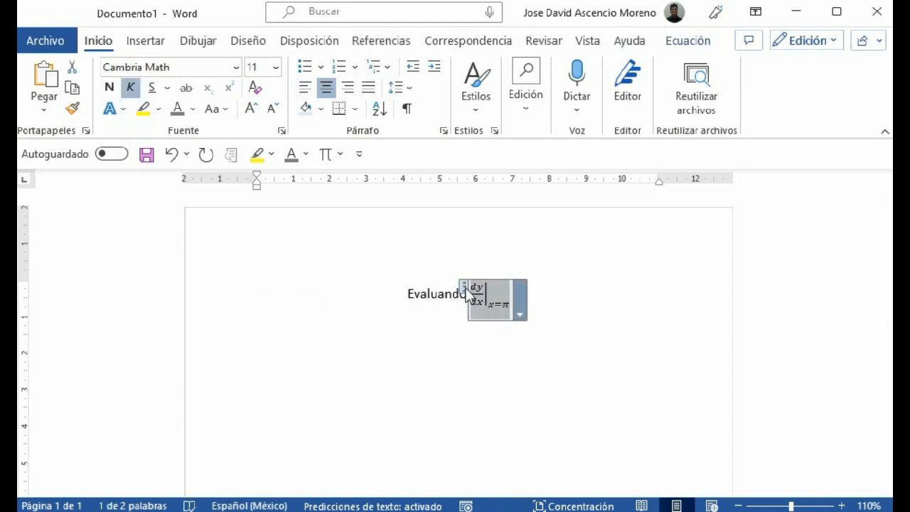
pyautogui.moveTo(410, 293); pyautogui.dragTo(445, 294)
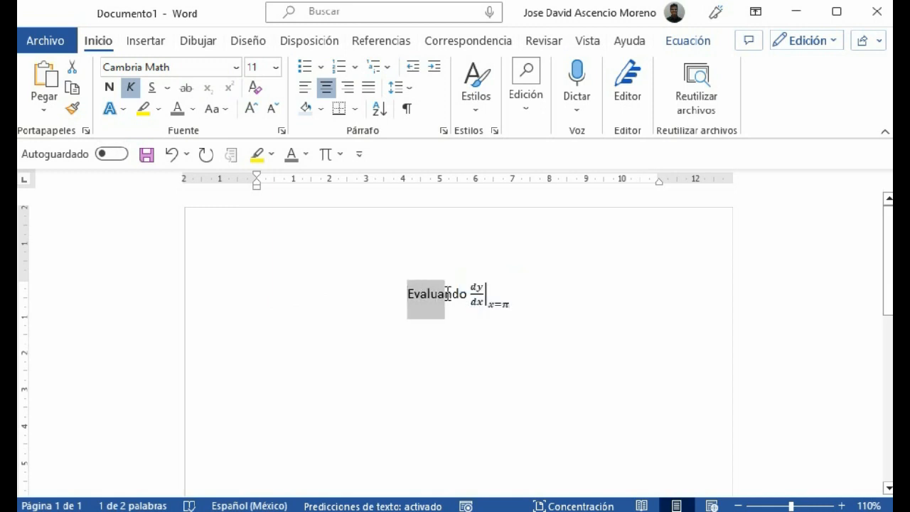
pyautogui.click(200, 303)
pyautogui.write('cuando x > 0,se tiene que ln(x) = ∫_0^x 1/t dt')
pyautogui.click(197, 292)
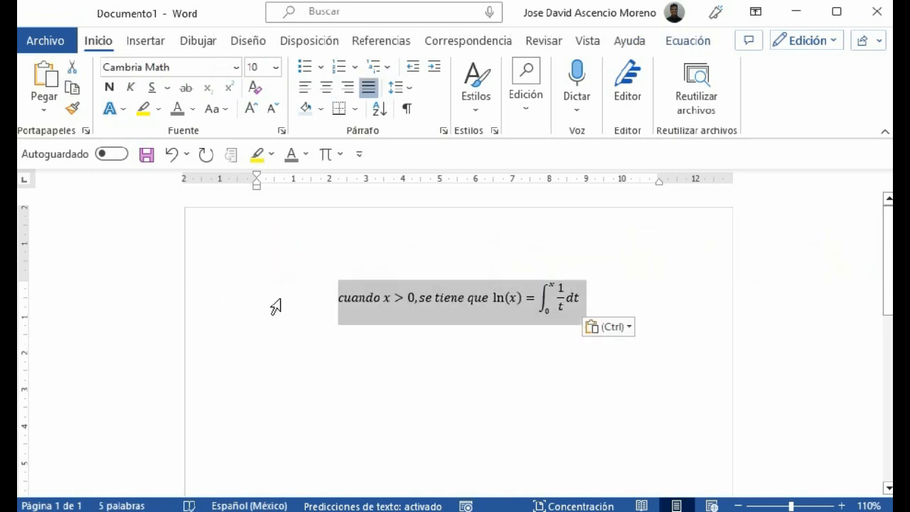
# Step: Enclose the words "cuando" and "se tiene que" in quotation marks so they become plain text within the equation
pyautogui.click(328, 310)
pyautogui.write('"')
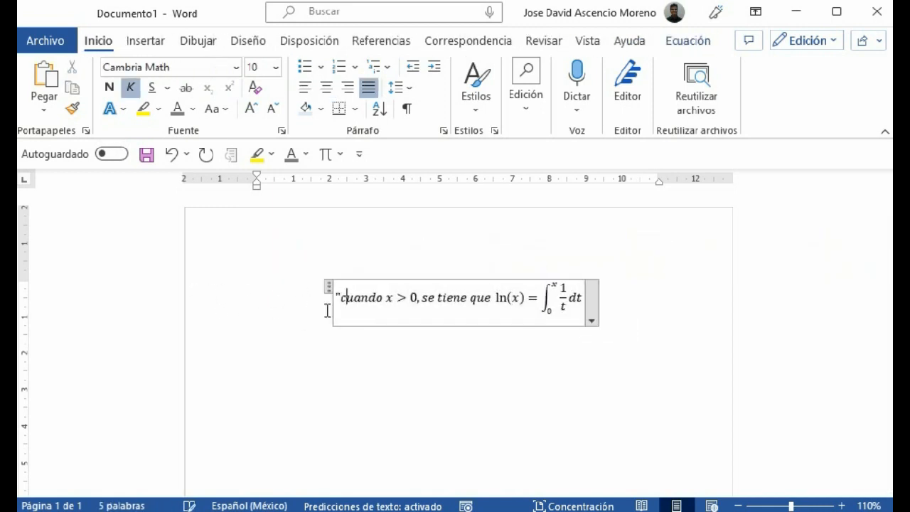
pyautogui.write('"')
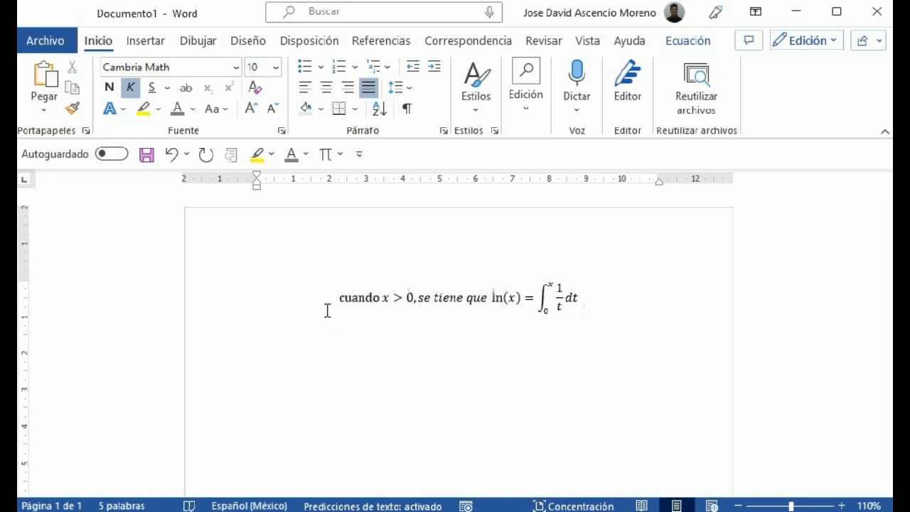
pyautogui.write('"')
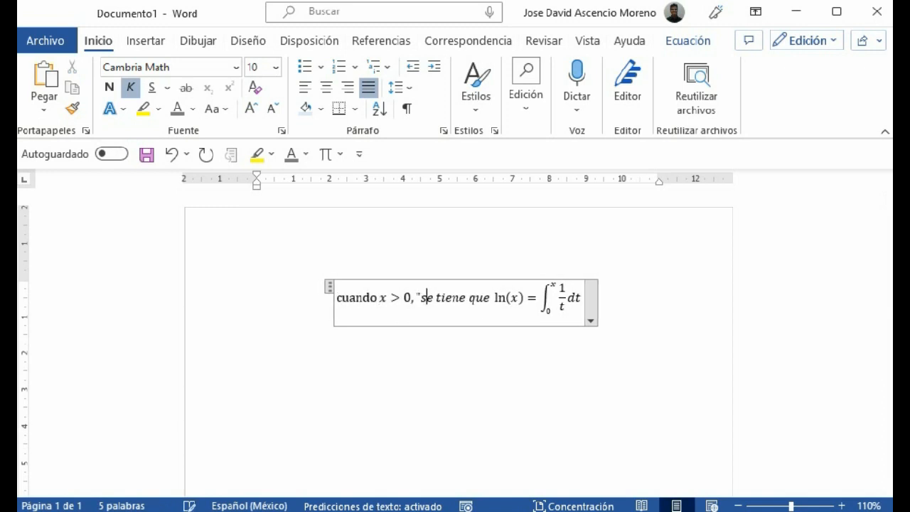
pyautogui.write('"')
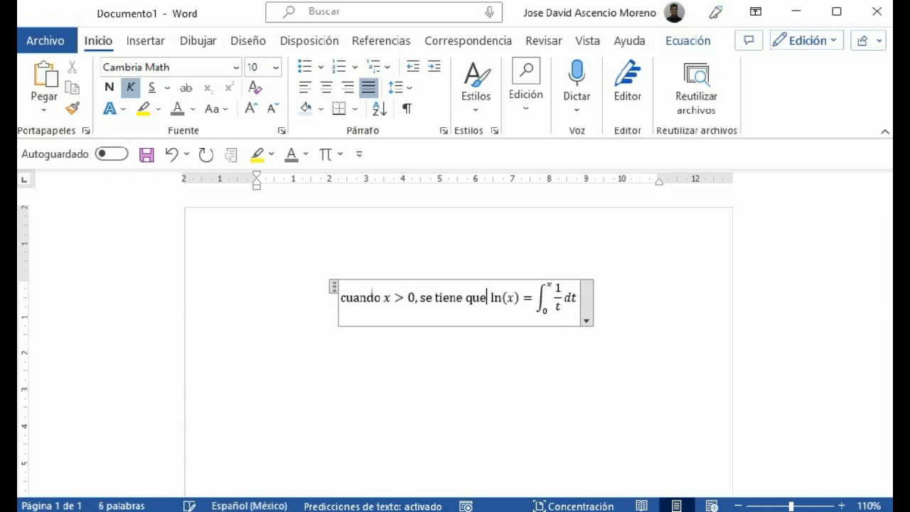
# Step: Set the plain-text words in the whole equation line to the Calibri (Cuerpo) font
pyautogui.click(195, 297)
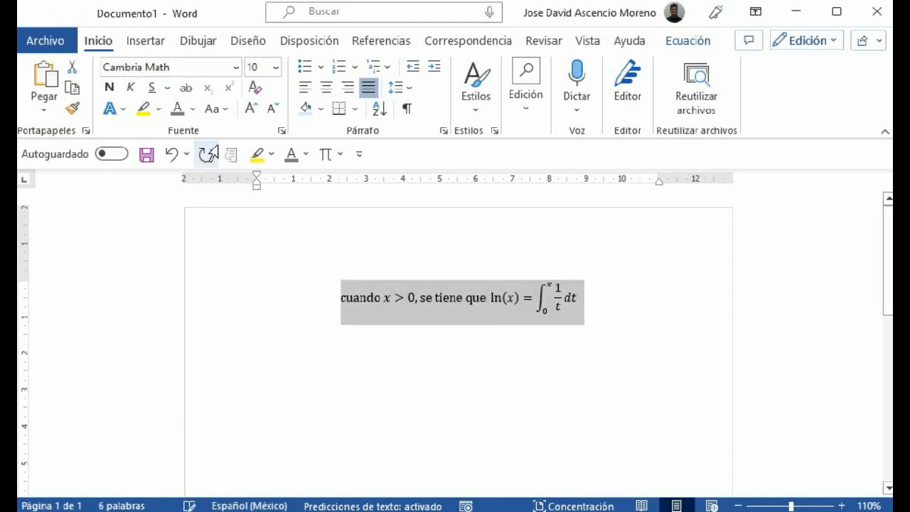
pyautogui.click(236, 68)
pyautogui.click(211, 143)
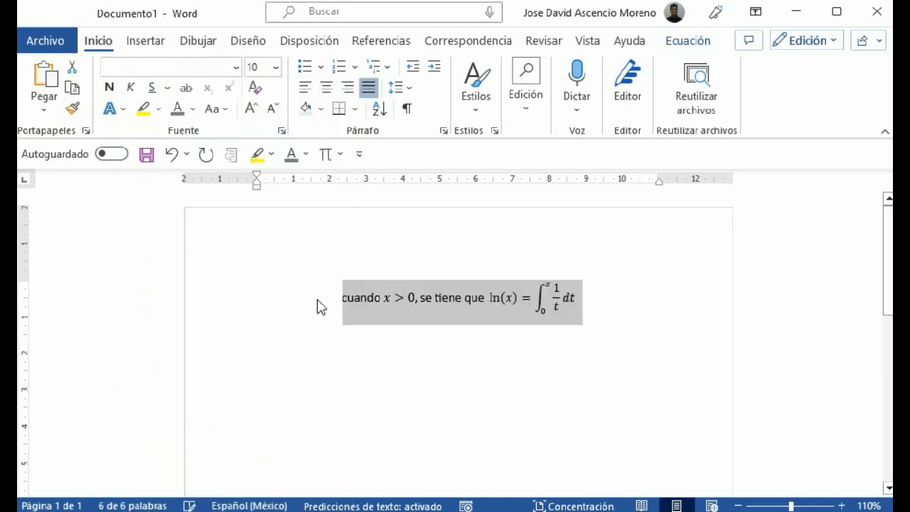
pyautogui.click(611, 306)
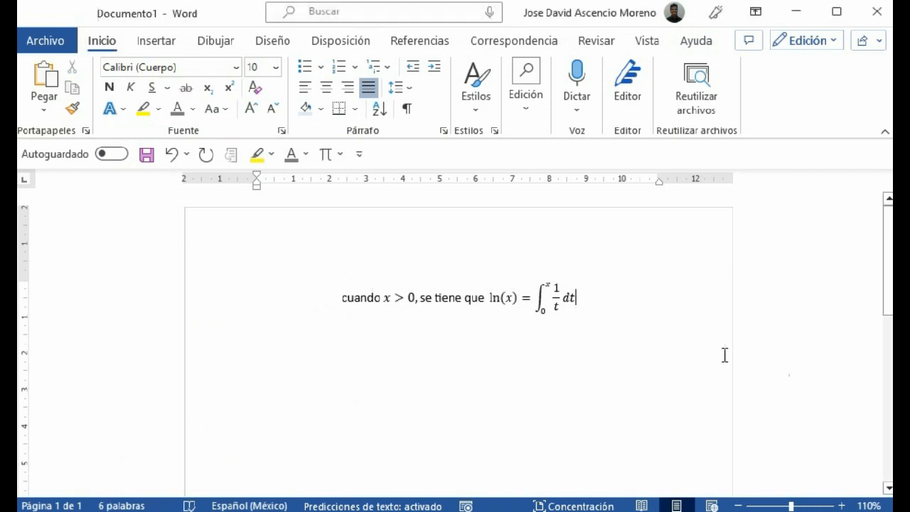
# Step: Replace the line with the equation "0 < |x − 1| < δ si y sólo si |1/x − 1| < ε"
pyautogui.click(154, 301)
pyautogui.press('Delete')
pyautogui.write('0 < |x − 1| < δ si y sólo si |1/x − 1| < ε')
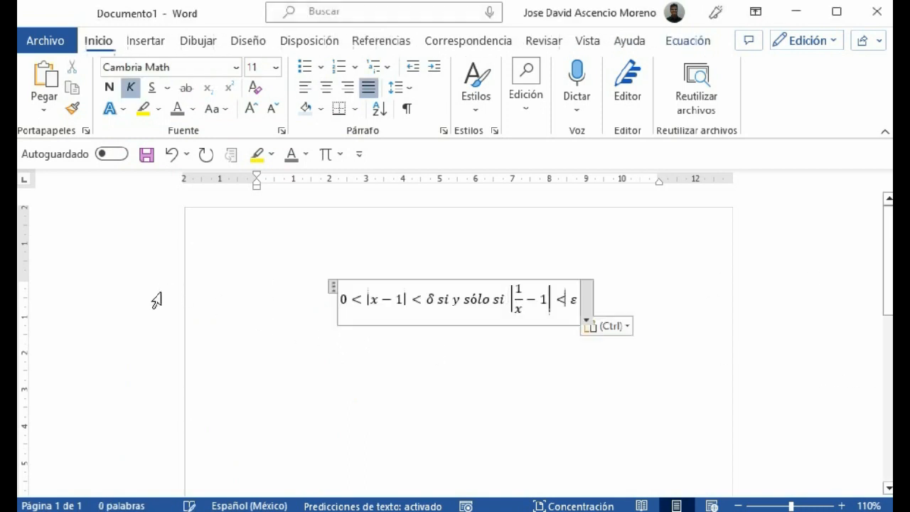
# Step: Apply the equation acute accent to the first o of "sólo"
pyautogui.moveTo(472, 300); pyautogui.dragTo(478, 300)
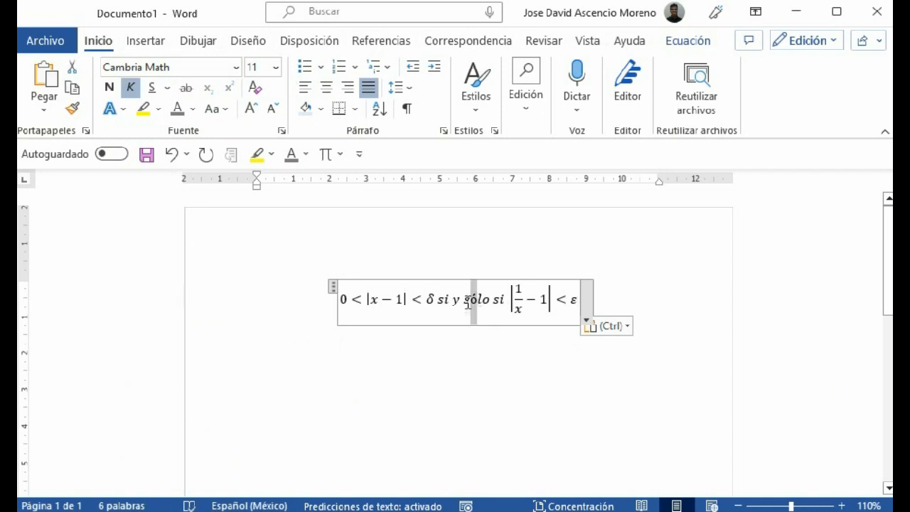
pyautogui.click(684, 41)
pyautogui.click(687, 108)
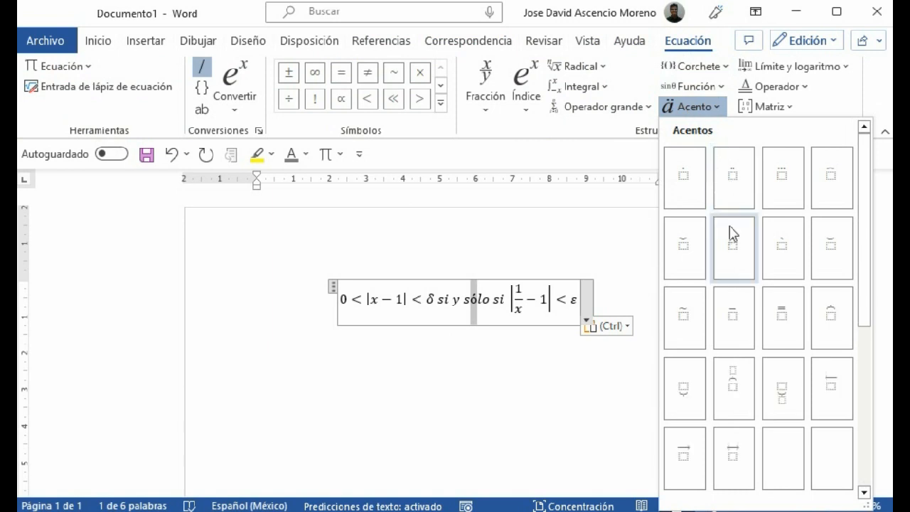
pyautogui.click(738, 260)
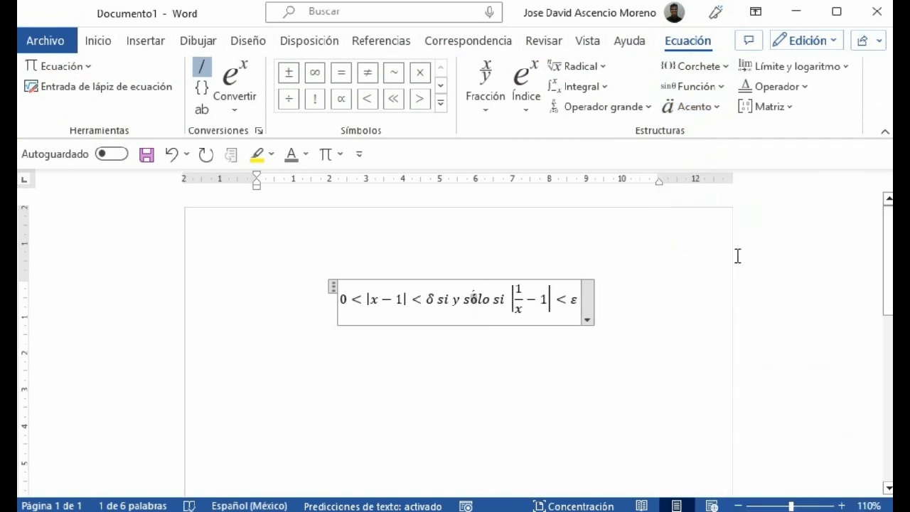
pyautogui.click(712, 321)
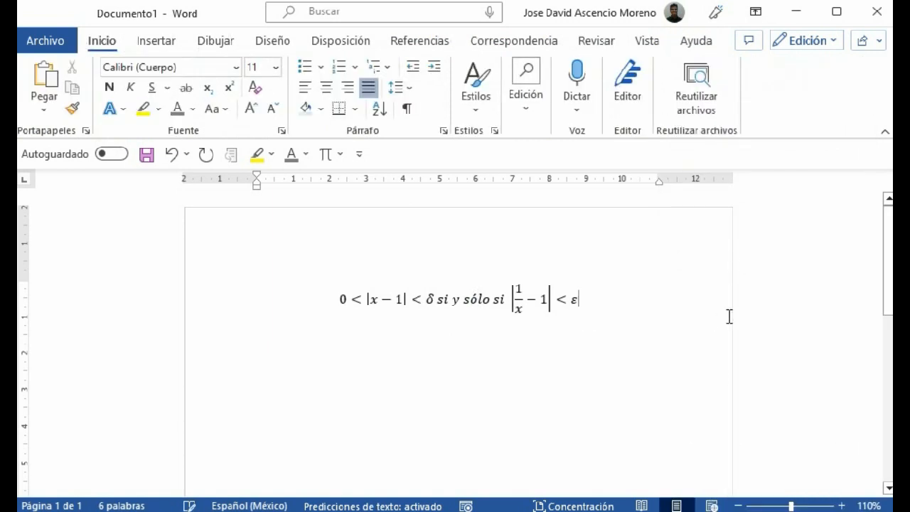
# Step: Replace the line with a new equation containing ℝ, using the code \doubleR
pyautogui.press('Return')
pyautogui.click(113, 311)
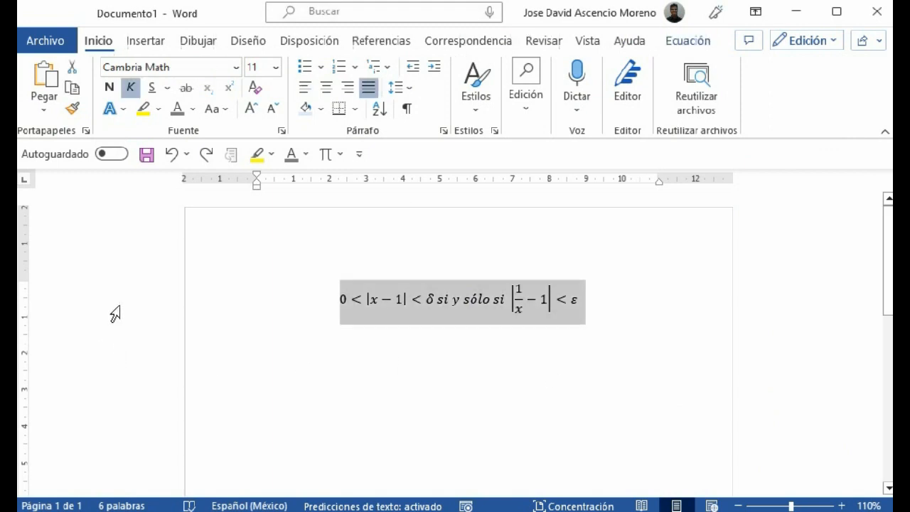
pyautogui.press('Delete')
pyautogui.click(325, 155)
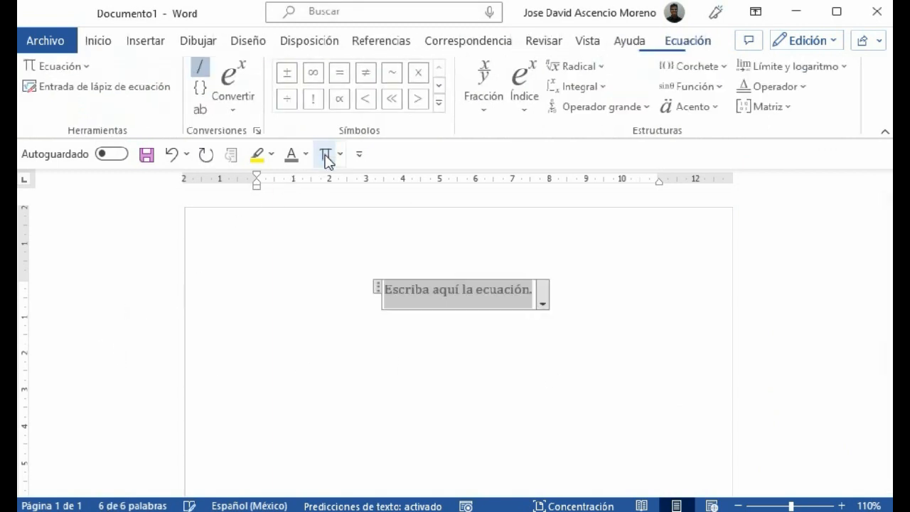
pyautogui.write('\\doubleR')
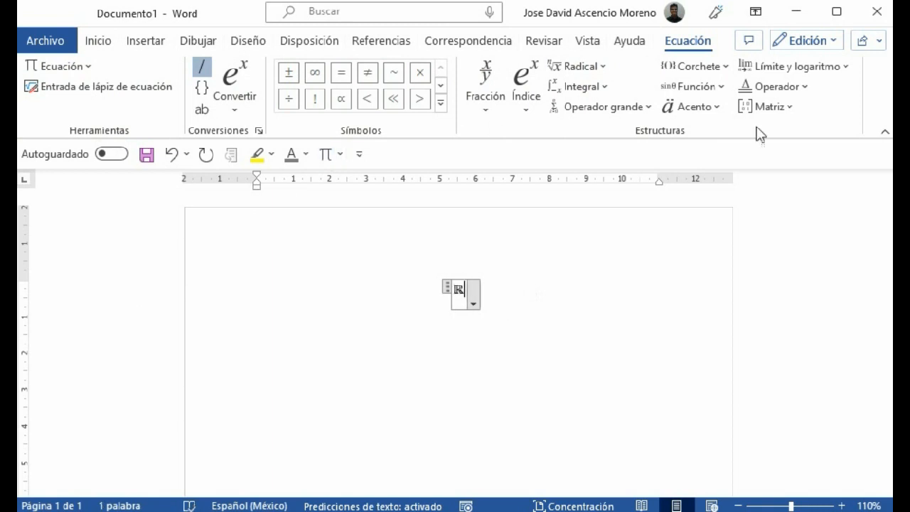
# Step: Open the Math AutoCorrect settings and load the \doubleR entry with its ℝ symbol
pyautogui.click(259, 131)
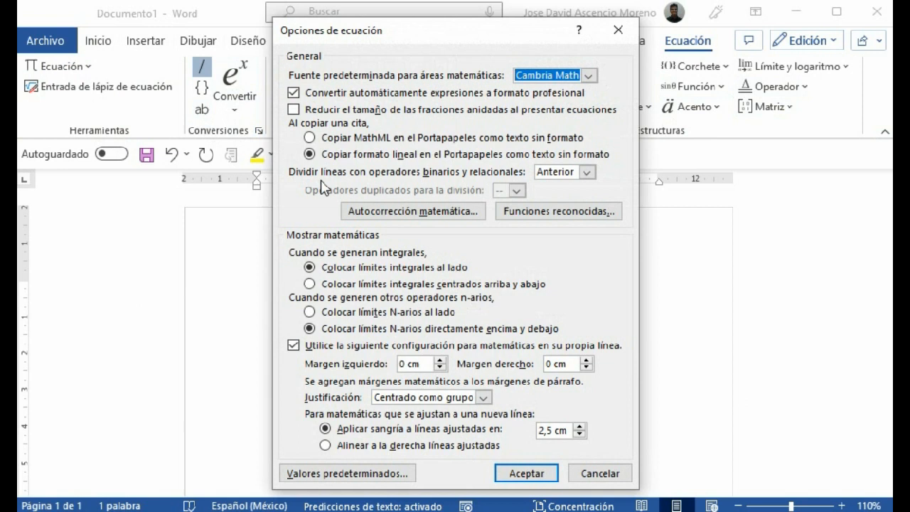
pyautogui.click(356, 211)
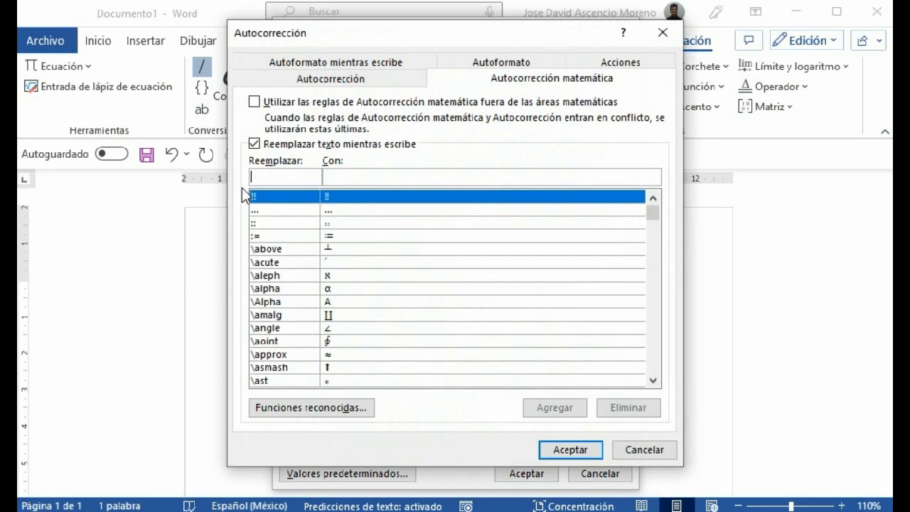
pyautogui.write('\\doubleR')
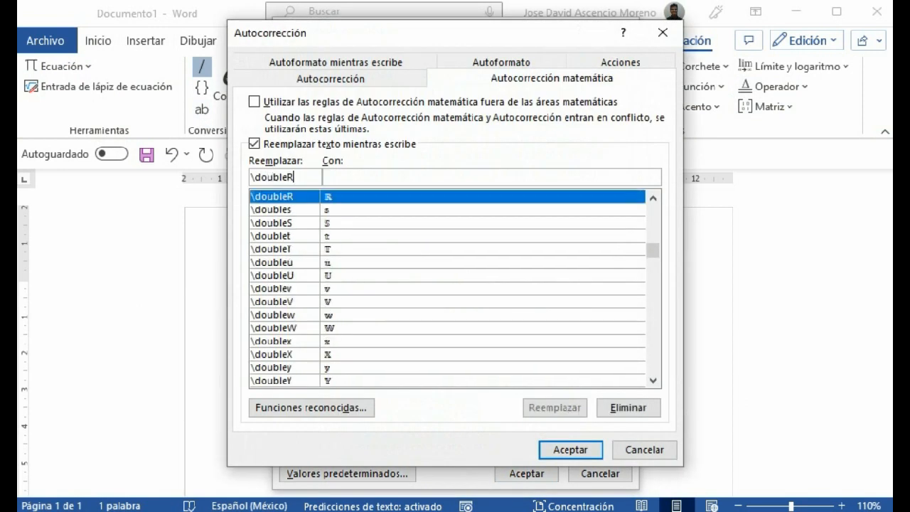
pyautogui.click(344, 213)
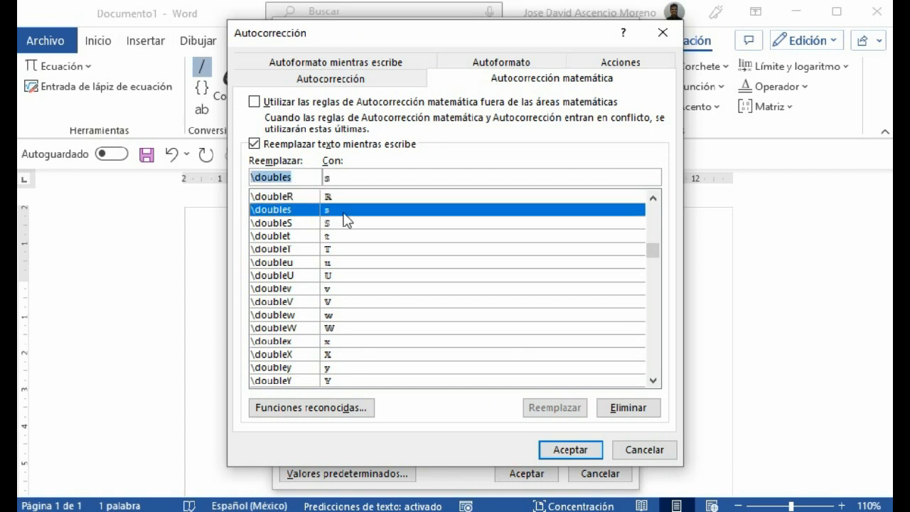
pyautogui.click(361, 200)
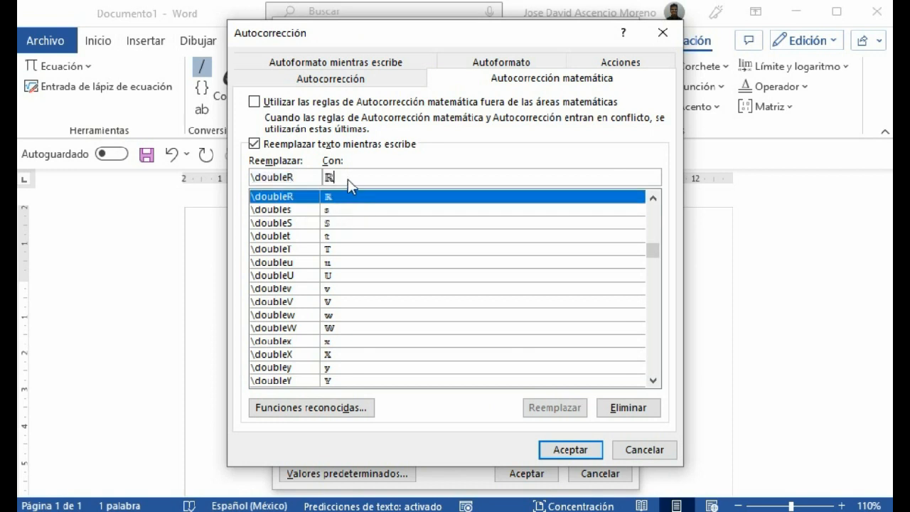
# Step: Shorten the code to \R and add it as a new Math AutoCorrect entry for ℝ
pyautogui.click(314, 183)
pyautogui.press('BackSpace')
pyautogui.press('BackSpace')
pyautogui.press('BackSpace')
pyautogui.press('BackSpace')
pyautogui.press('BackSpace')
pyautogui.press('BackSpace')
pyautogui.press('BackSpace')
pyautogui.write('R')
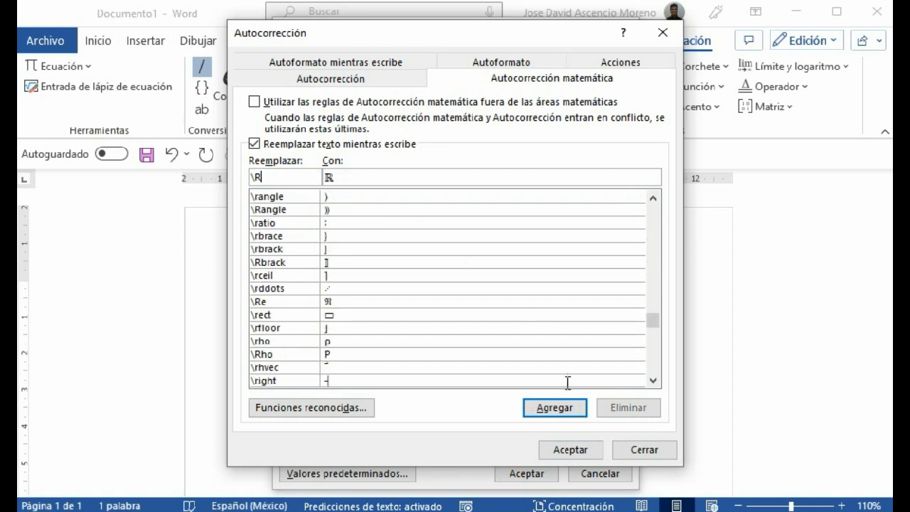
pyautogui.click(554, 408)
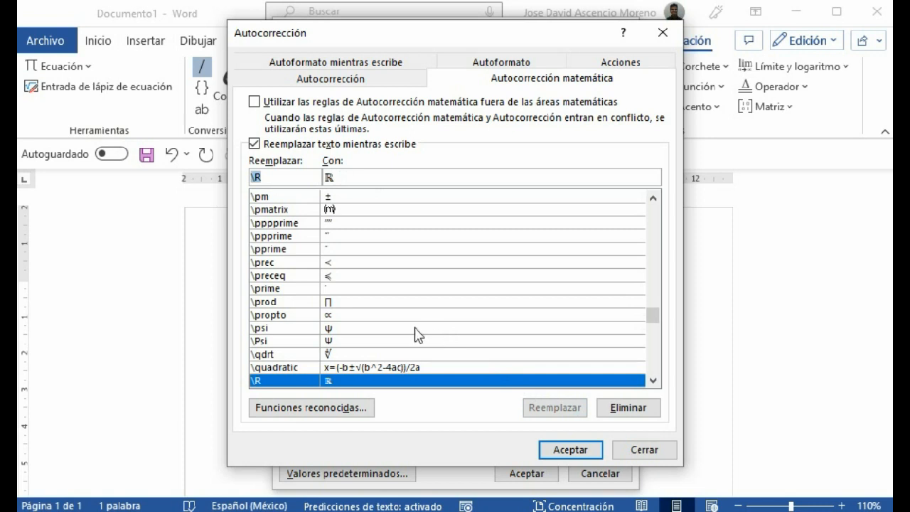
# Step: Accept the AutoCorrect and equation options, and insert a second ℝ in the equation with the code \R
pyautogui.click(562, 450)
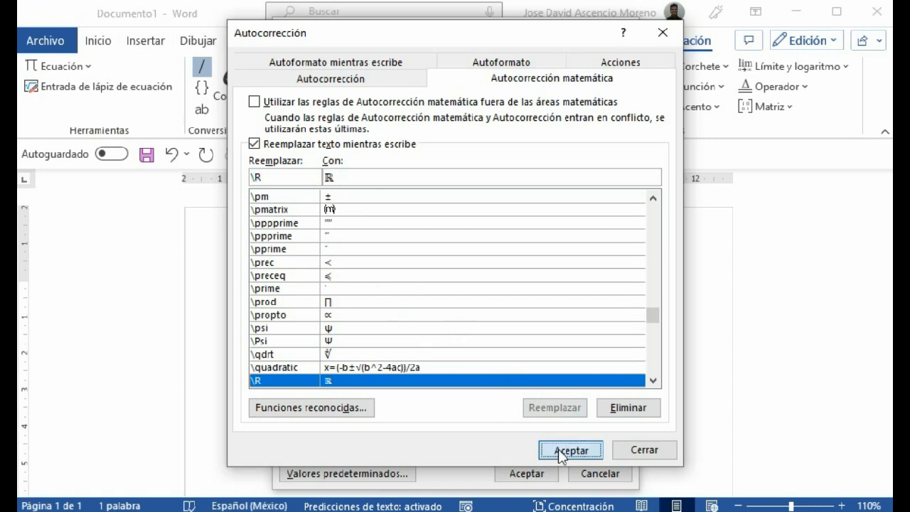
pyautogui.click(527, 474)
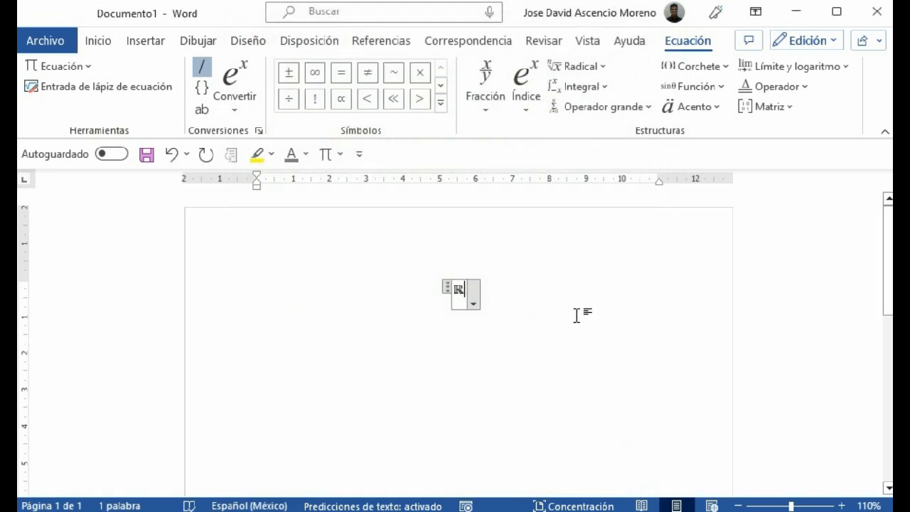
pyautogui.write('\\R')
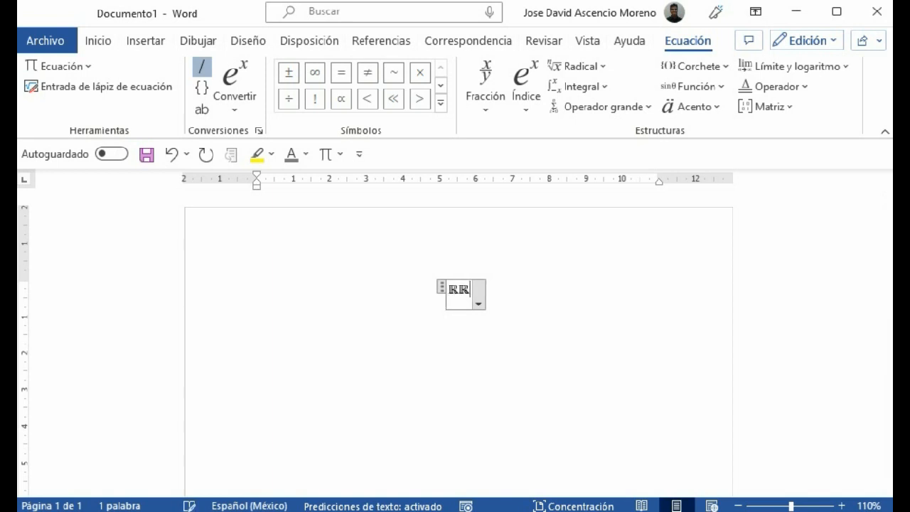
# Step: Reopen the Math AutoCorrect settings and load the \vee entry with its ∨ symbol
pyautogui.click(259, 131)
pyautogui.click(439, 208)
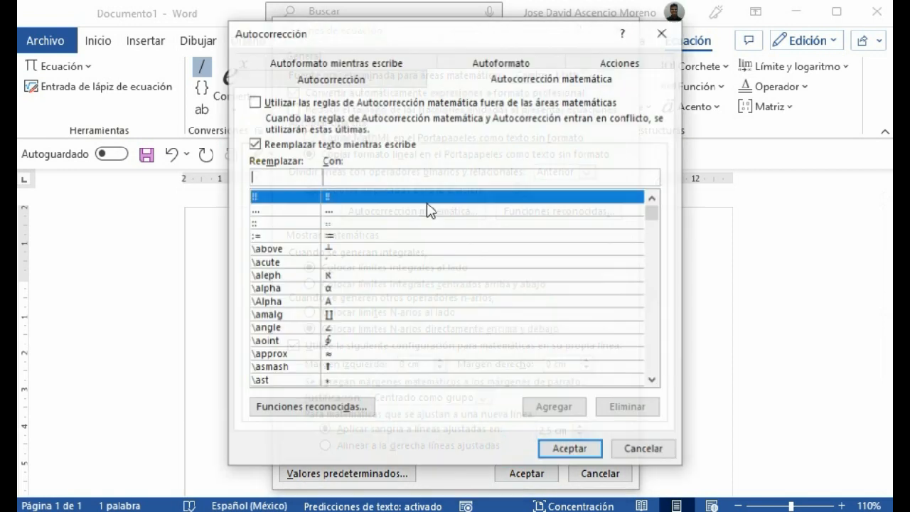
pyautogui.write('\\vee')
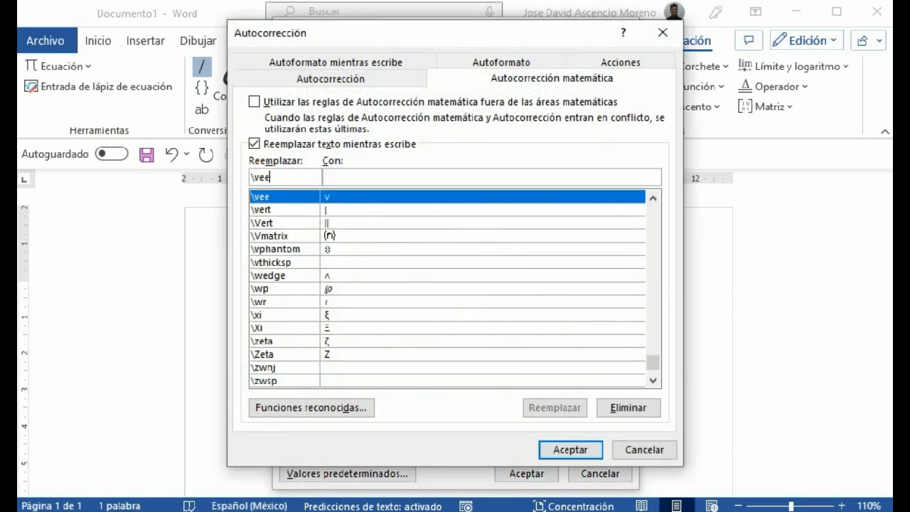
pyautogui.click(325, 222)
pyautogui.click(351, 202)
# Step: Try to change the code of the loaded ∨ symbol to \o
pyautogui.click(302, 182)
pyautogui.press('BackSpace')
pyautogui.press('BackSpace')
pyautogui.press('BackSpace')
pyautogui.write('o')
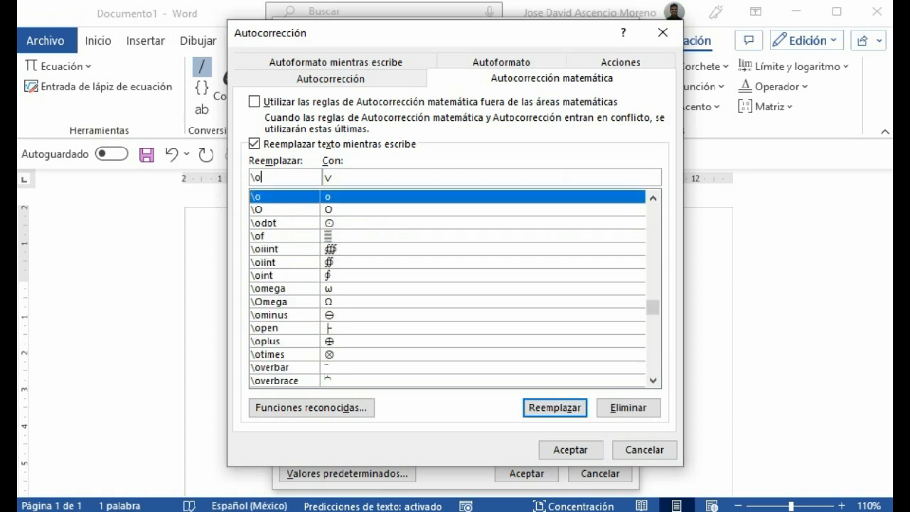
# Step: Delete the existing \o entry from the Math AutoCorrect list
pyautogui.click(353, 214)
pyautogui.click(355, 200)
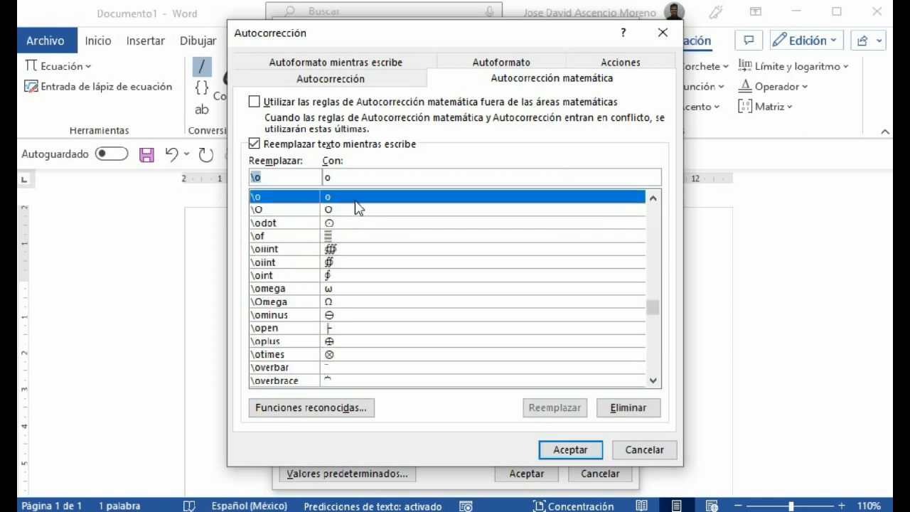
pyautogui.click(617, 409)
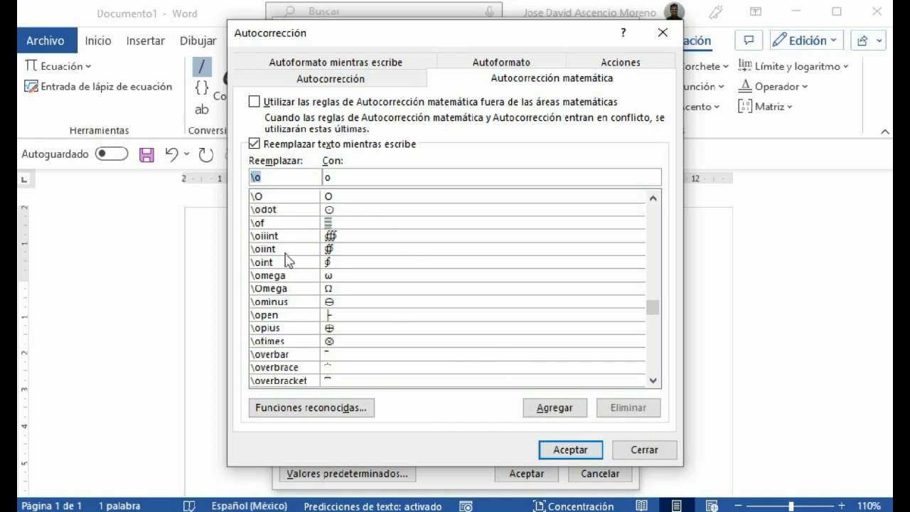
# Step: Load the \vee entry again, change its code to \o and add it as a new entry for ∨
pyautogui.press('BackSpace')
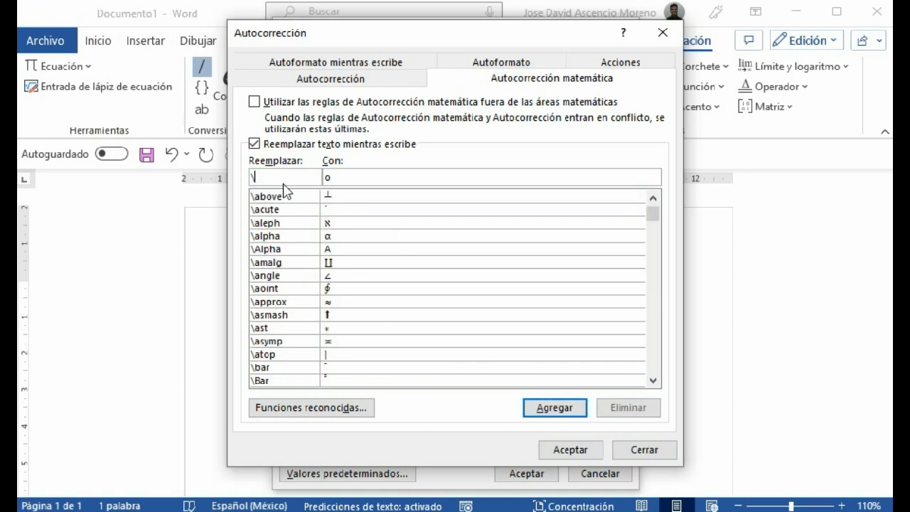
pyautogui.write('vee')
pyautogui.click(345, 210)
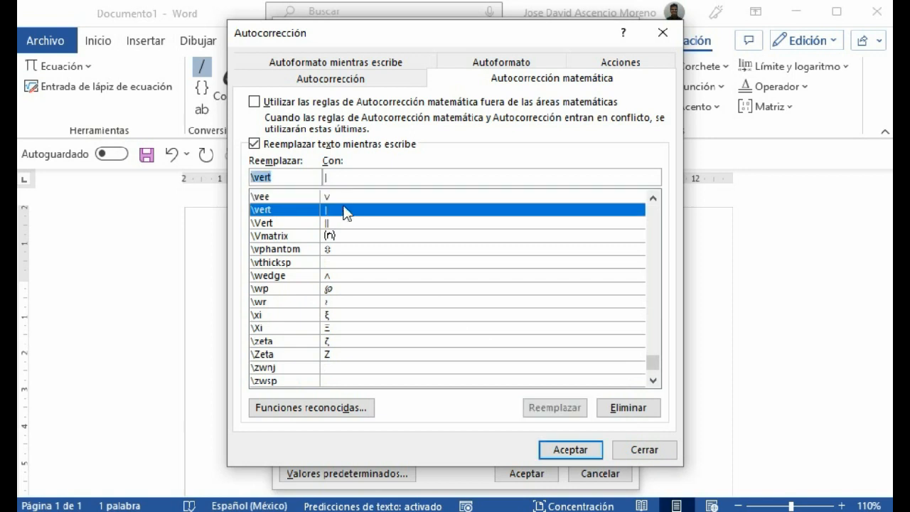
pyautogui.click(329, 197)
pyautogui.click(299, 179)
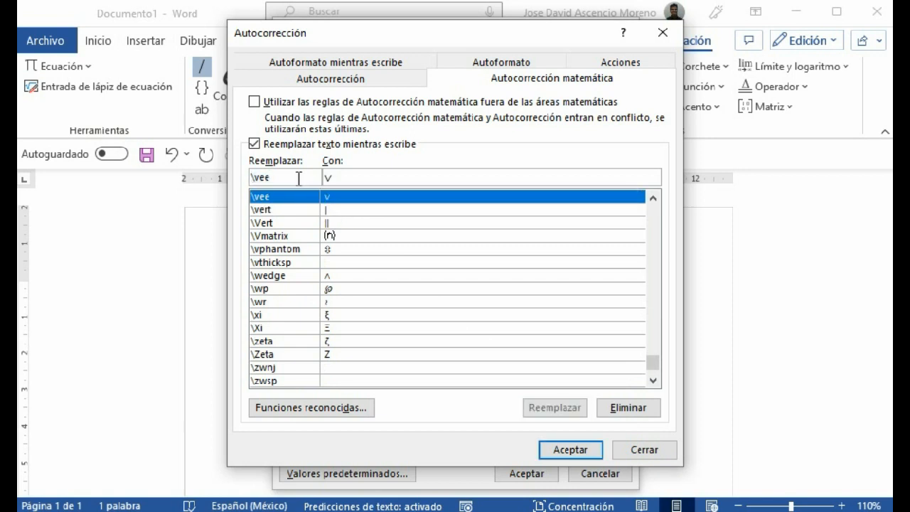
pyautogui.press('BackSpace')
pyautogui.press('BackSpace')
pyautogui.press('BackSpace')
pyautogui.write('o')
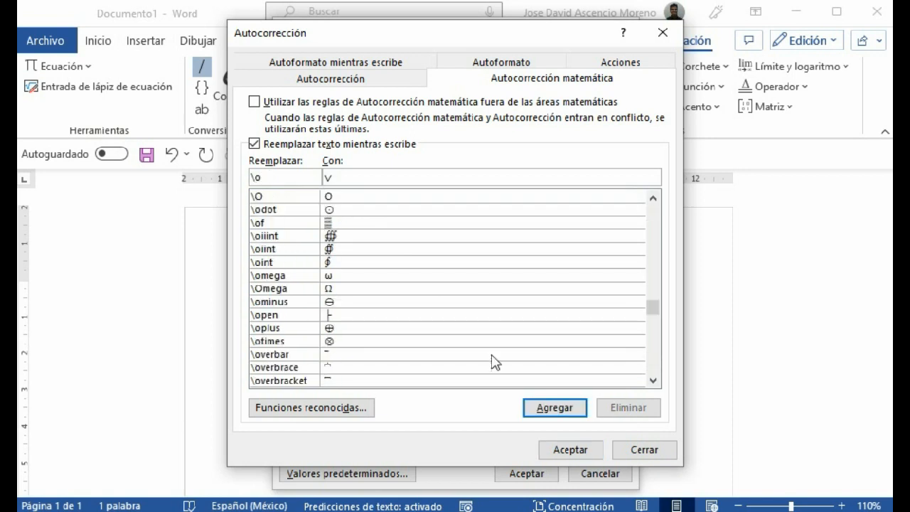
pyautogui.click(560, 410)
# Step: Look up the \wedge entry in the Math AutoCorrect list and load its ∧ symbol
pyautogui.click(268, 179)
pyautogui.press('BackSpace')
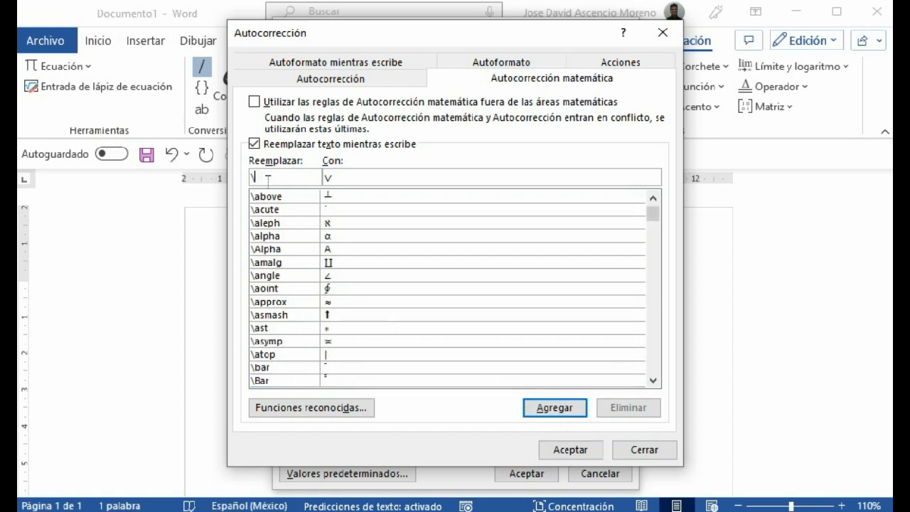
pyautogui.write('wedge')
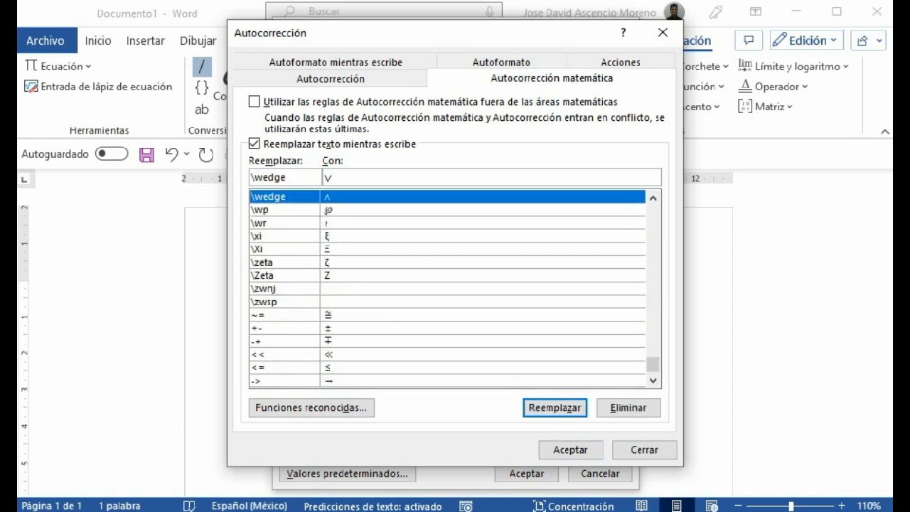
pyautogui.click(341, 210)
pyautogui.click(342, 197)
# Step: Change the loaded ∧ symbol's code to \y, add it as a new entry and accept the equation settings
pyautogui.click(304, 182)
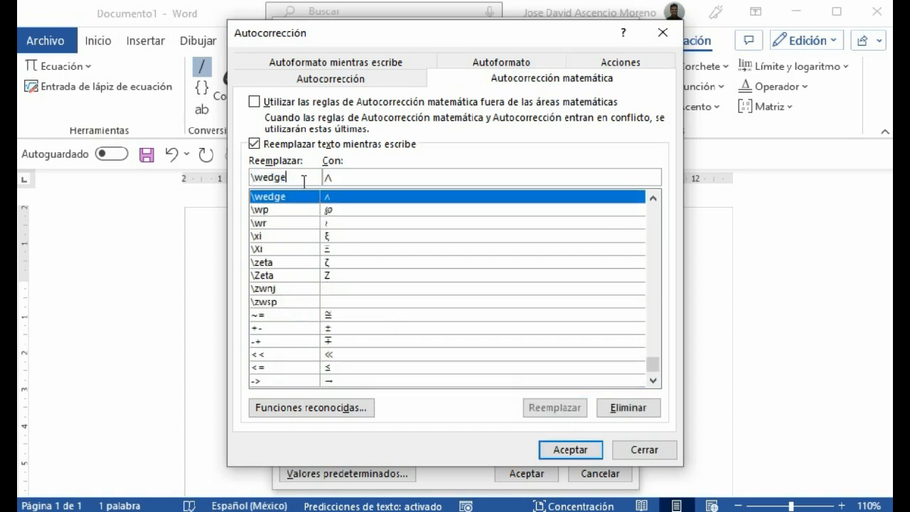
pyautogui.press('BackSpace')
pyautogui.press('BackSpace')
pyautogui.press('BackSpace')
pyautogui.press('BackSpace')
pyautogui.press('BackSpace')
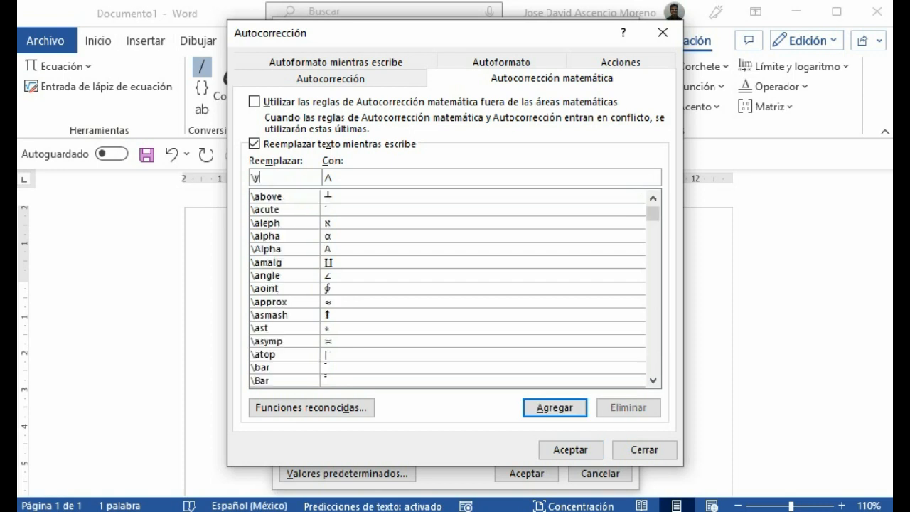
pyautogui.click(555, 407)
pyautogui.click(571, 450)
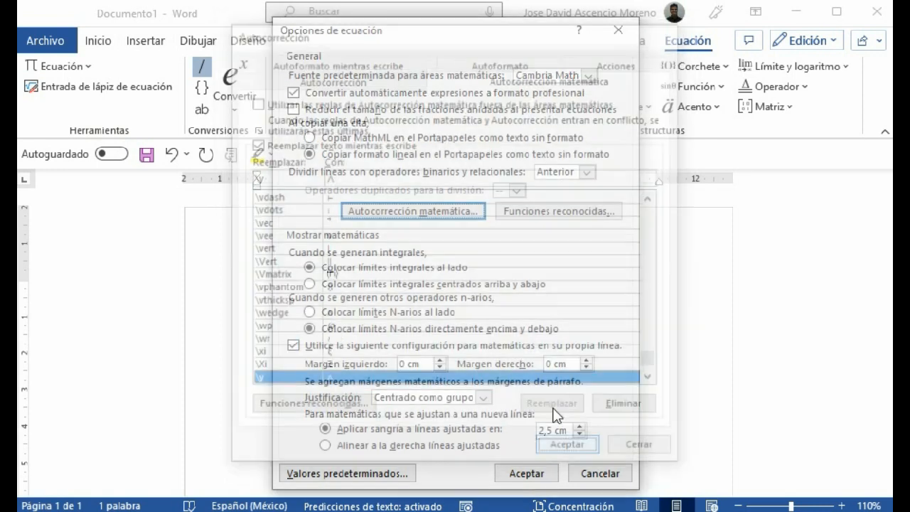
pyautogui.click(526, 473)
# Step: Test the custom codes \o and \y in the existing equation to insert ∨ and ∧ after ℝℝ
pyautogui.click(511, 302)
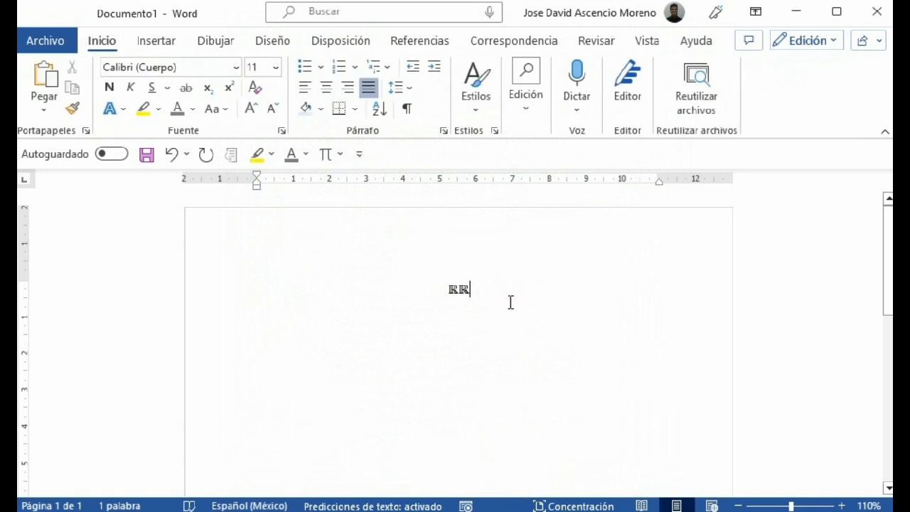
pyautogui.press('Left')
pyautogui.write('\\o')
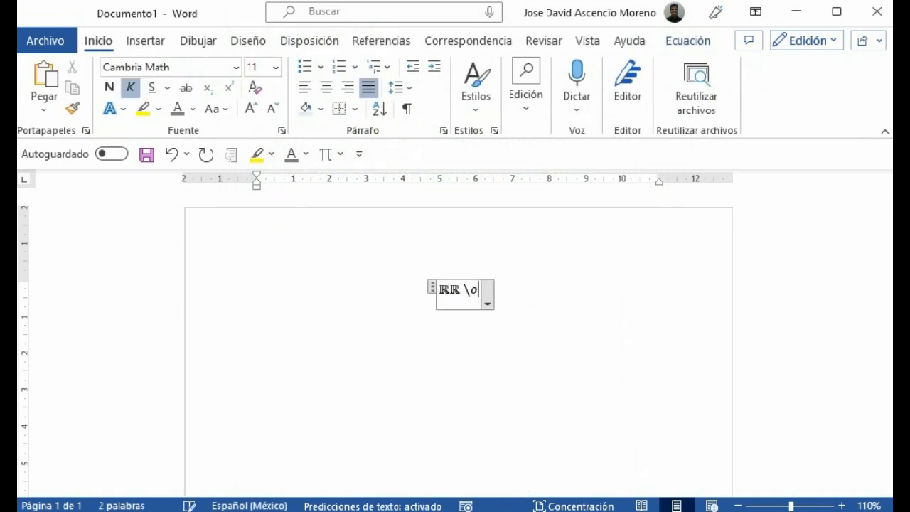
pyautogui.press('BackSpace')
pyautogui.write('v\\y')
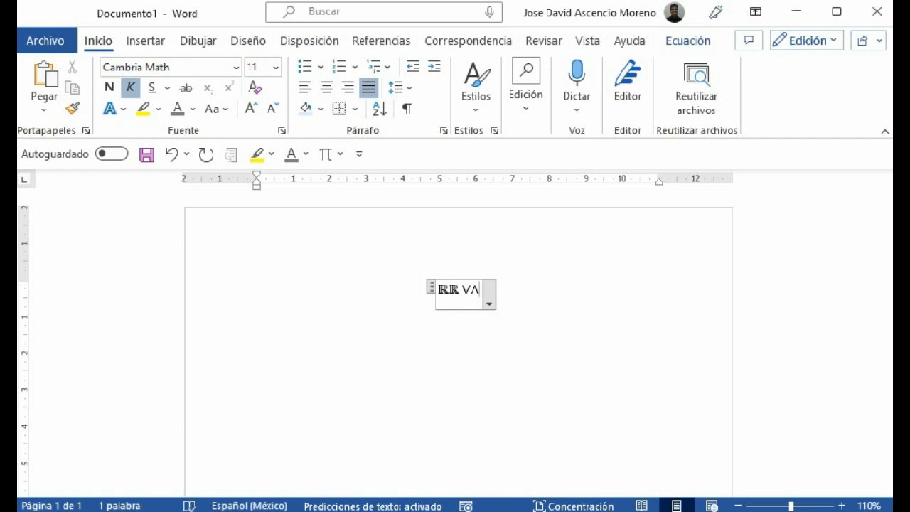
# Step: Delete the whole test equation from the document
pyautogui.click(581, 282)
pyautogui.moveTo(617, 286); pyautogui.dragTo(349, 273)
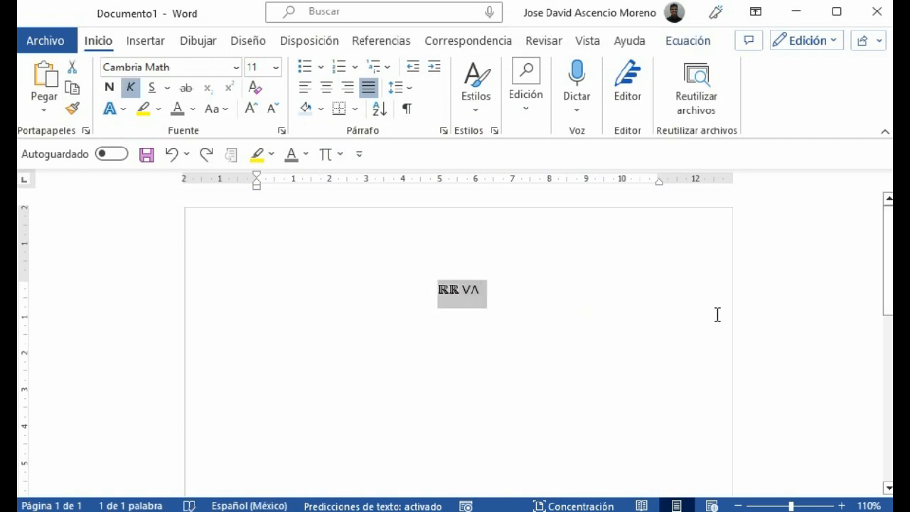
pyautogui.press('Delete')
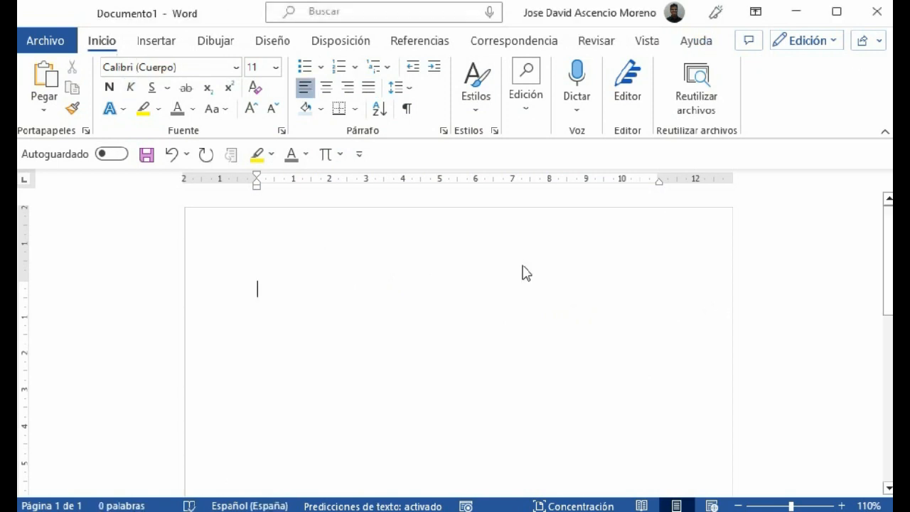
# Step: Insert a new equation and enter the function name arctan so that it converts to a recognized function
pyautogui.click(325, 158)
pyautogui.write('a')
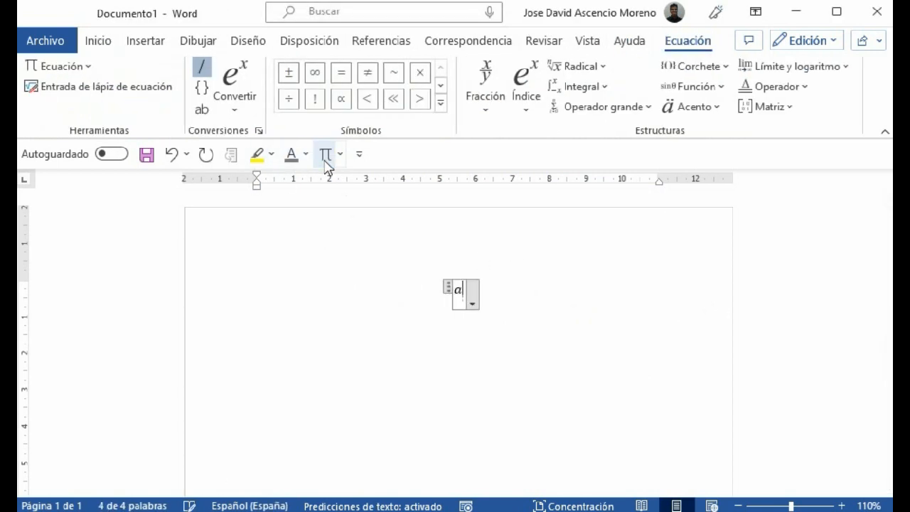
pyautogui.write('rctan')
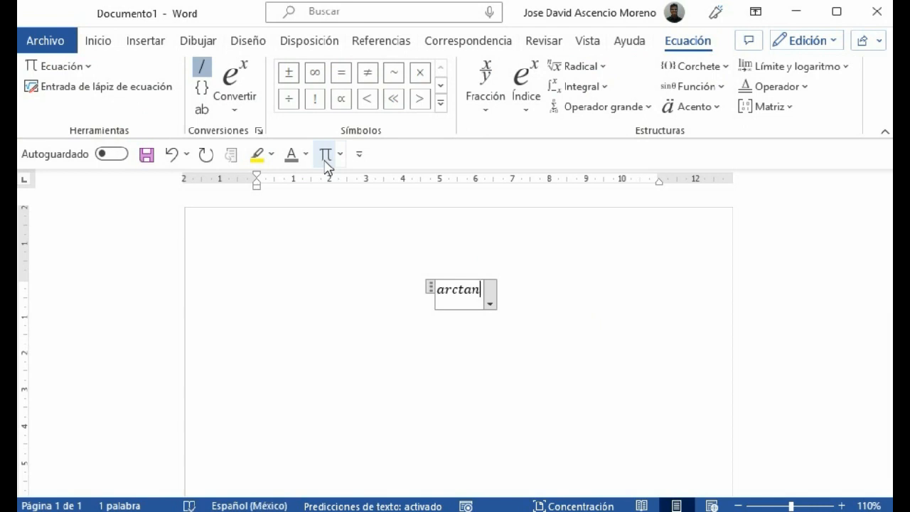
pyautogui.press('space')
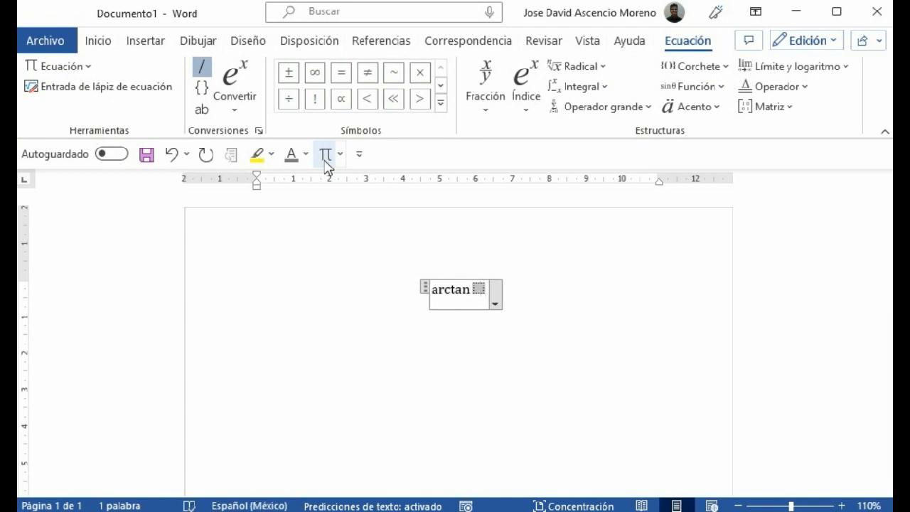
# Step: Highlight the arctan function name to examine its non-italic formatting, and return to its argument placeholder
pyautogui.press('Left')
pyautogui.hotkey('shift', 'Left')
pyautogui.hotkey('shift', 'Left')
pyautogui.hotkey('shift', 'Left')
pyautogui.hotkey('shift', 'Left')
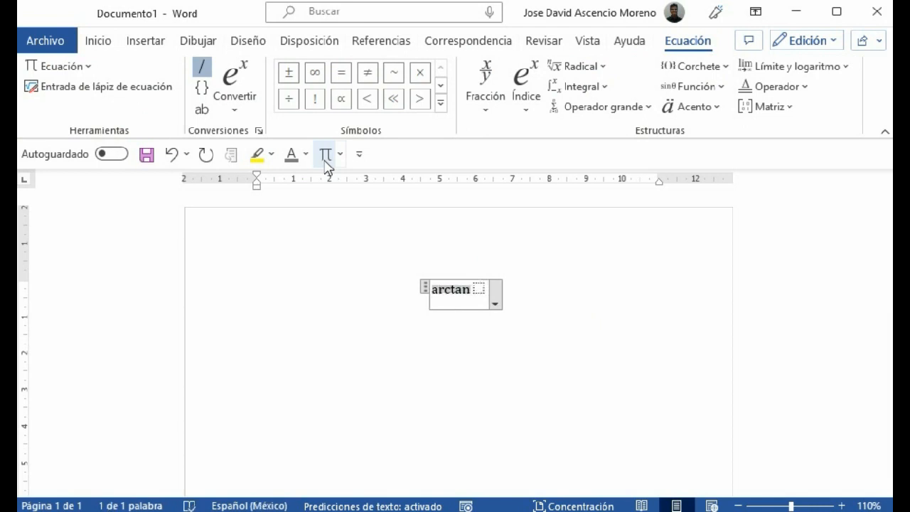
pyautogui.hotkey('shift', 'Right')
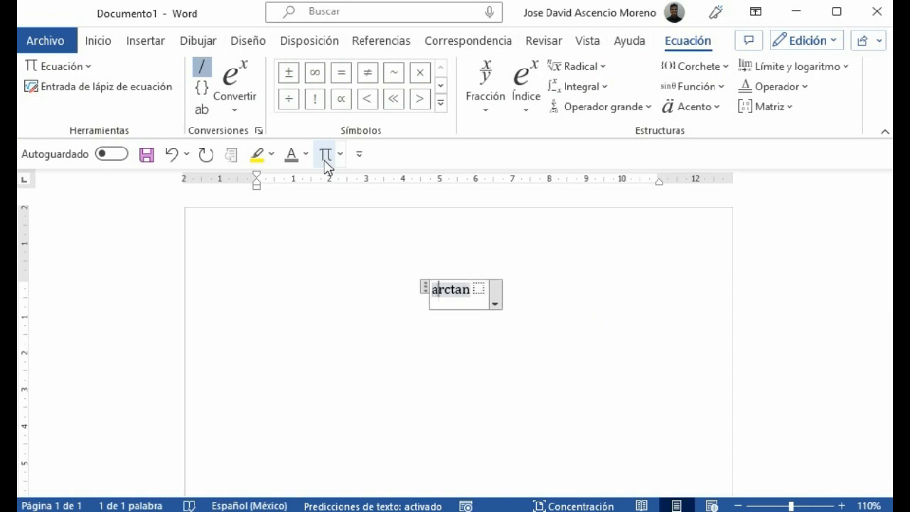
pyautogui.press('Right')
# Step: Fill the arctan argument with x in parentheses, giving arctan(x)
pyautogui.write('x')
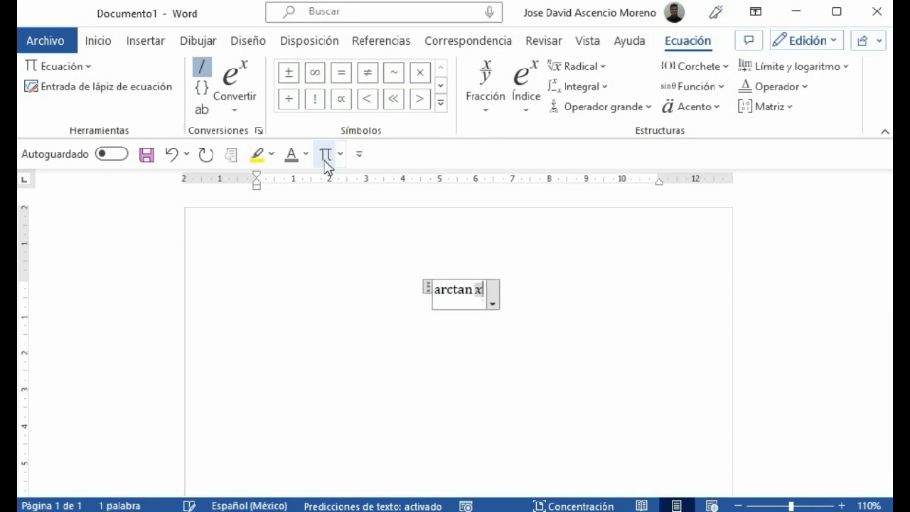
pyautogui.press('BackSpace')
pyautogui.write('()')
pyautogui.press('Left')
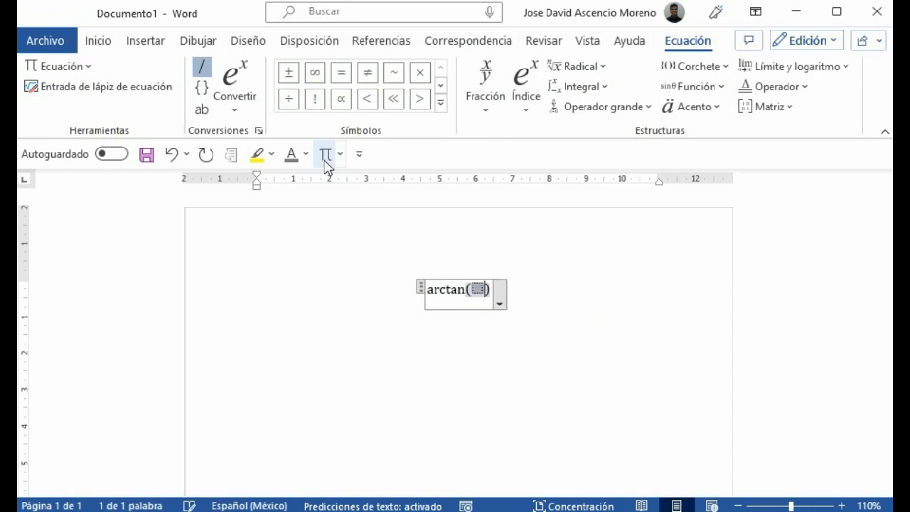
pyautogui.write('x')
pyautogui.press('Right')
# Step: Delete the arctan(x) equation and write cos(x) in a new equation
pyautogui.hotkey('ctrl', 'a')
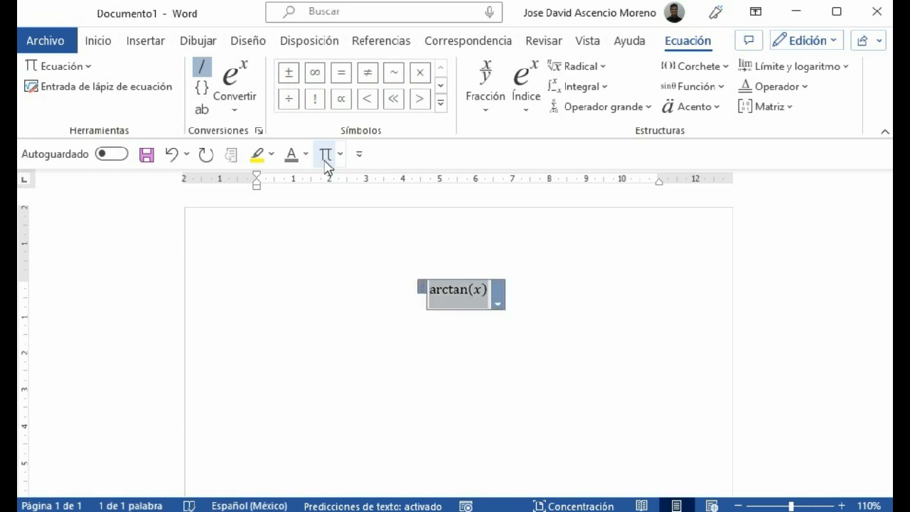
pyautogui.press('BackSpace')
pyautogui.click(326, 155)
pyautogui.write('cos')
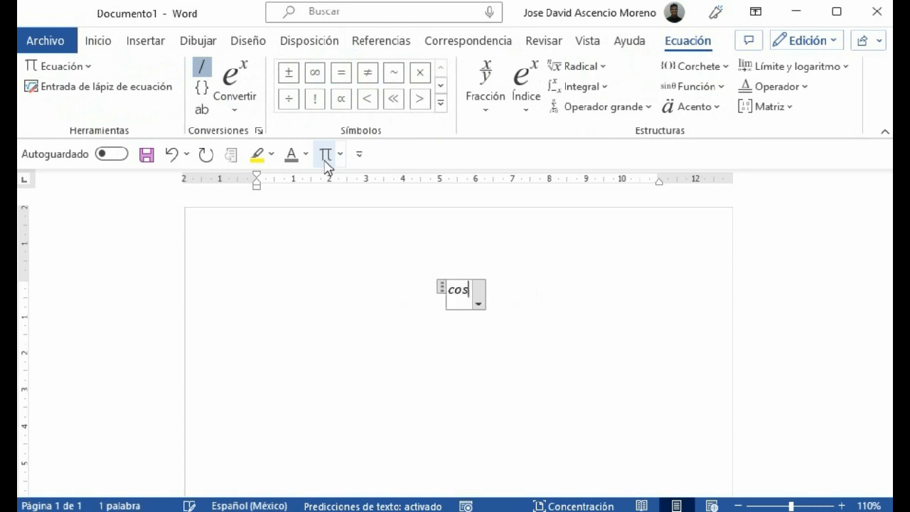
pyautogui.write('()')
pyautogui.press('Left')
pyautogui.write('x')
pyautogui.press('Right')
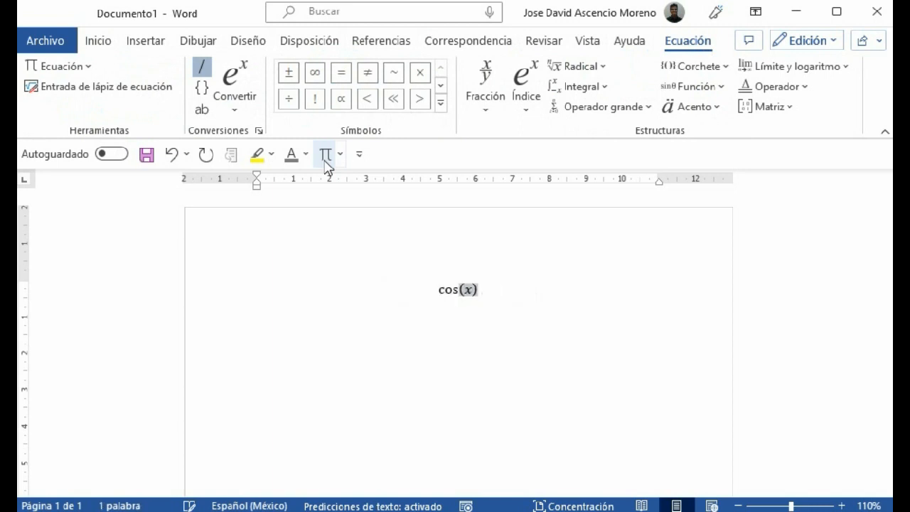
# Step: Replace the cos(x) equation content with sen(x)
pyautogui.hotkey('ctrl', 'a')
pyautogui.write('sen()')
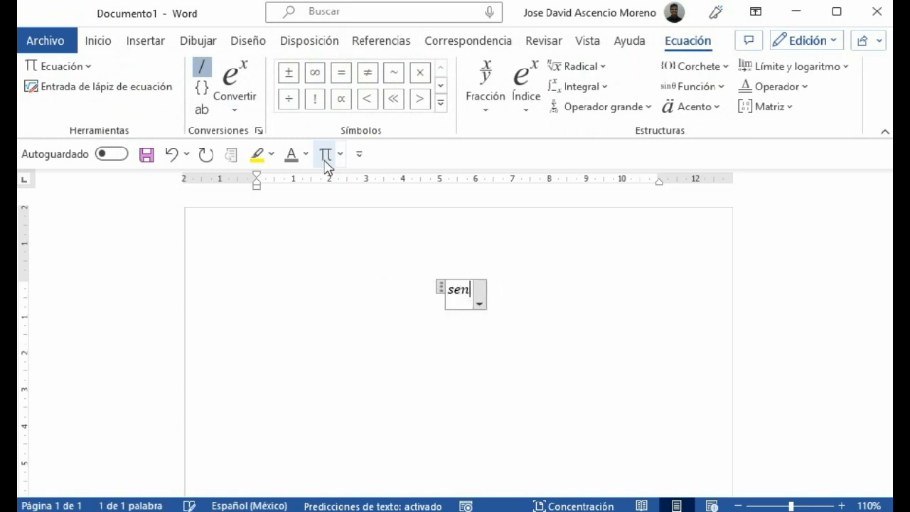
pyautogui.press('Left')
pyautogui.write('x')
# Step: Replace sen(x) in the equation with sin(x)
pyautogui.hotkey('shift', 'Left')
pyautogui.hotkey('shift', 'Left')
pyautogui.hotkey('shift', 'Left')
pyautogui.hotkey('shift', 'Left')
pyautogui.hotkey('shift', 'Left')
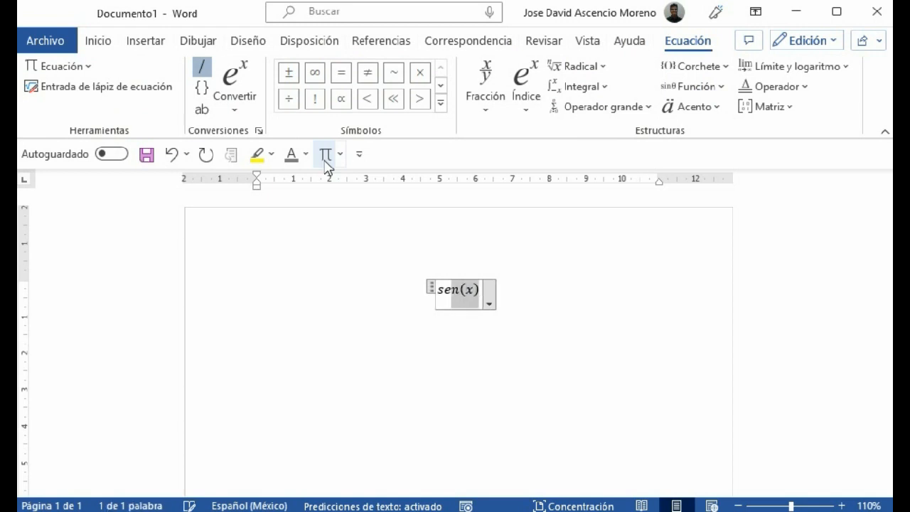
pyautogui.press('BackSpace')
pyautogui.write('sin(x)')
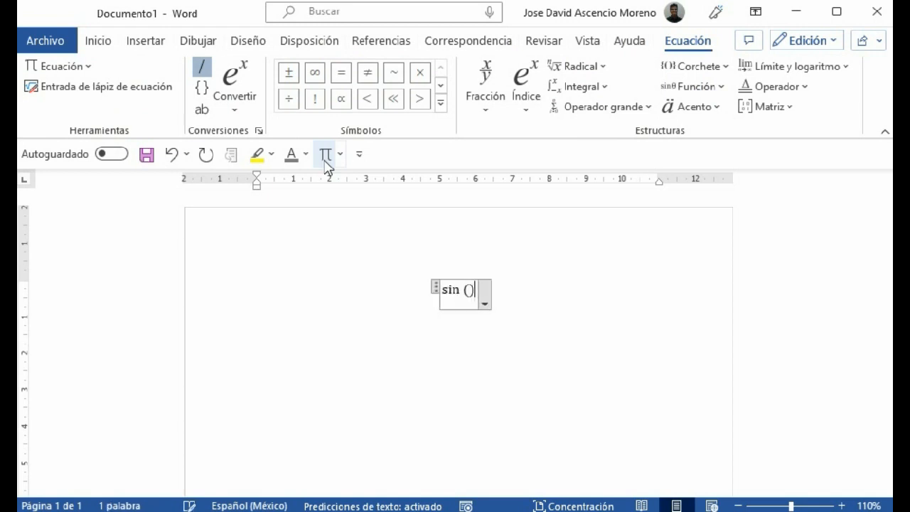
pyautogui.press('Left')
pyautogui.write('x')
# Step: Delete the sin(x) equation and insert a new blank equation
pyautogui.hotkey('ctrl', 'a')
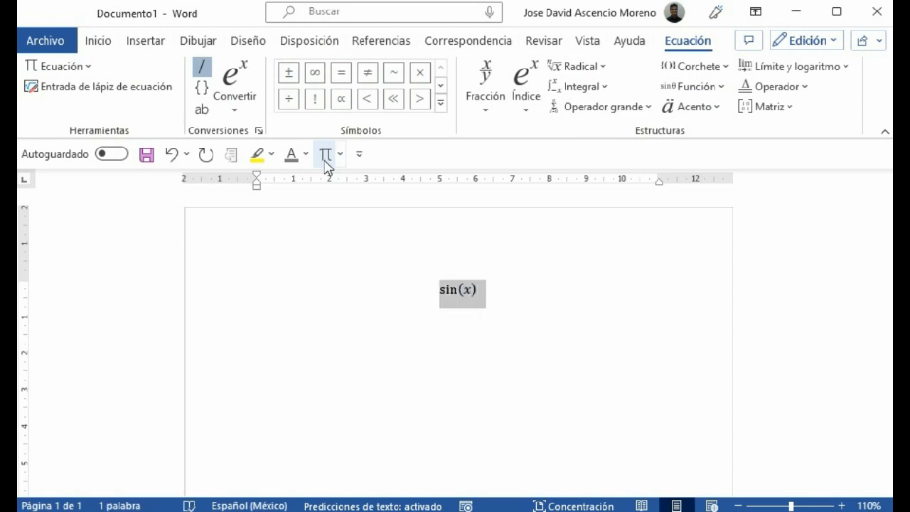
pyautogui.press('BackSpace')
pyautogui.click(326, 154)
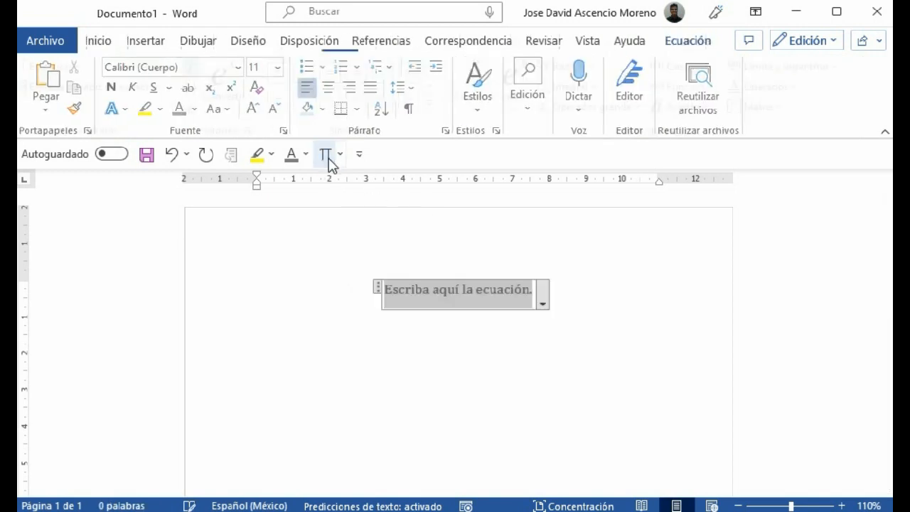
# Step: Open the recognized math functions in the equation options and delete arcsin from the list
pyautogui.click(259, 131)
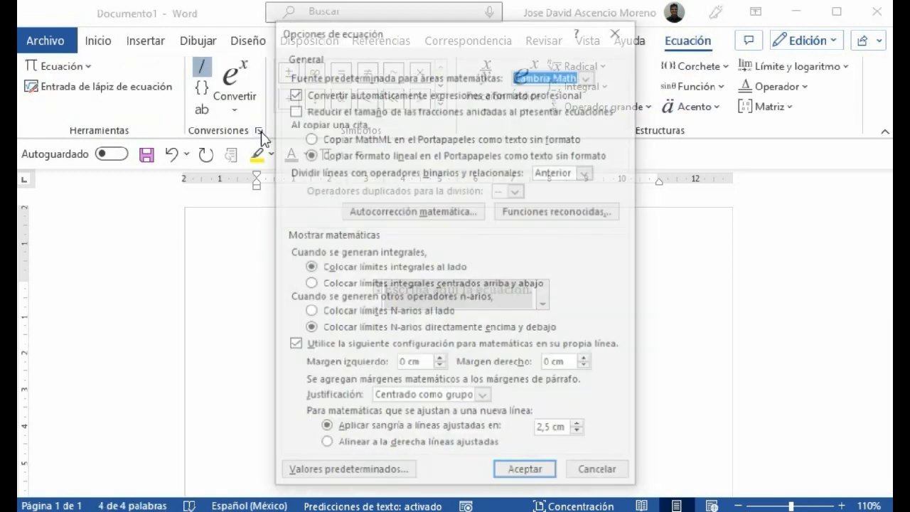
pyautogui.click(578, 213)
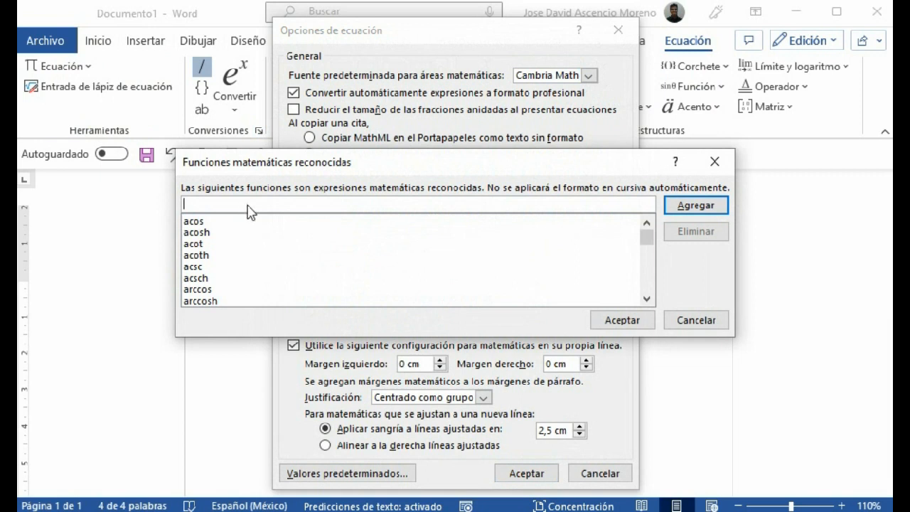
pyautogui.scroll(-4, 341, 244)
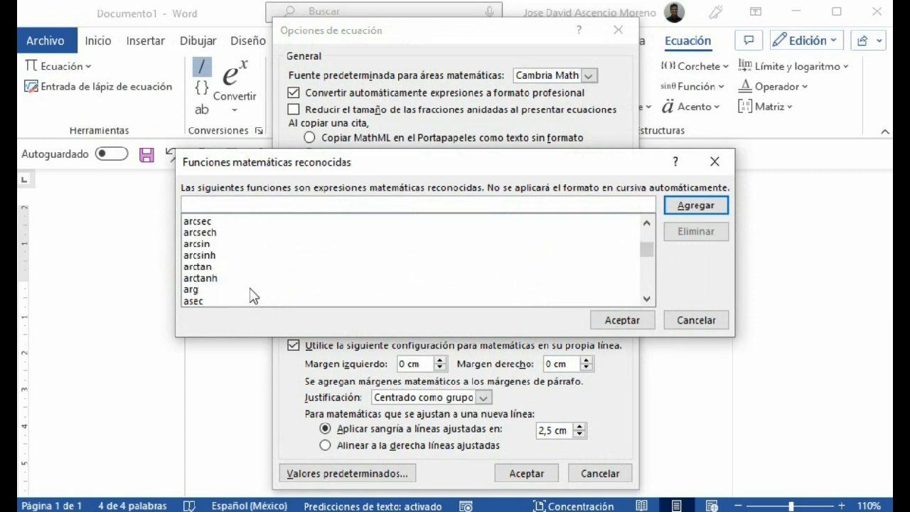
pyautogui.click(201, 244)
pyautogui.click(693, 235)
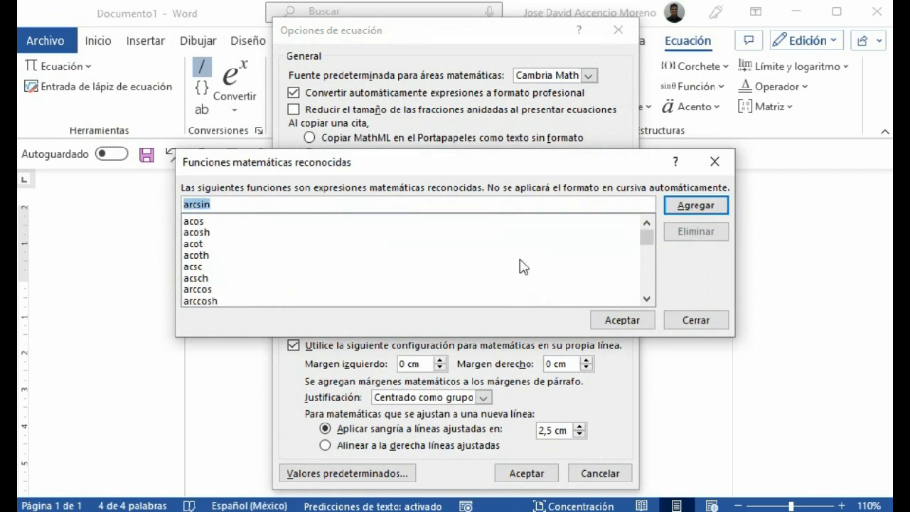
# Step: Delete the arcsinh entry from the recognized math functions list
pyautogui.scroll(-4, 217, 256)
pyautogui.click(223, 255)
pyautogui.click(213, 244)
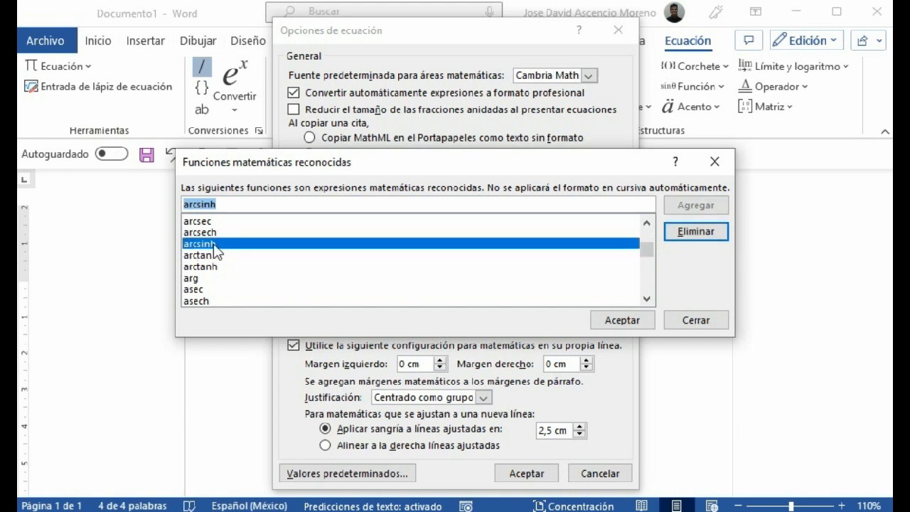
pyautogui.click(699, 234)
# Step: Look up and delete the sin and sinh entries from the recognized math functions list
pyautogui.scroll(-4, 288, 249)
pyautogui.scroll(-8, 289, 250)
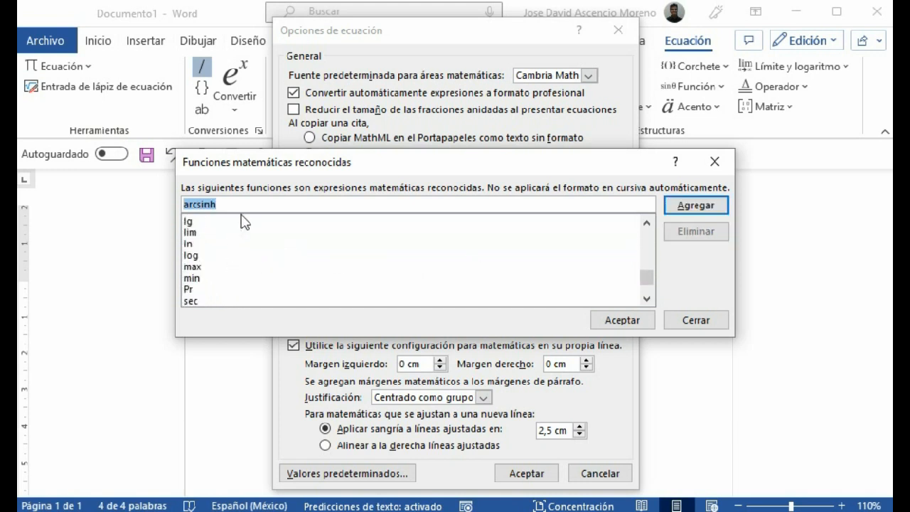
pyautogui.moveTo(255, 205); pyautogui.dragTo(106, 207)
pyautogui.write('sin')
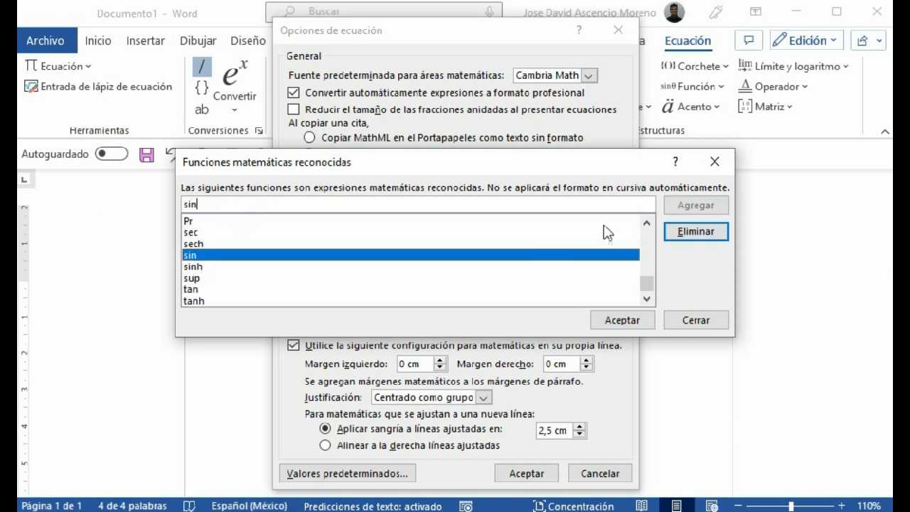
pyautogui.click(672, 235)
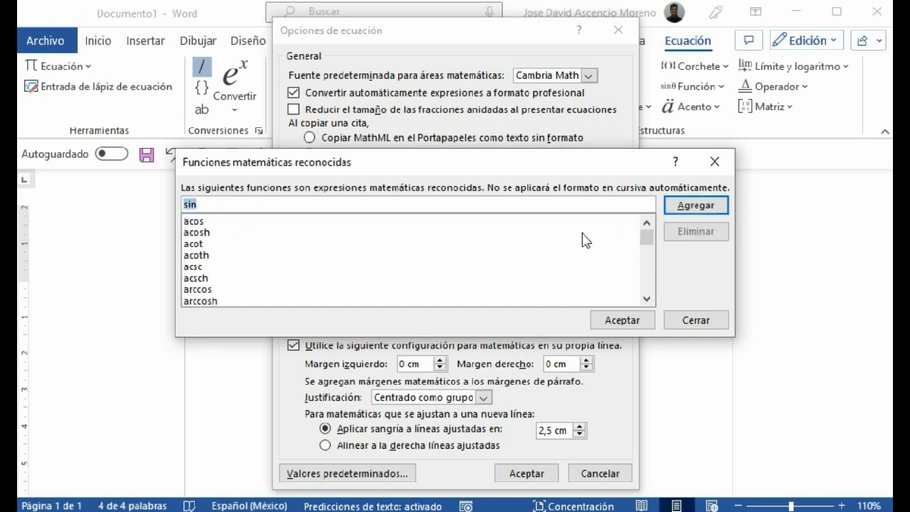
pyautogui.write('h')
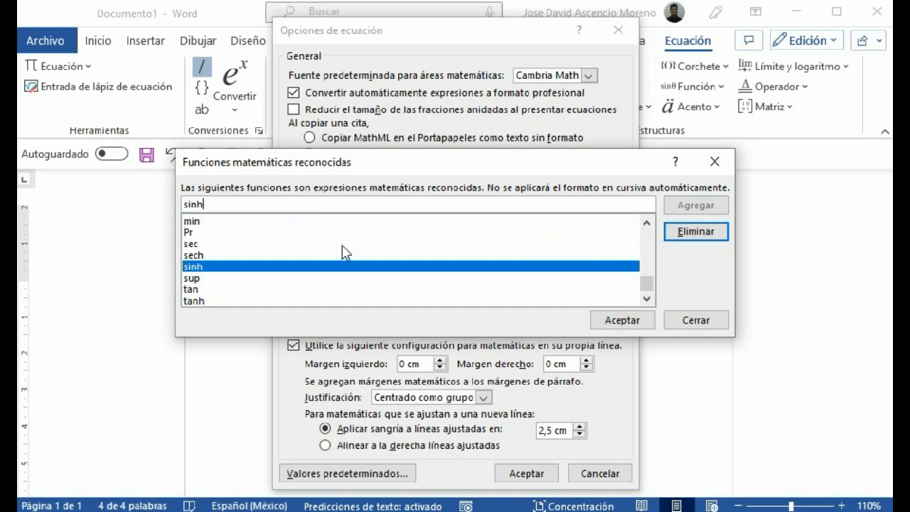
pyautogui.click(679, 231)
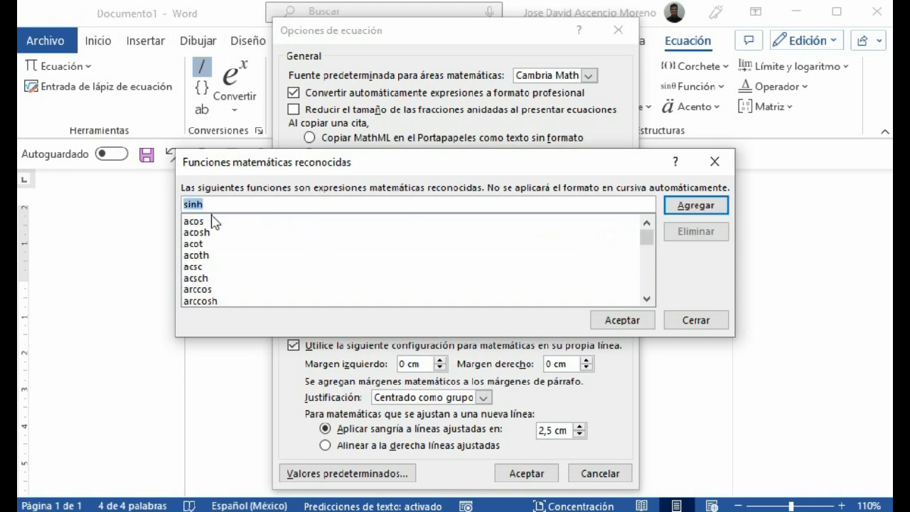
# Step: Add sen and senh to the list of recognized math functions
pyautogui.moveTo(231, 207); pyautogui.dragTo(123, 206)
pyautogui.write('se')
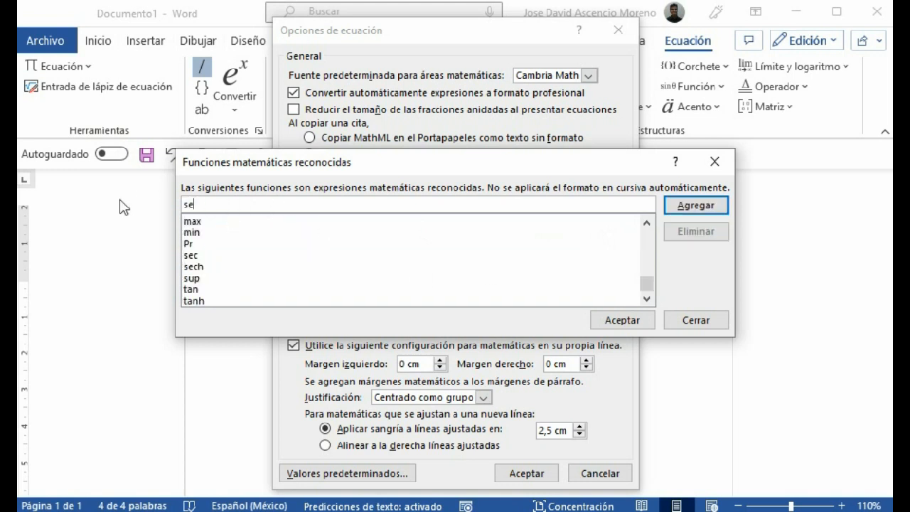
pyautogui.write('n')
pyautogui.click(695, 205)
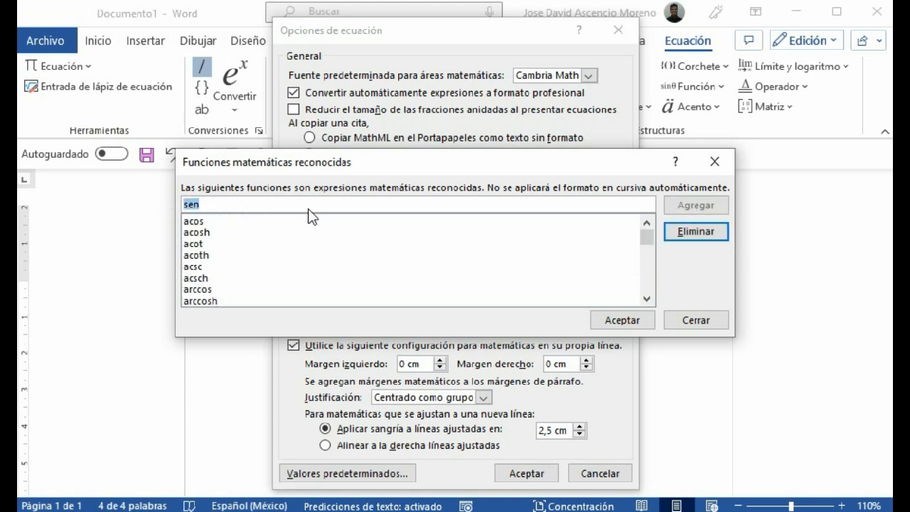
pyautogui.write('h')
pyautogui.click(683, 204)
# Step: Add arcsen and arcsenh to the recognized math functions and accept the equation options
pyautogui.click(558, 206)
pyautogui.press('Home')
pyautogui.write('ar')
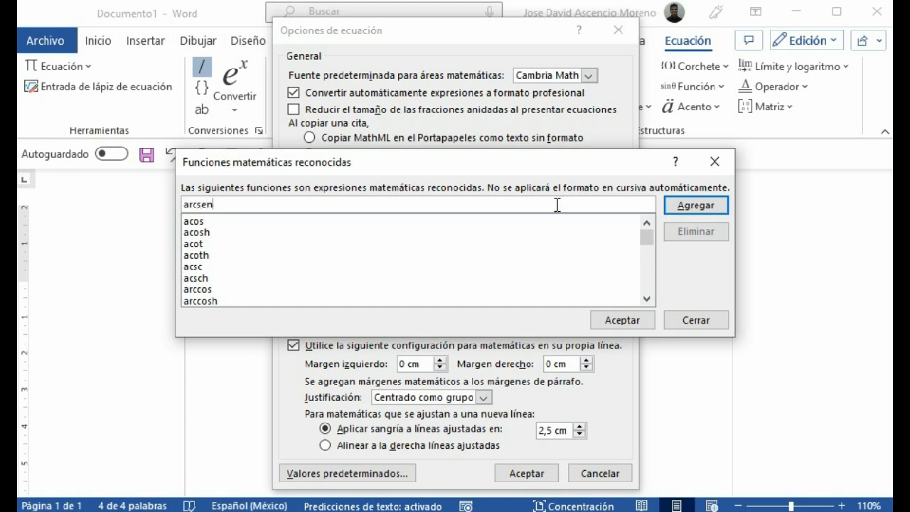
pyautogui.click(696, 206)
pyautogui.click(294, 206)
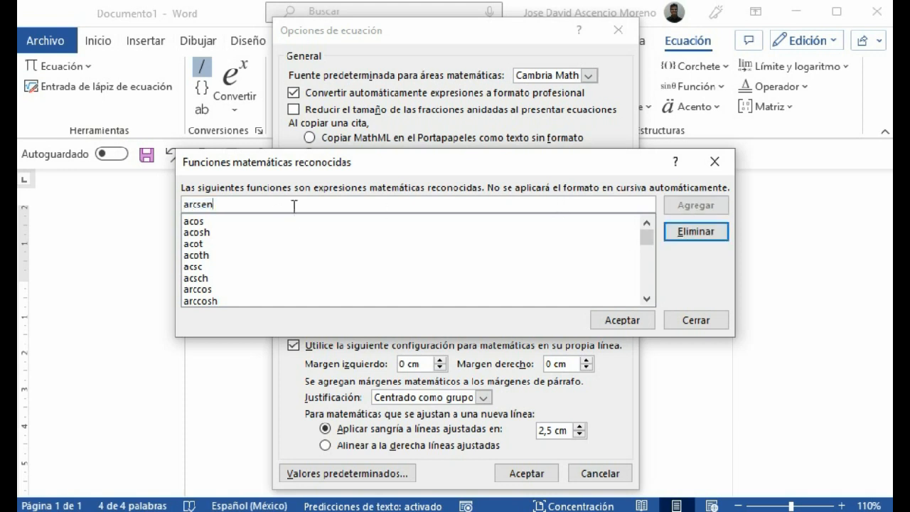
pyautogui.write('h')
pyautogui.click(694, 204)
pyautogui.click(609, 316)
pyautogui.click(524, 472)
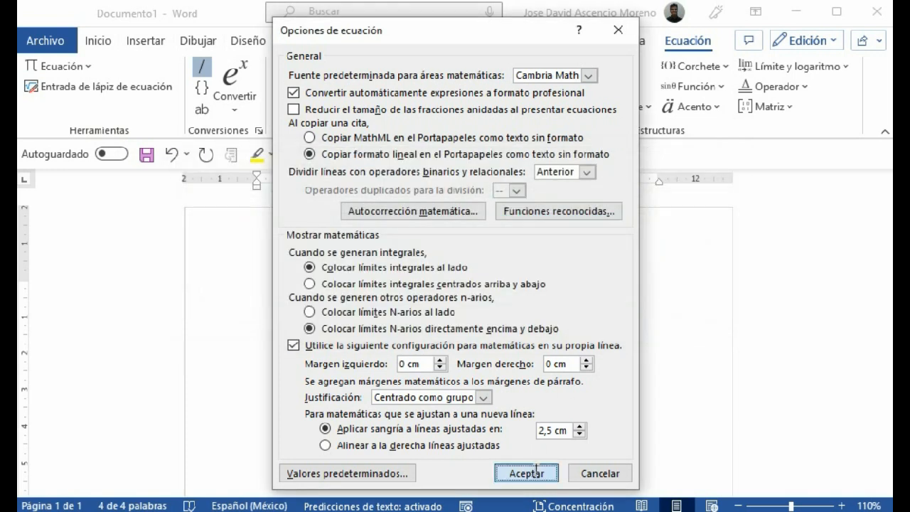
# Step: Write sen(x) in the blank equation and leave the equation
pyautogui.write('sen')
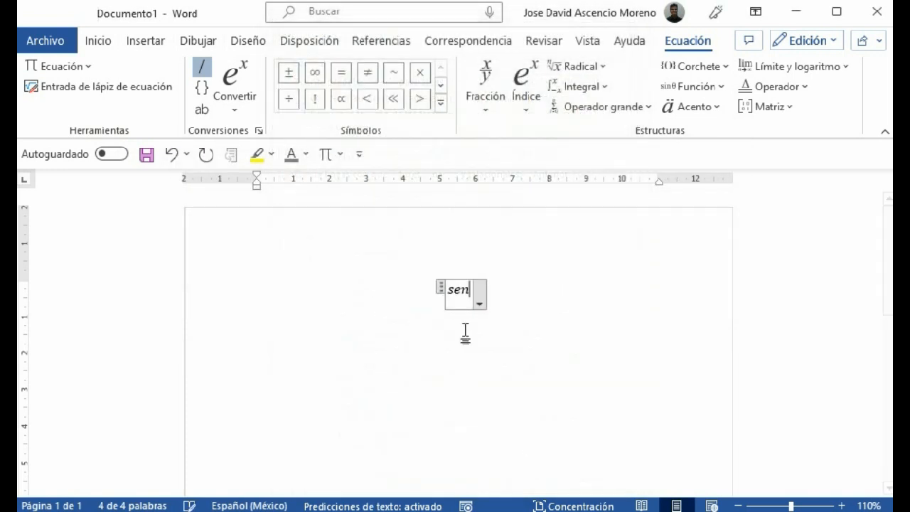
pyautogui.write('()x')
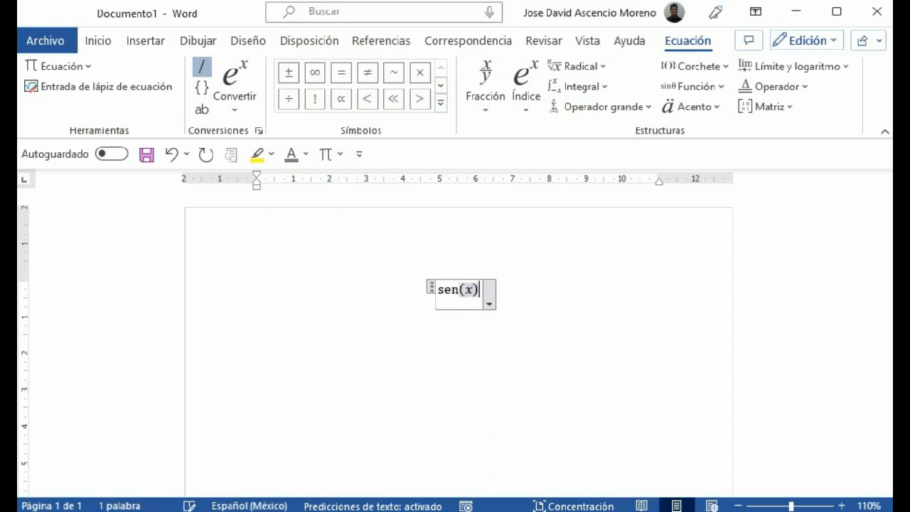
pyautogui.click(396, 294)
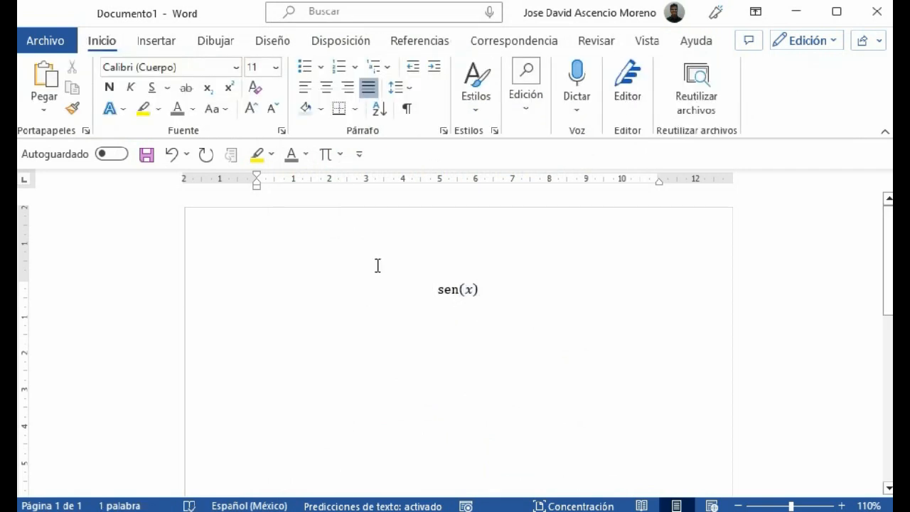
# Step: Delete the sen(x) equation and insert a new blank equation in its place
pyautogui.click(383, 294)
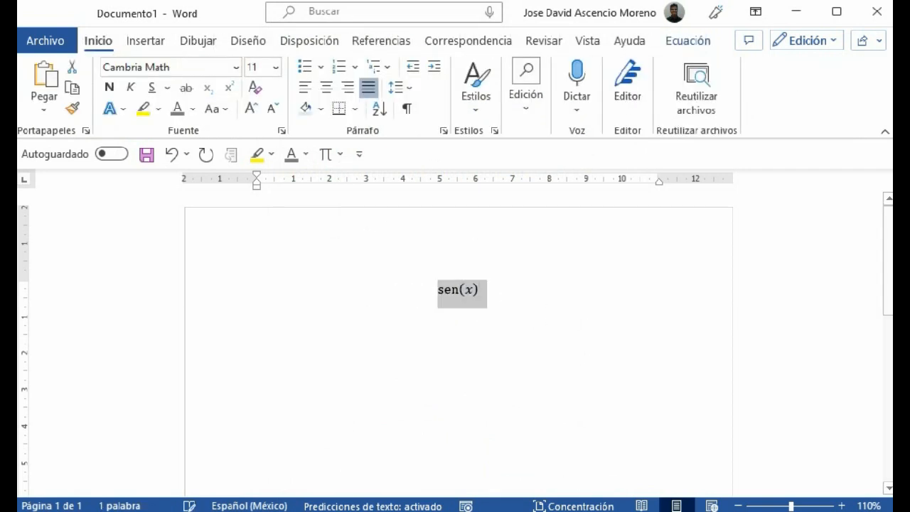
pyautogui.press('Delete')
pyautogui.click(484, 266)
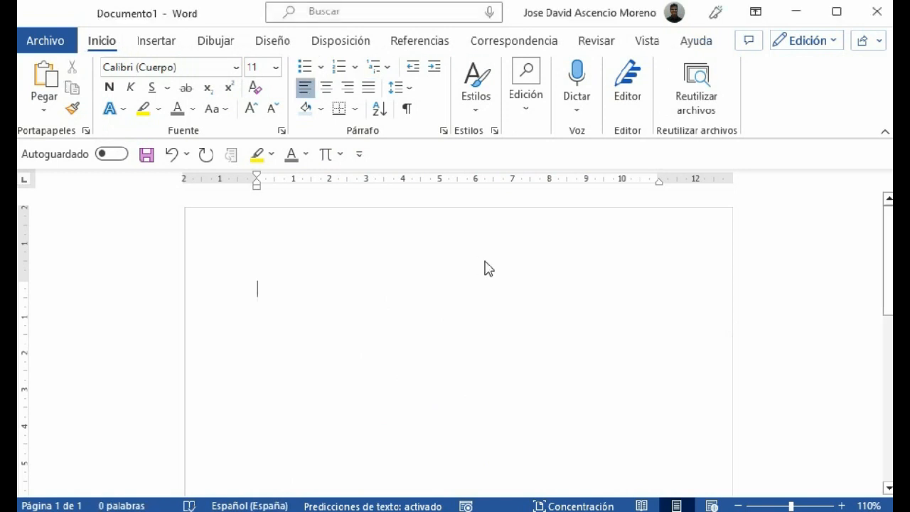
pyautogui.click(322, 157)
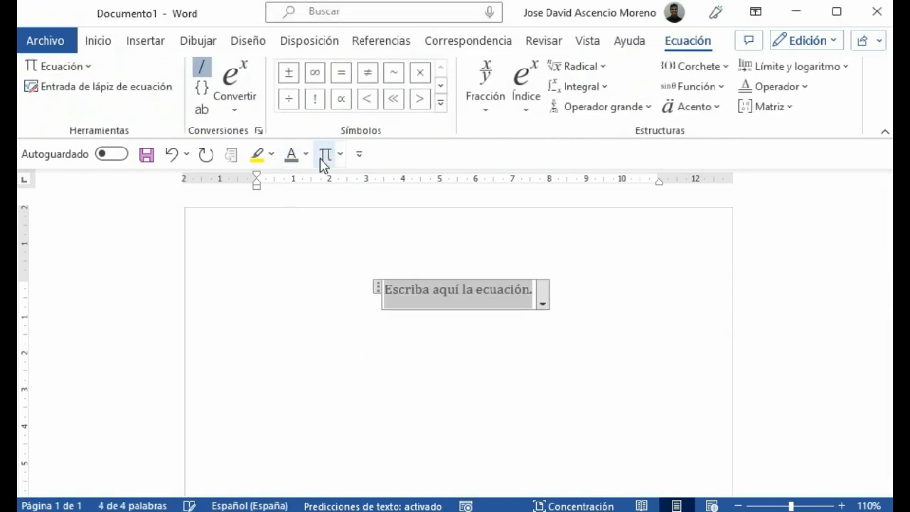
# Step: Enter the code \limit in the equation and convert the expanded limit expression to Professional format
pyautogui.write('\\limit')
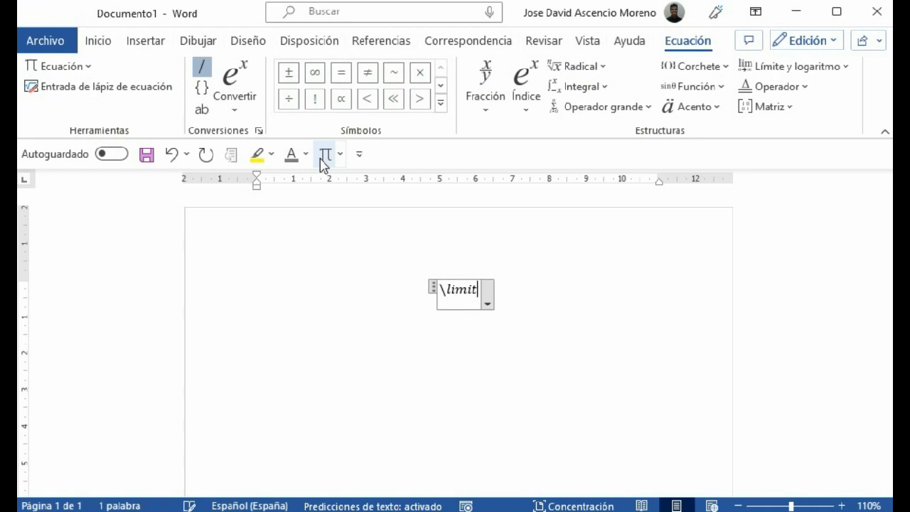
pyautogui.press('space')
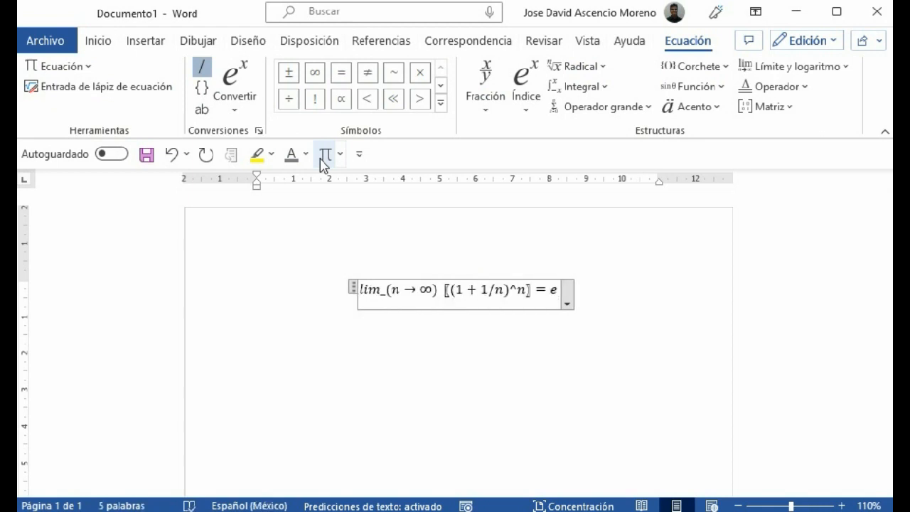
pyautogui.click(567, 303)
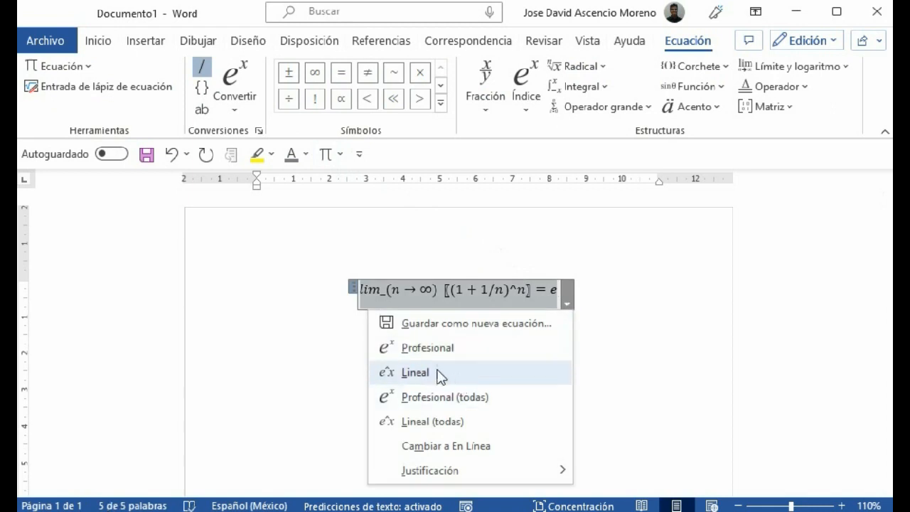
pyautogui.click(421, 350)
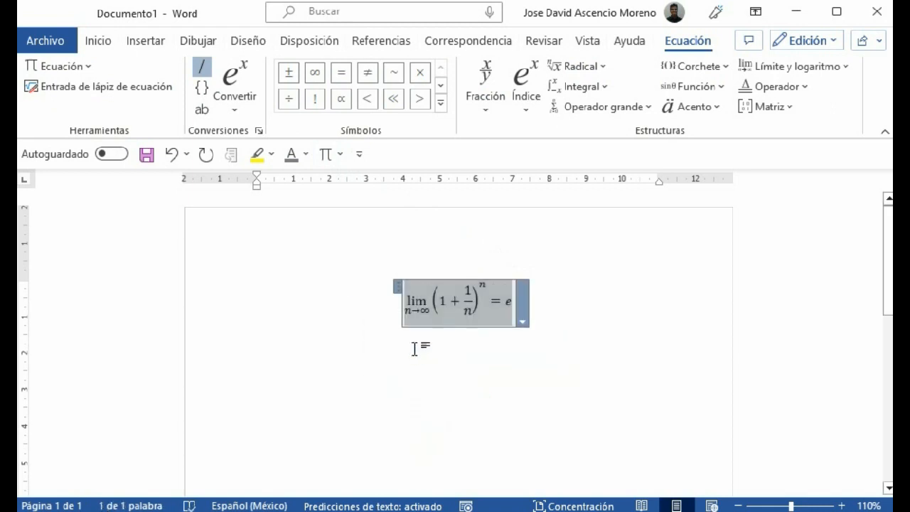
# Step: Overwrite the limit equation with the code \limit and convert the whole expression to Professional format with the conversion shortcut
pyautogui.write('\\lim')
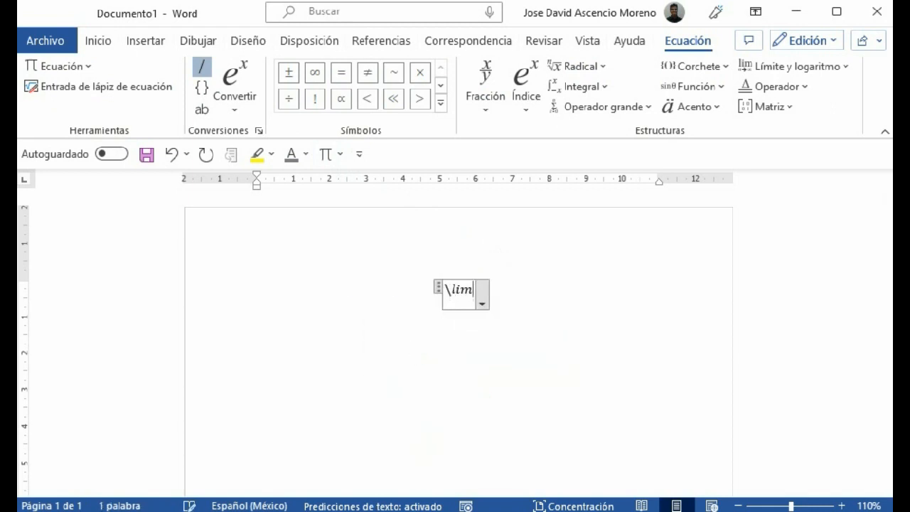
pyautogui.write('it')
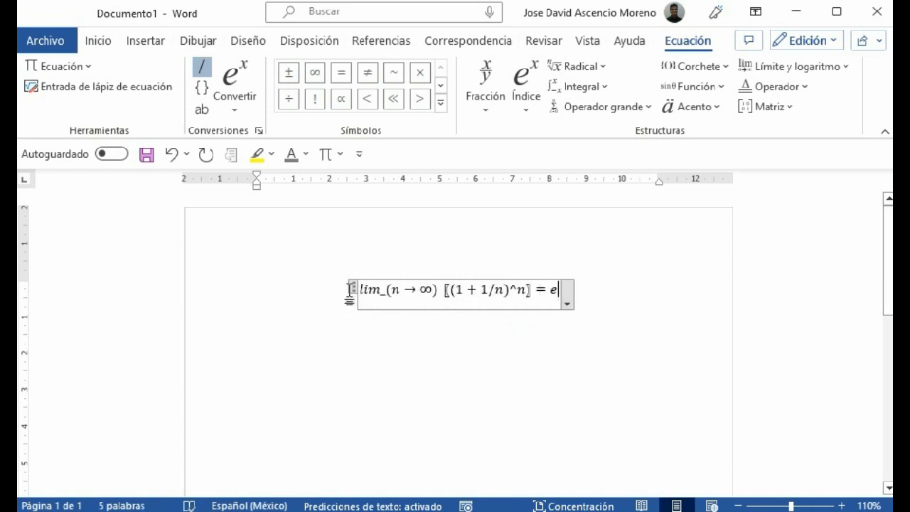
pyautogui.click(354, 288)
pyautogui.click(354, 289)
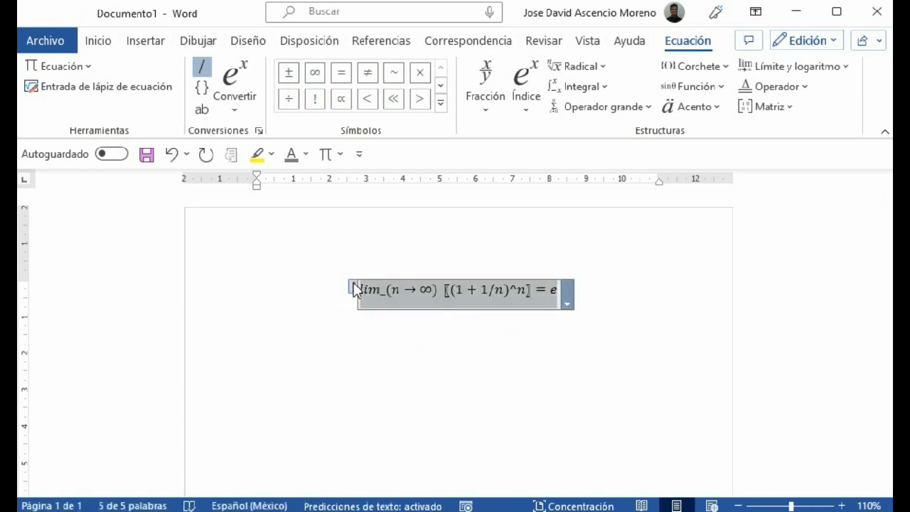
pyautogui.hotkey('ctrl', '=')
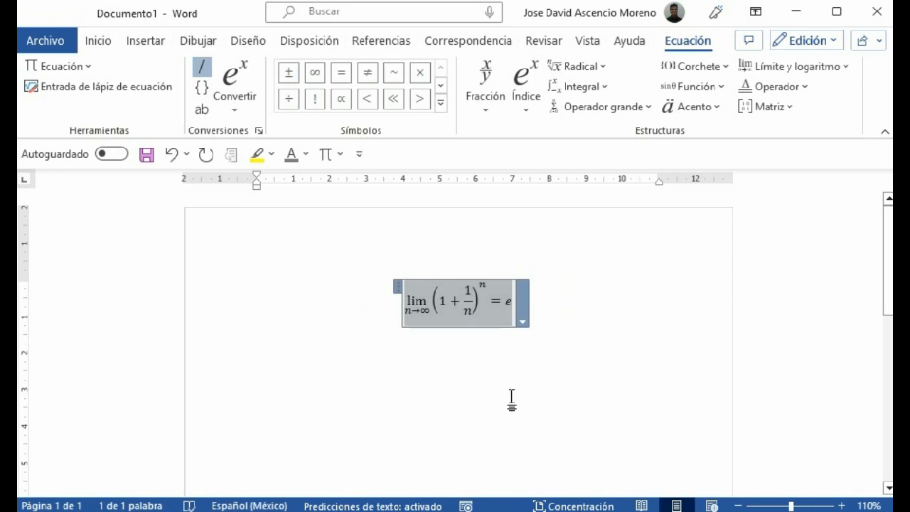
# Step: Delete the limit equation and write the definite integral of f(x)dx from a to b in a new equation using \int
pyautogui.press('Delete')
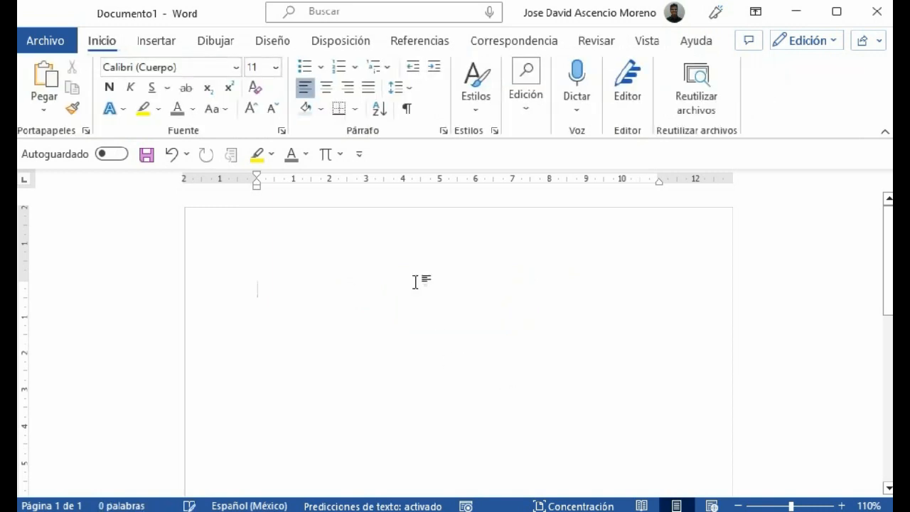
pyautogui.click(331, 160)
pyautogui.write('\\in')
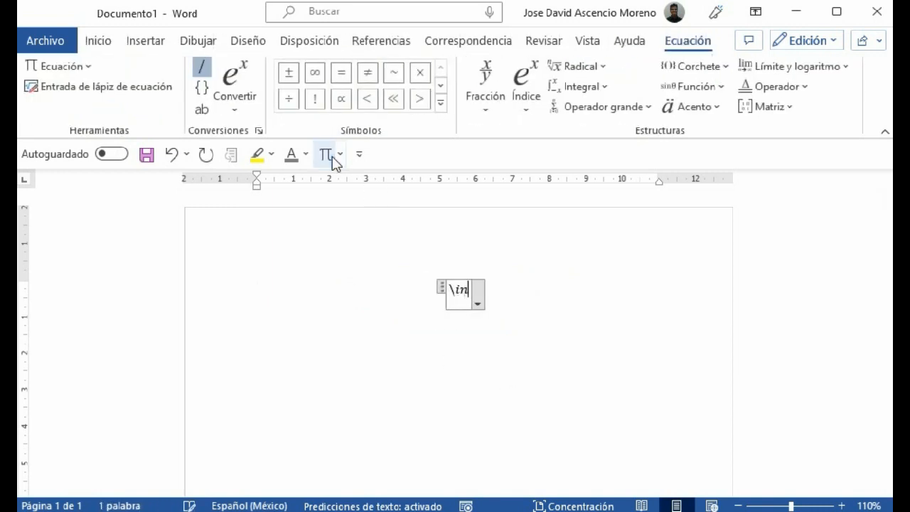
pyautogui.write('t _a')
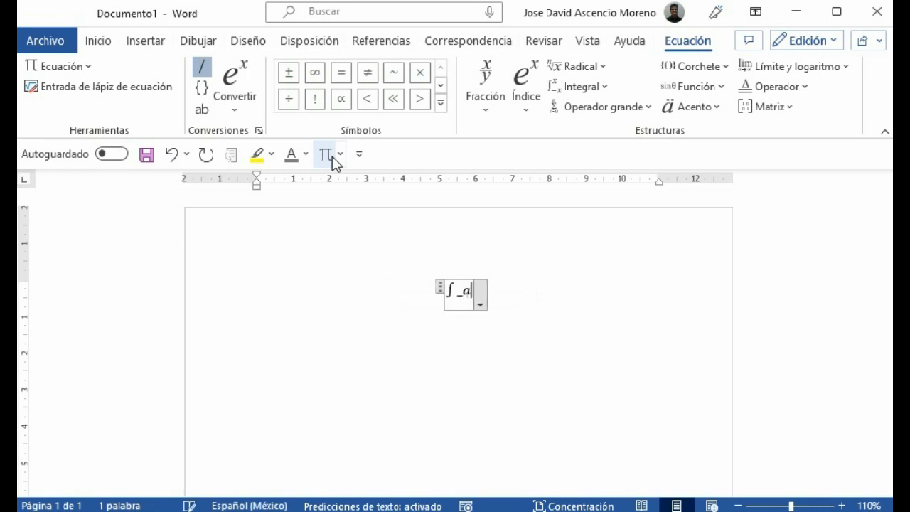
pyautogui.write('^b f(x)dx')
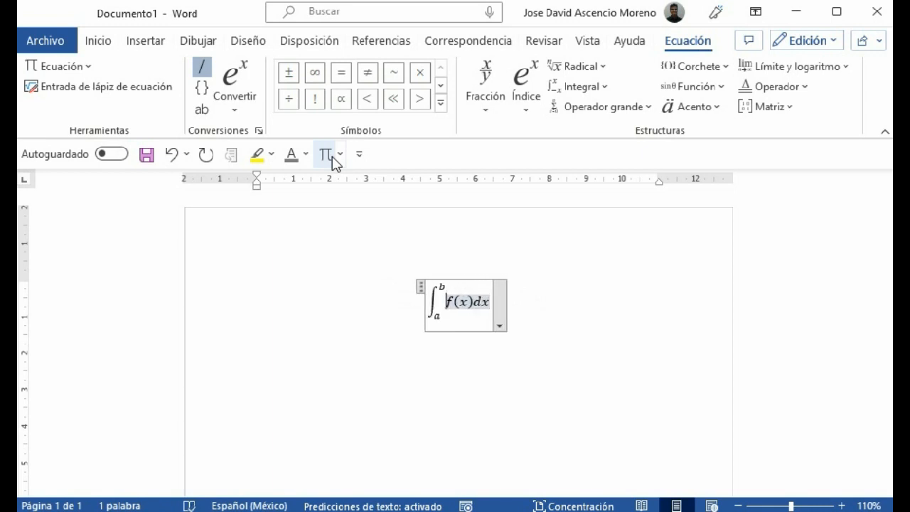
# Step: Define the Math AutoCorrect code \intd for the definite integral of f(x)dx from a to b and accept the equation options
pyautogui.press('Left')
pyautogui.hotkey('ctrl', 'a')
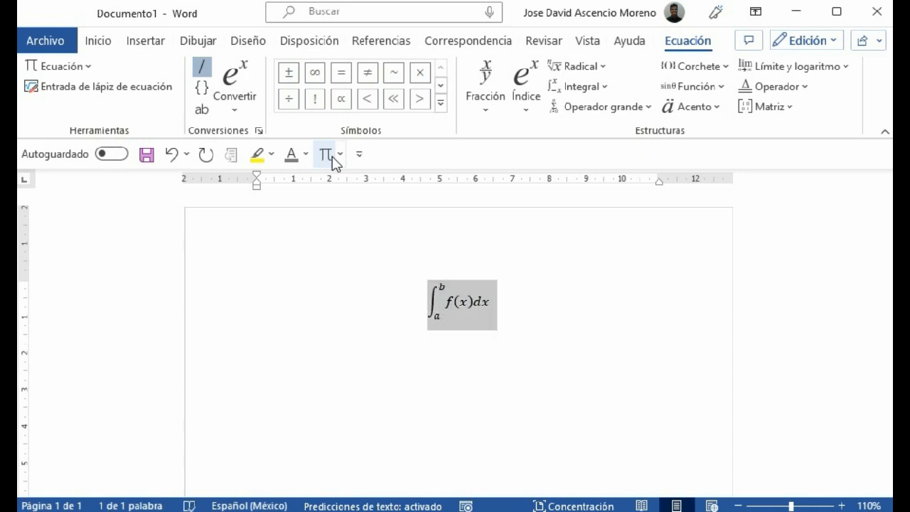
pyautogui.click(332, 157)
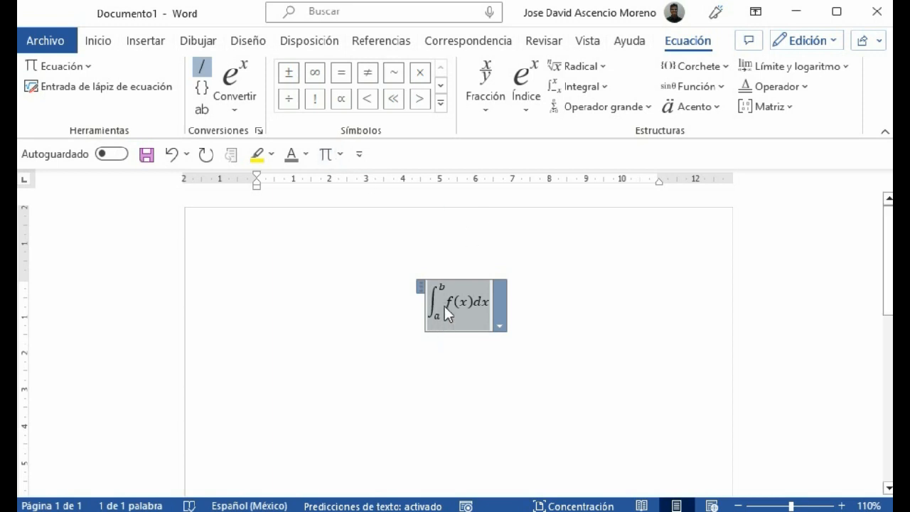
pyautogui.click(261, 133)
pyautogui.click(419, 214)
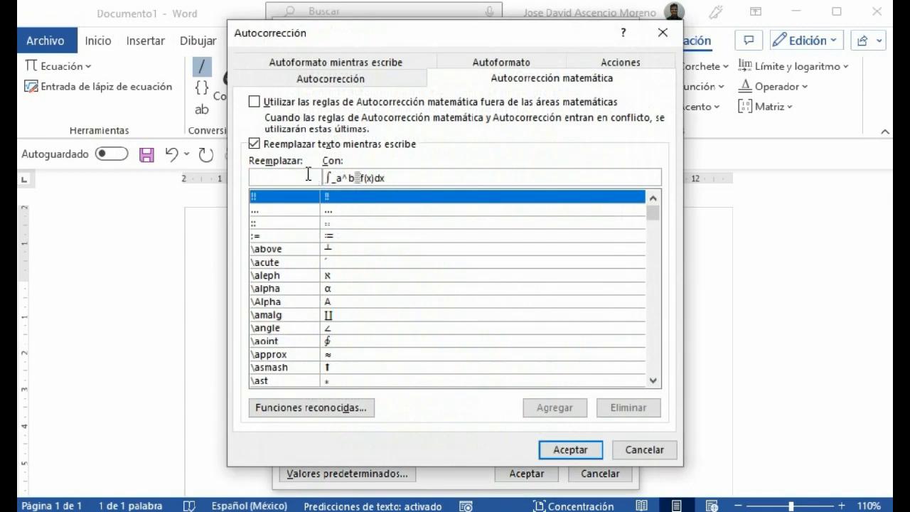
pyautogui.moveTo(419, 178); pyautogui.dragTo(325, 178)
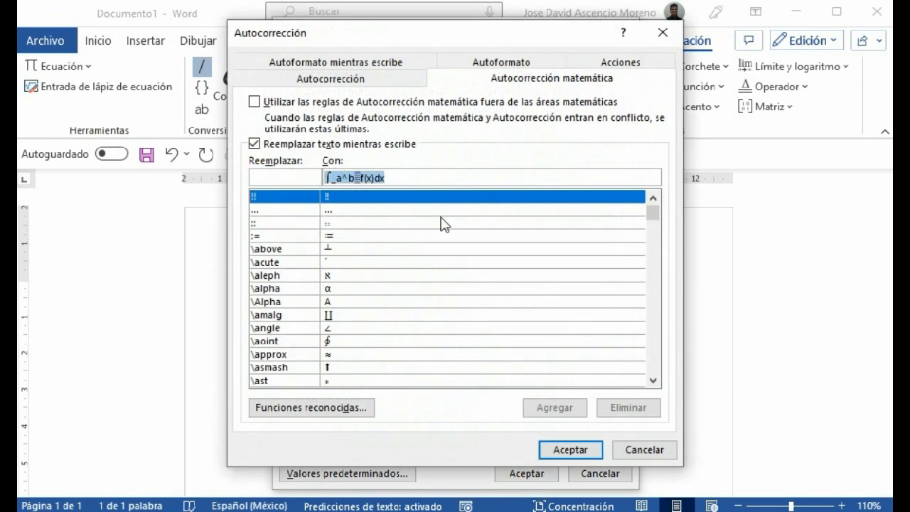
pyautogui.click(303, 182)
pyautogui.write('\\')
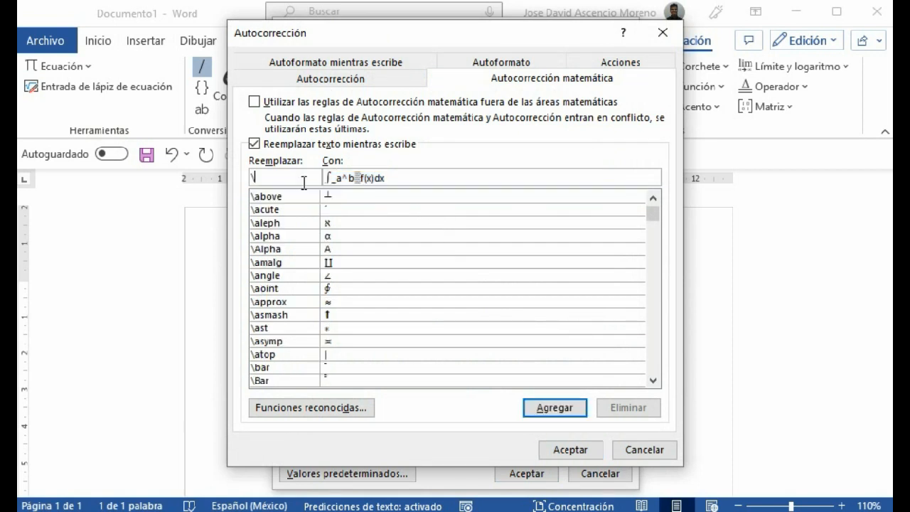
pyautogui.write('intd')
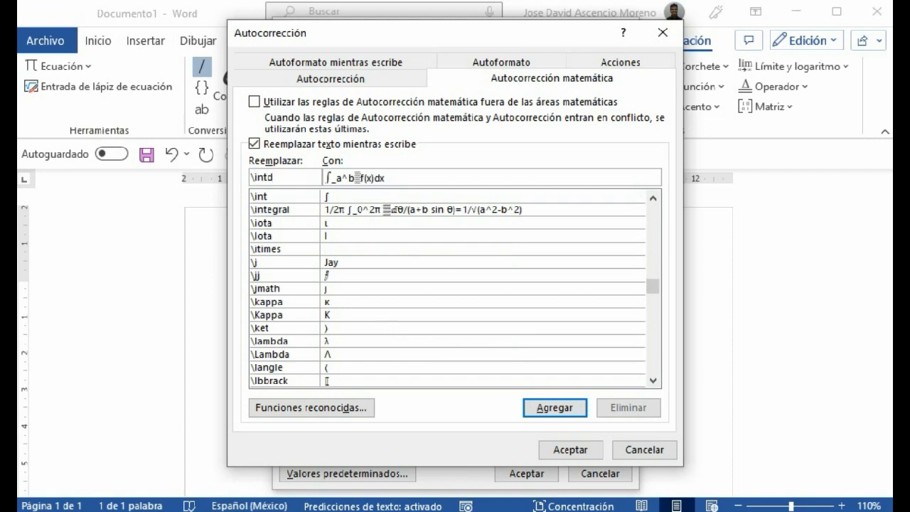
pyautogui.click(559, 408)
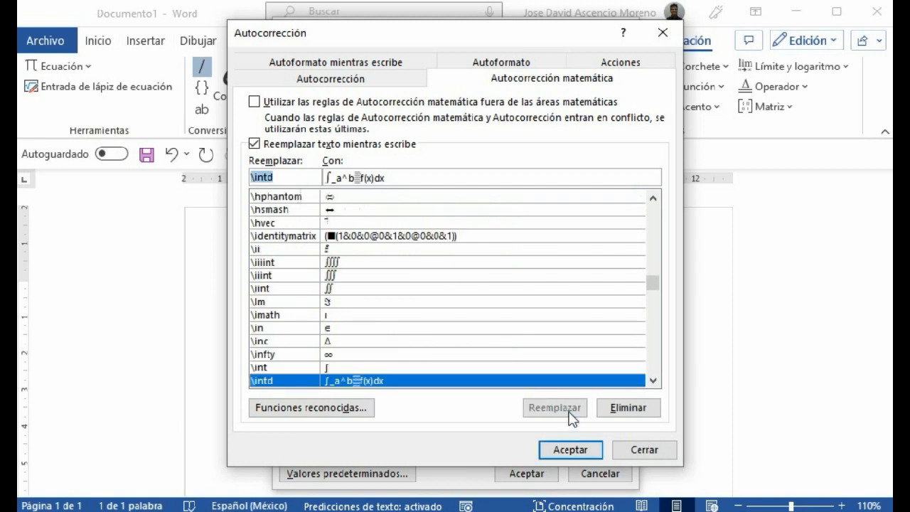
pyautogui.click(571, 450)
pyautogui.click(527, 473)
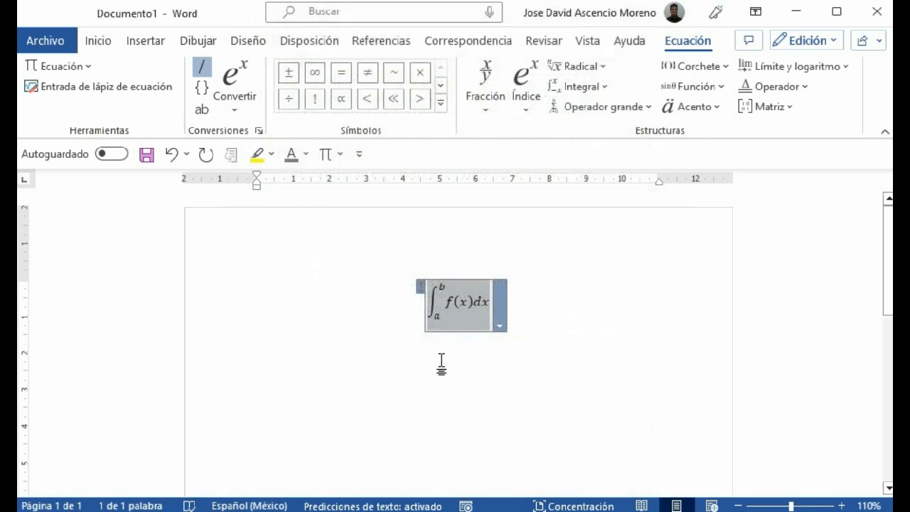
# Step: Replace the integral equation with a new one built from the code \intd and convert it to Professional format
pyautogui.press('Delete')
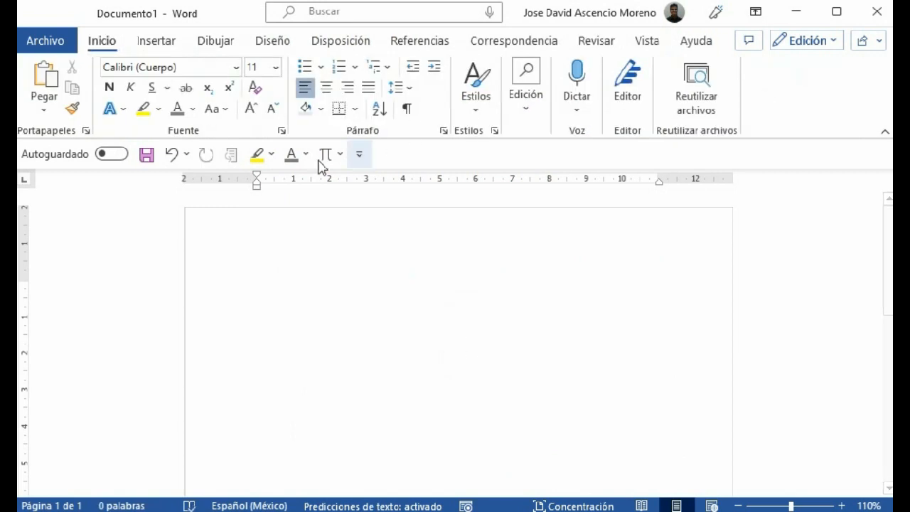
pyautogui.click(326, 156)
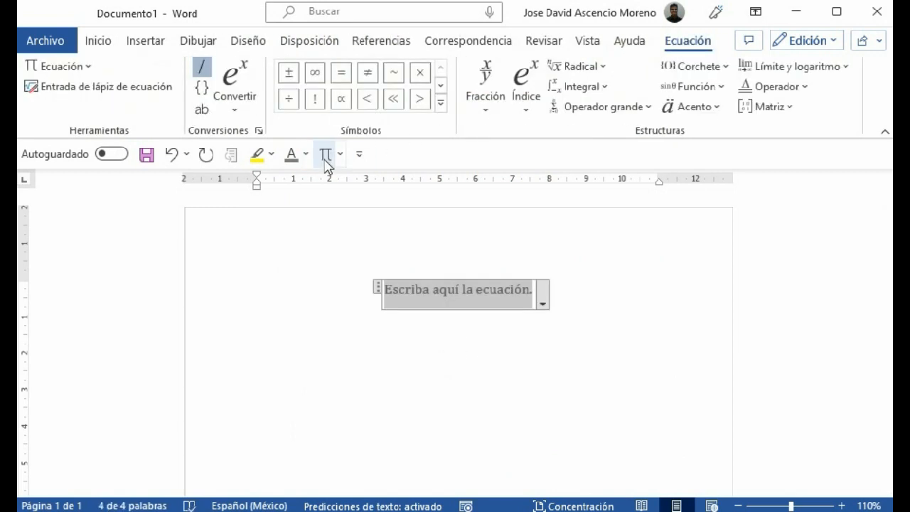
pyautogui.write('\\intd')
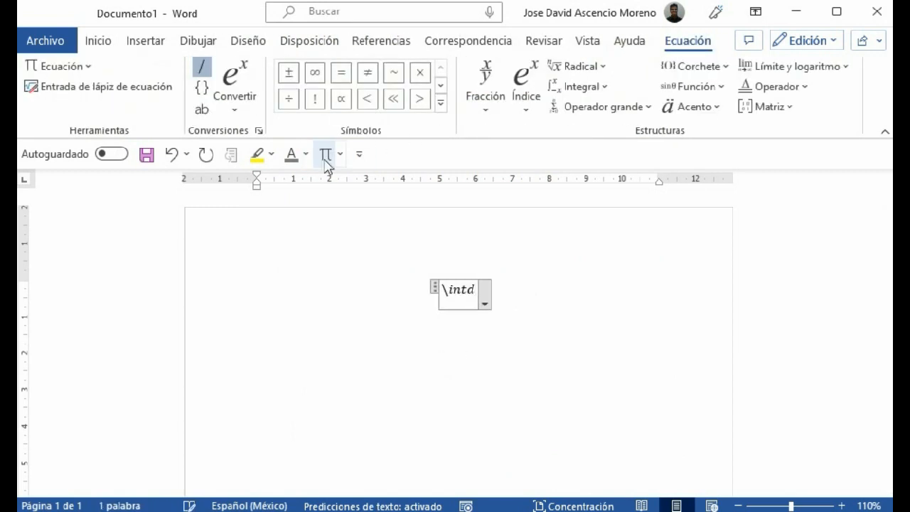
pyautogui.press('space')
pyautogui.click(516, 302)
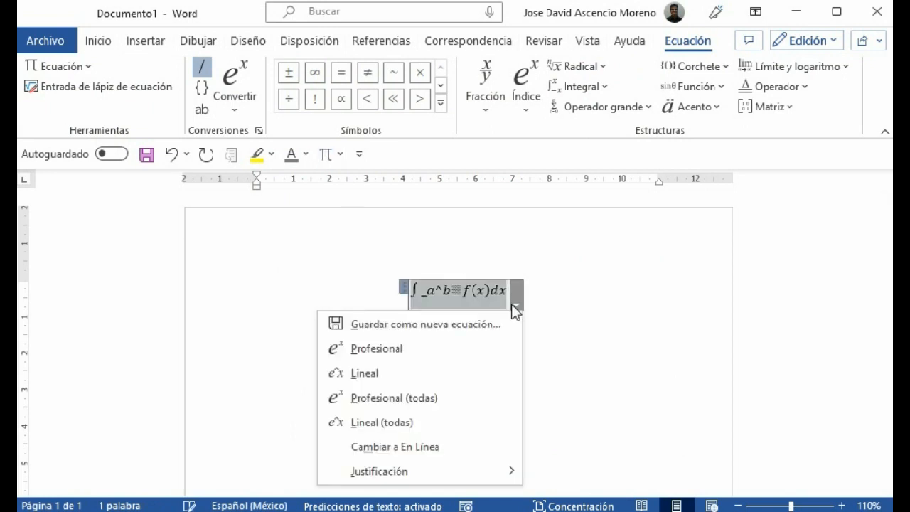
pyautogui.click(441, 355)
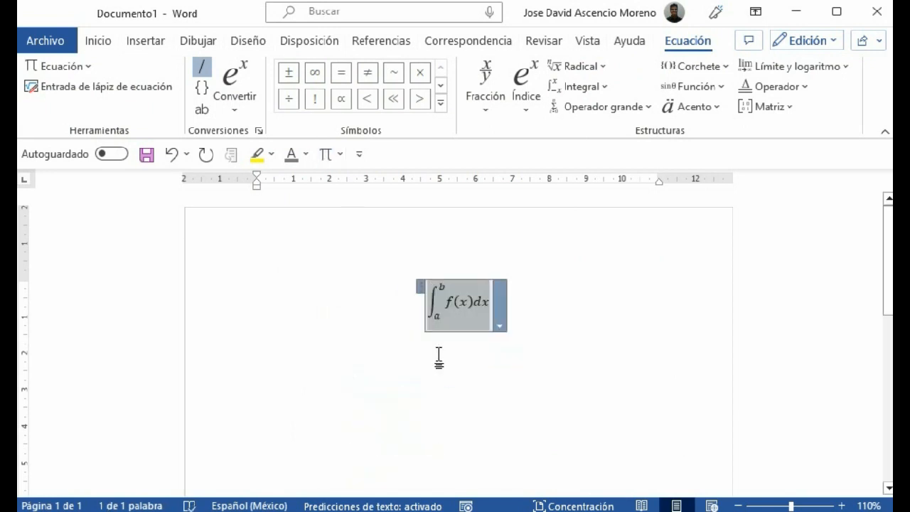
# Step: Delete the converted integral, enter \intd in a new equation, convert the whole expression to Professional format with the conversion shortcut, and leave the equation
pyautogui.press('Delete')
pyautogui.click(325, 162)
pyautogui.write('\\')
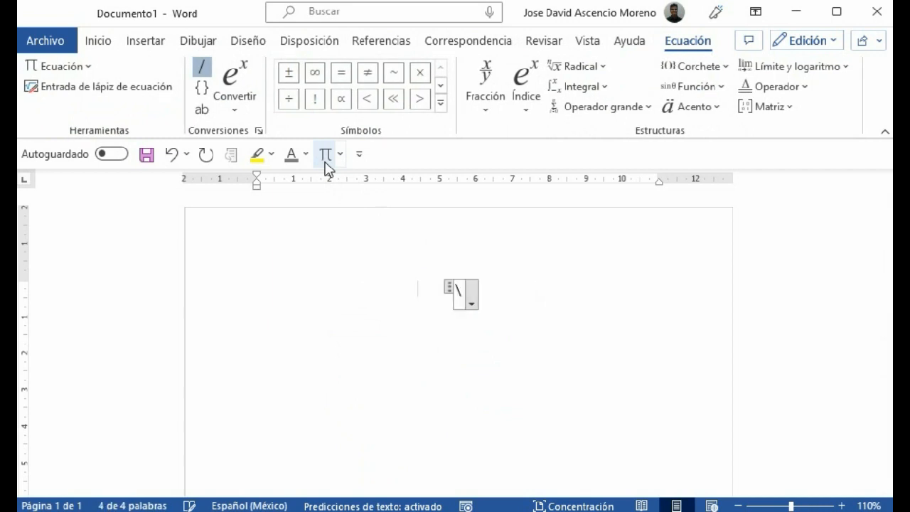
pyautogui.write('intd')
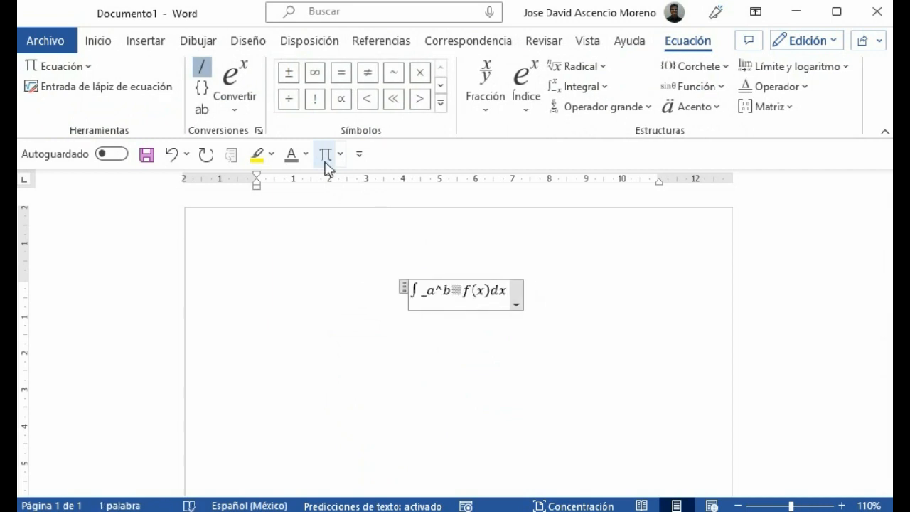
pyautogui.click(404, 287)
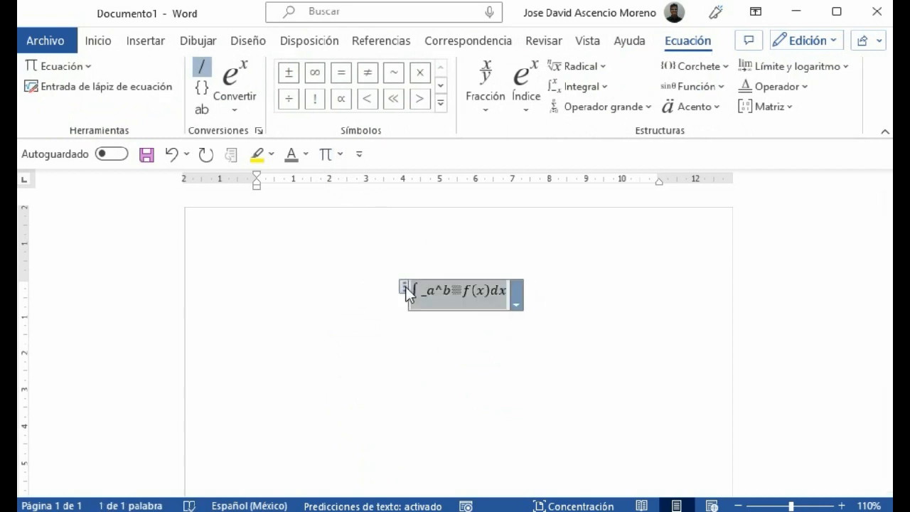
pyautogui.hotkey('ctrl', '=')
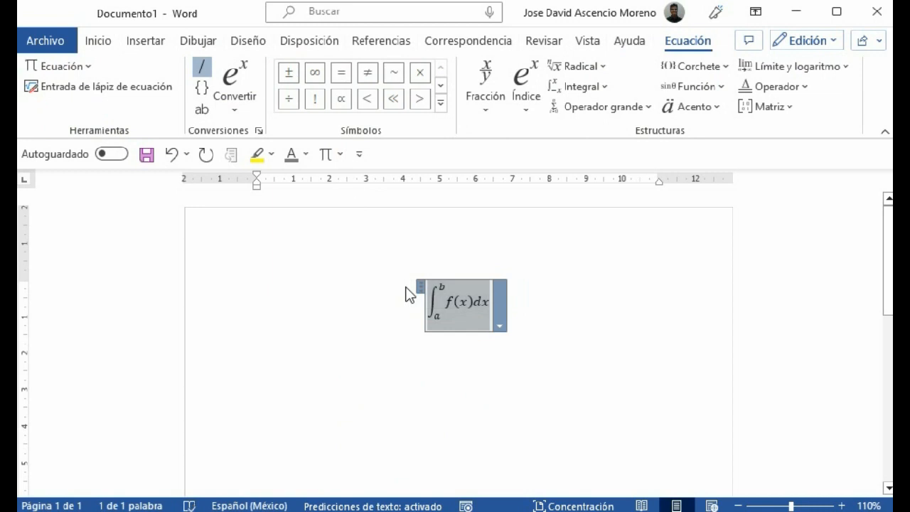
pyautogui.click(531, 300)
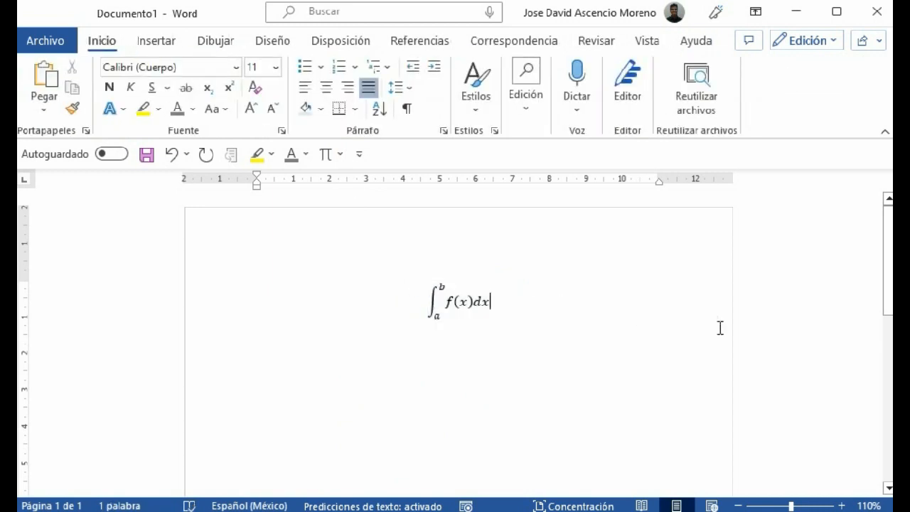